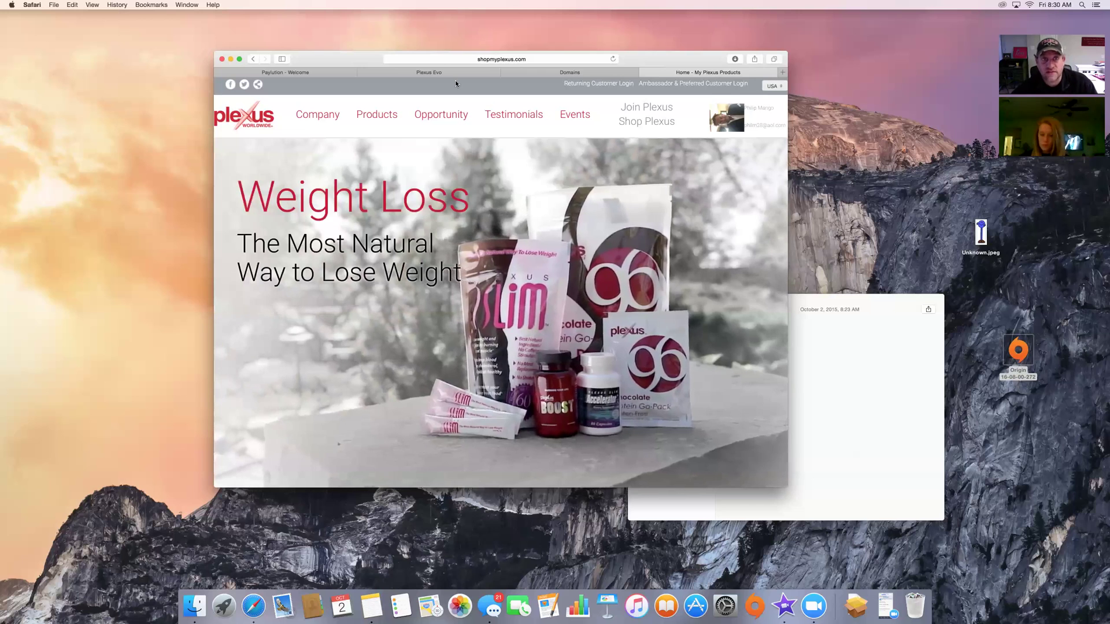
# - Load shopmyplexus.com in the browser tab that shows the Evo login
pyautogui.click(446, 72)
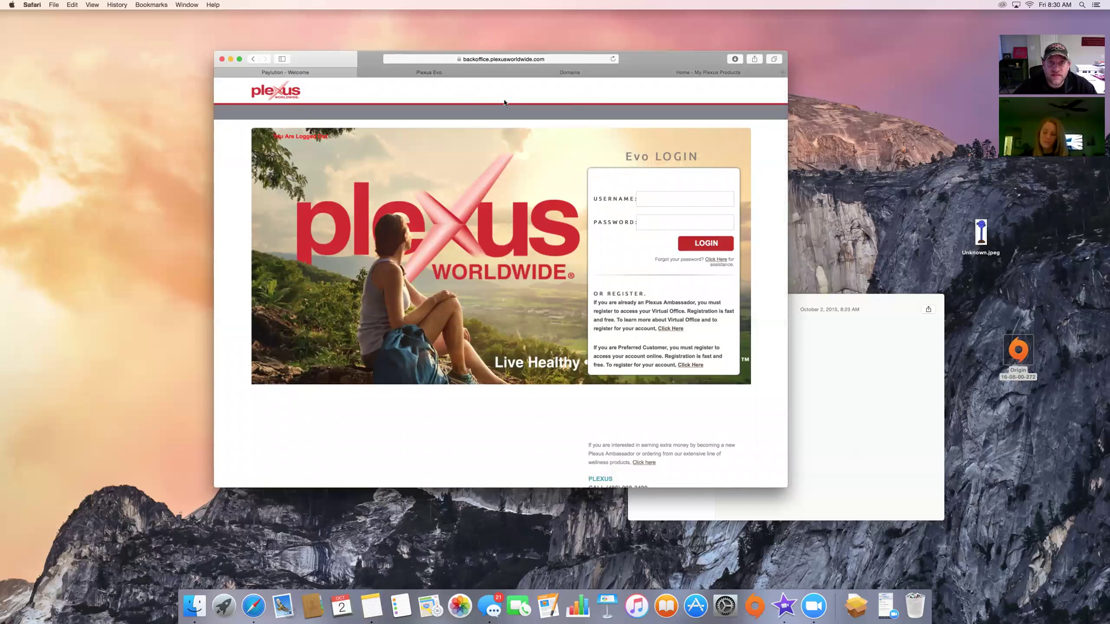
pyautogui.click(520, 59)
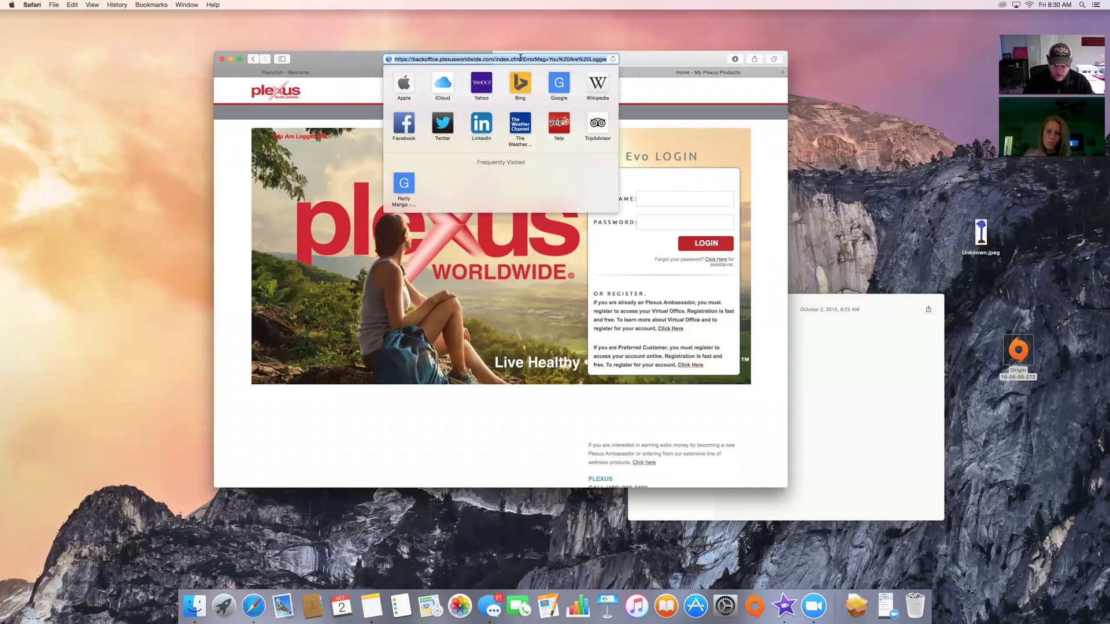
pyautogui.write('shop')
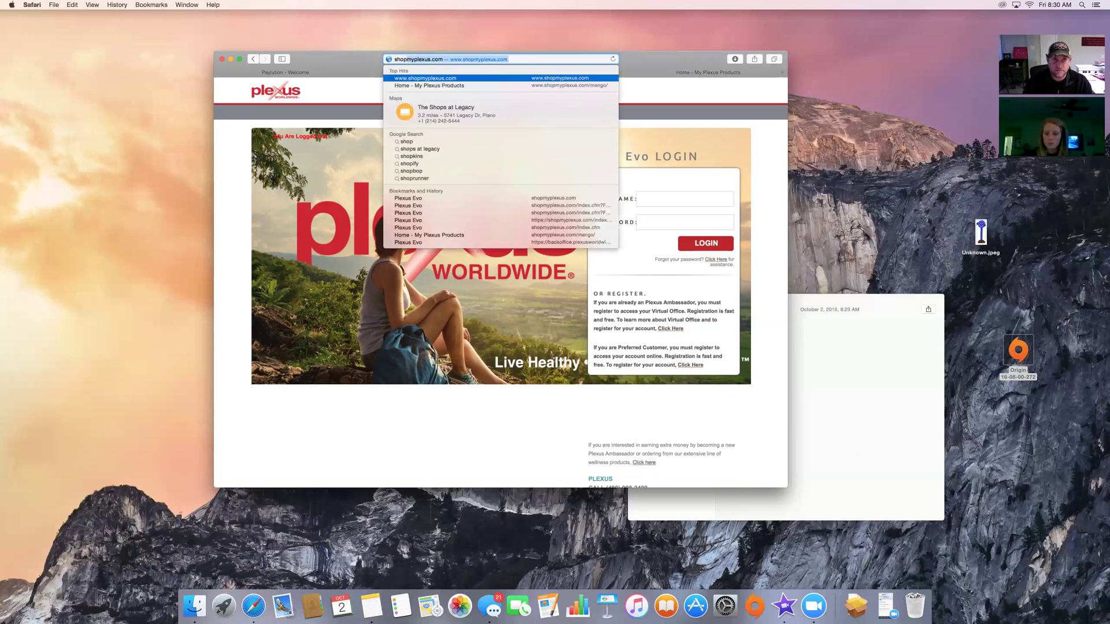
pyautogui.write('myplexu')
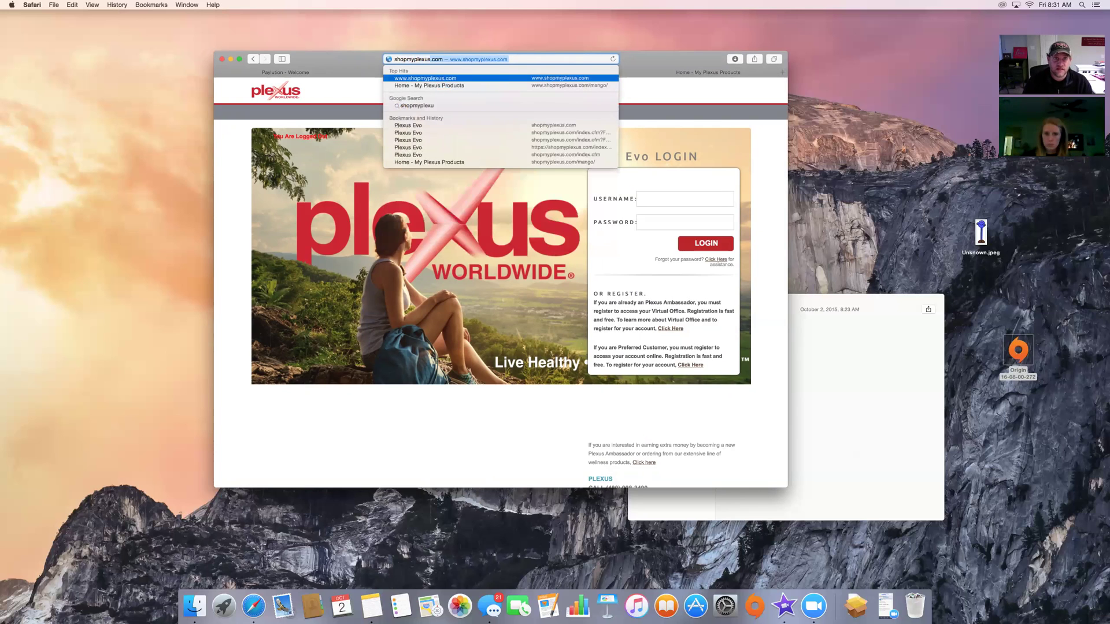
pyautogui.write('s.')
pyautogui.press('Return')
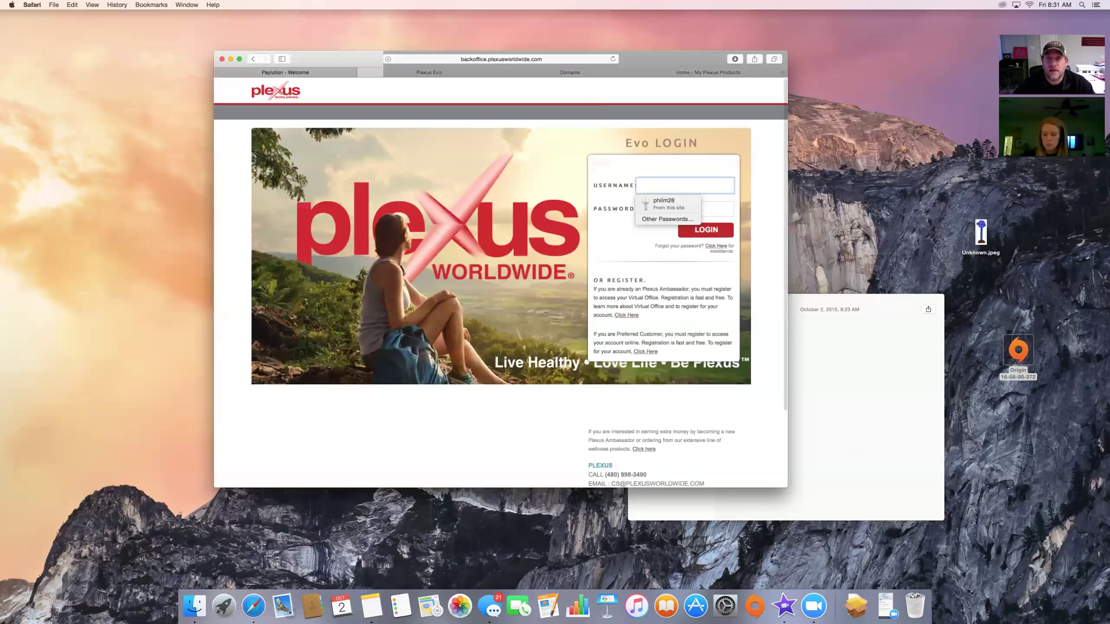
# - Log in to the Plexus back office with the saved username and password, and go to the dashboard
pyautogui.click(666, 200)
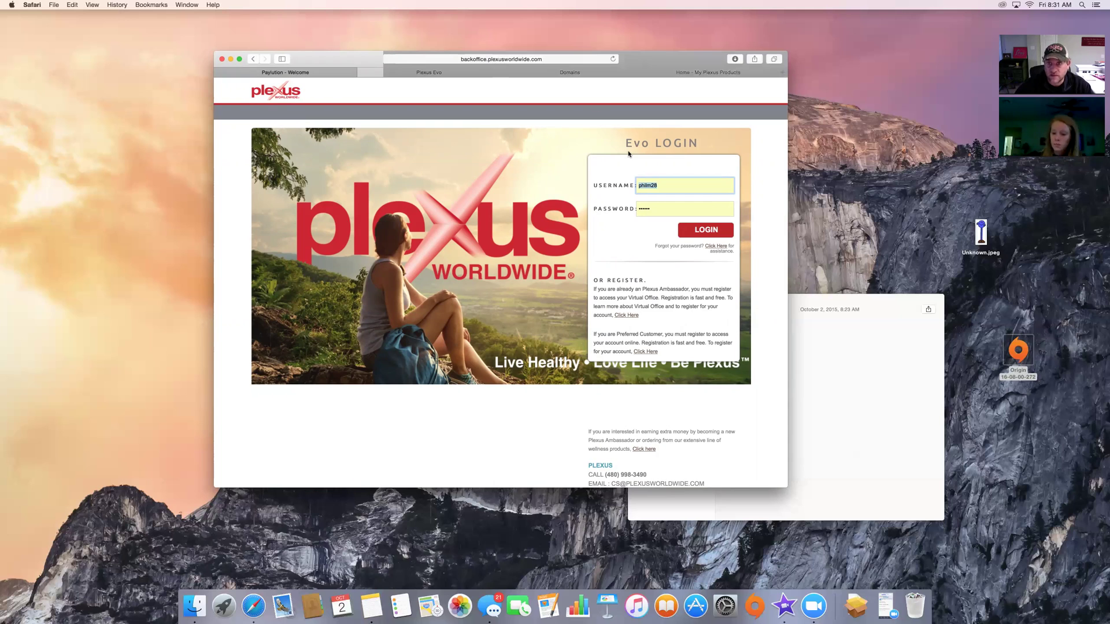
pyautogui.click(710, 232)
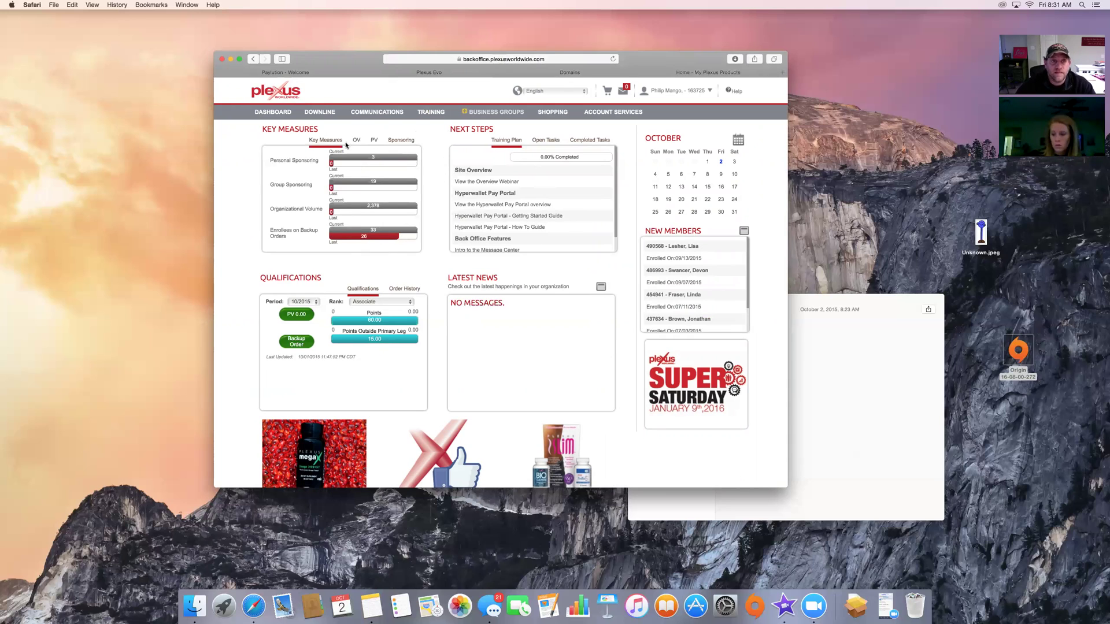
pyautogui.click(276, 112)
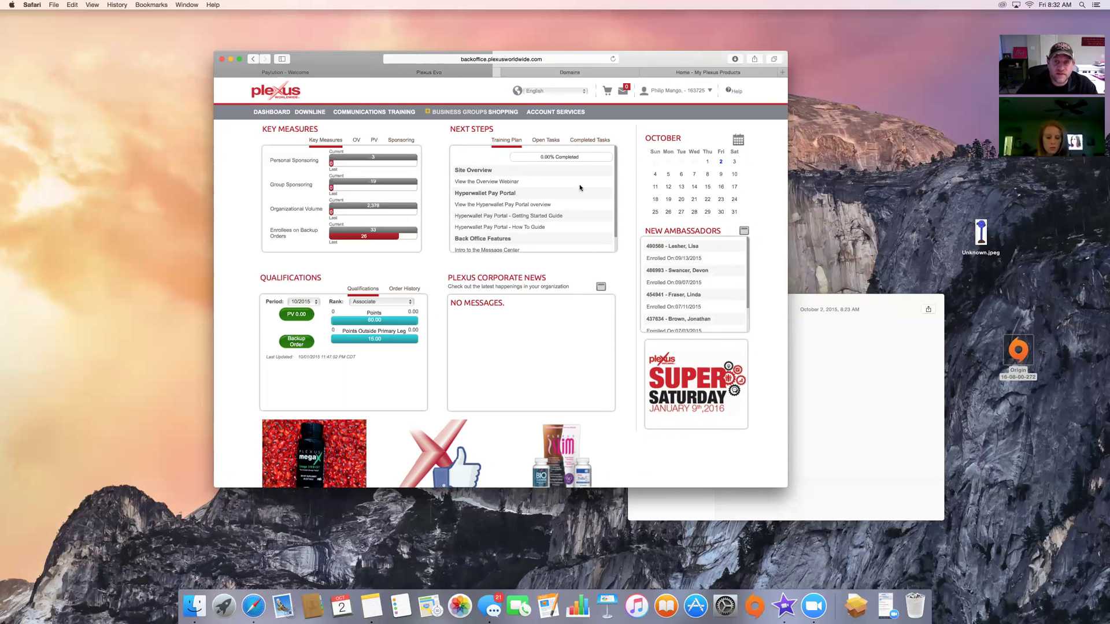
# - Look through the training plan's next steps and the Personal Sponsoring report, and return to the dashboard
pyautogui.scroll(-2, 616, 194)
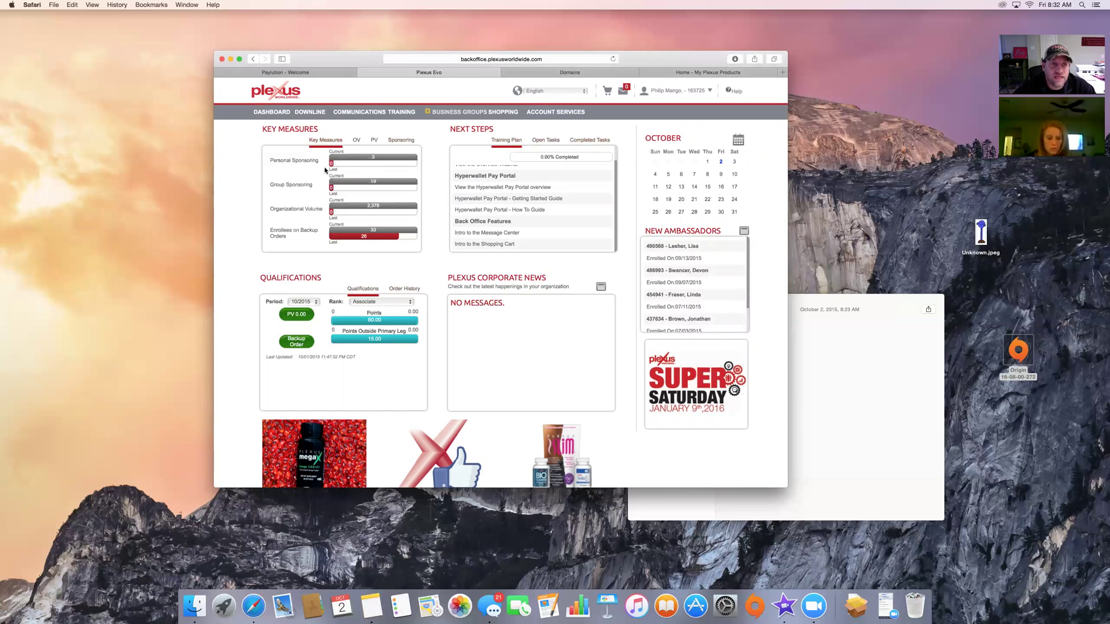
pyautogui.click(366, 159)
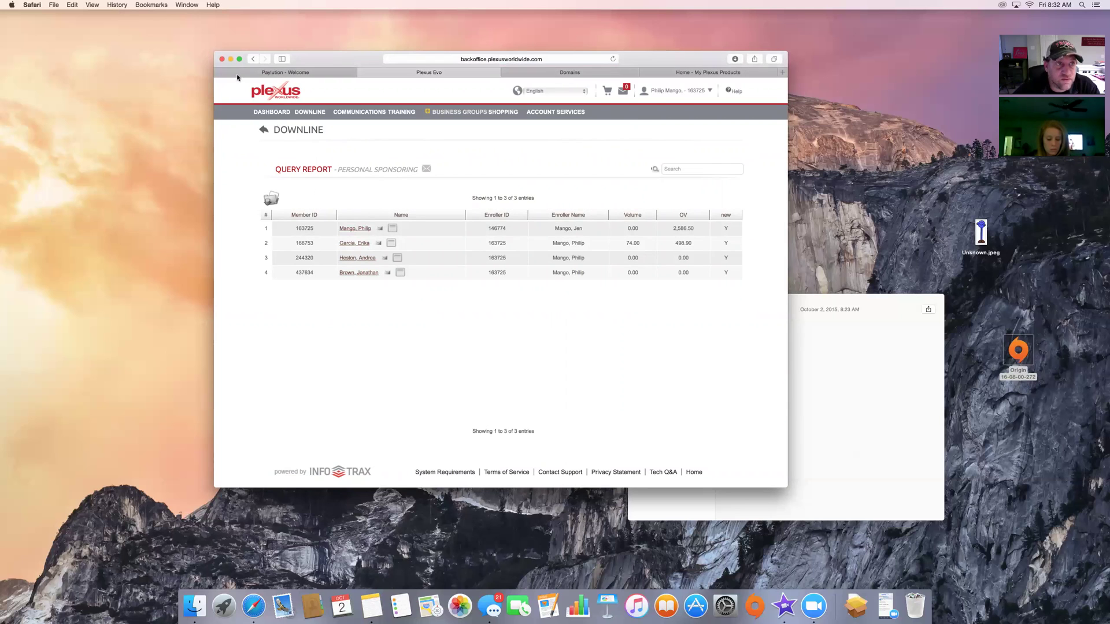
pyautogui.click(257, 59)
pyautogui.moveTo(327, 136)
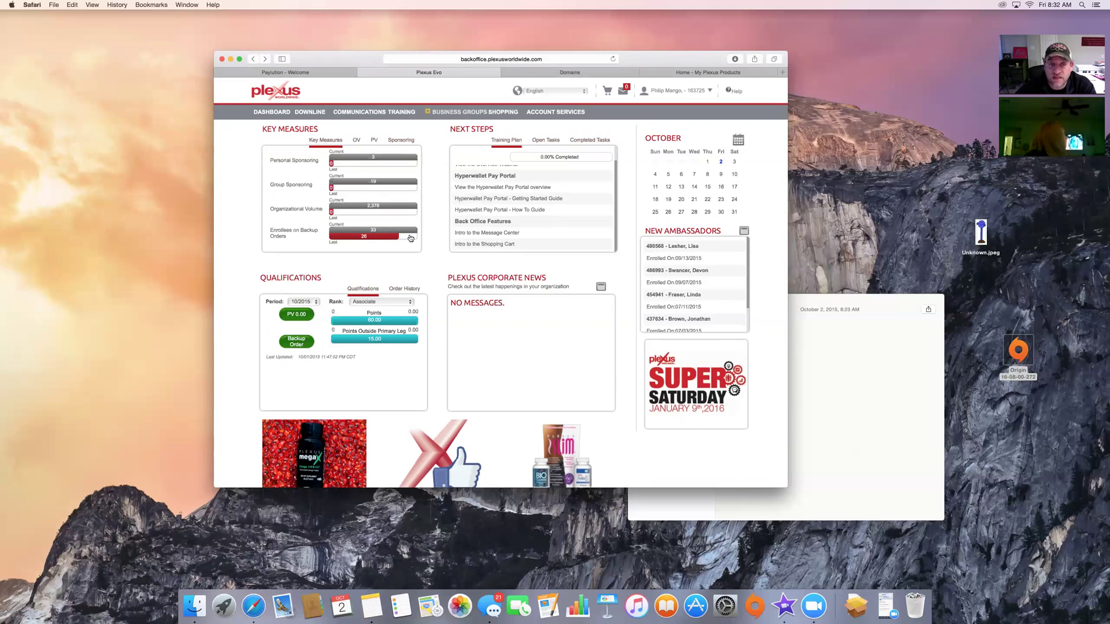
# - View the qualification requirements for the Gold Ambassador, Ruby Ambassador and Emerald Ambassador ranks in turn
pyautogui.click(387, 302)
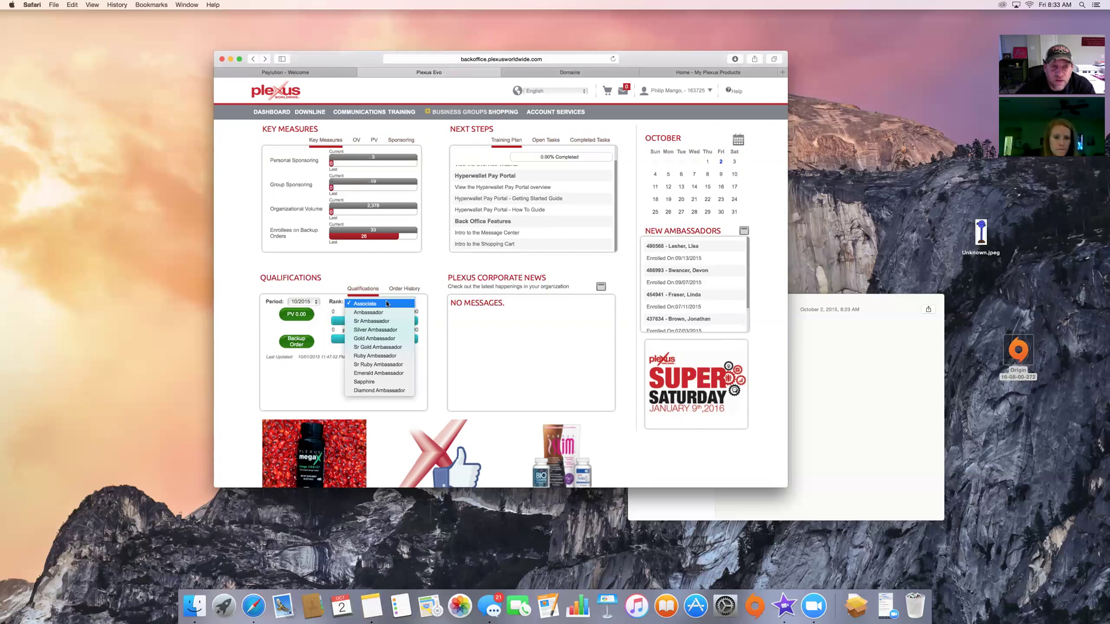
pyautogui.click(379, 339)
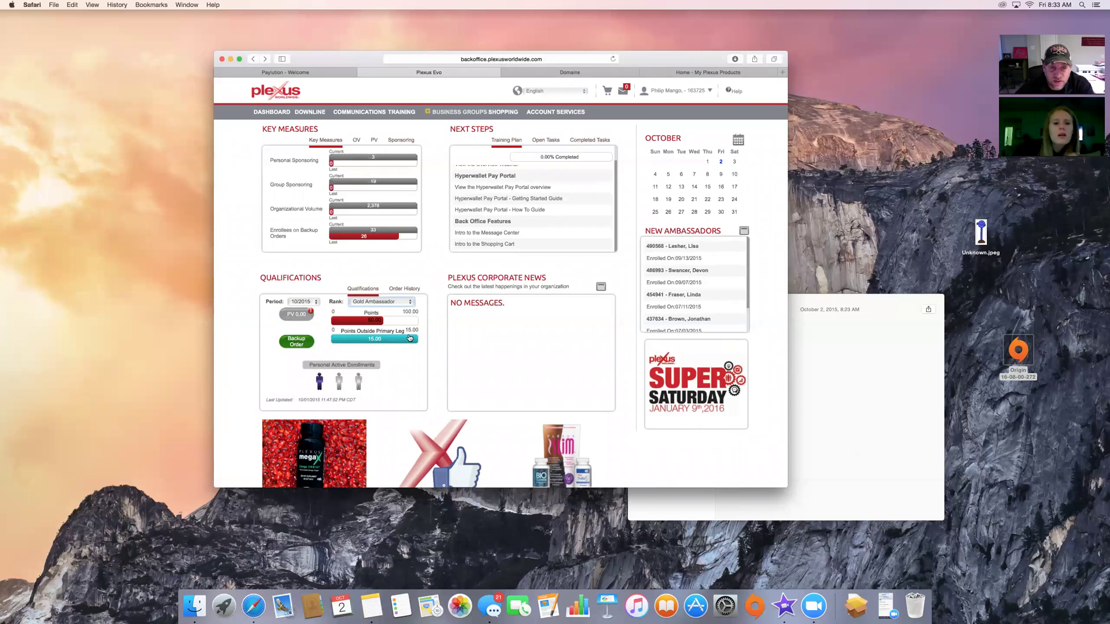
pyautogui.click(411, 303)
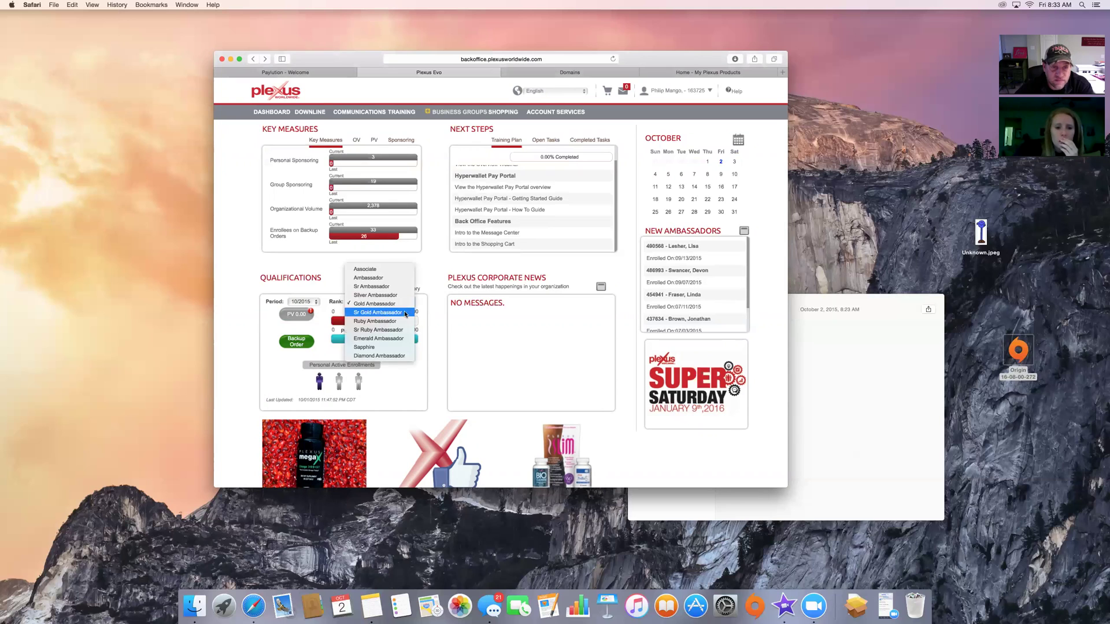
pyautogui.click(402, 321)
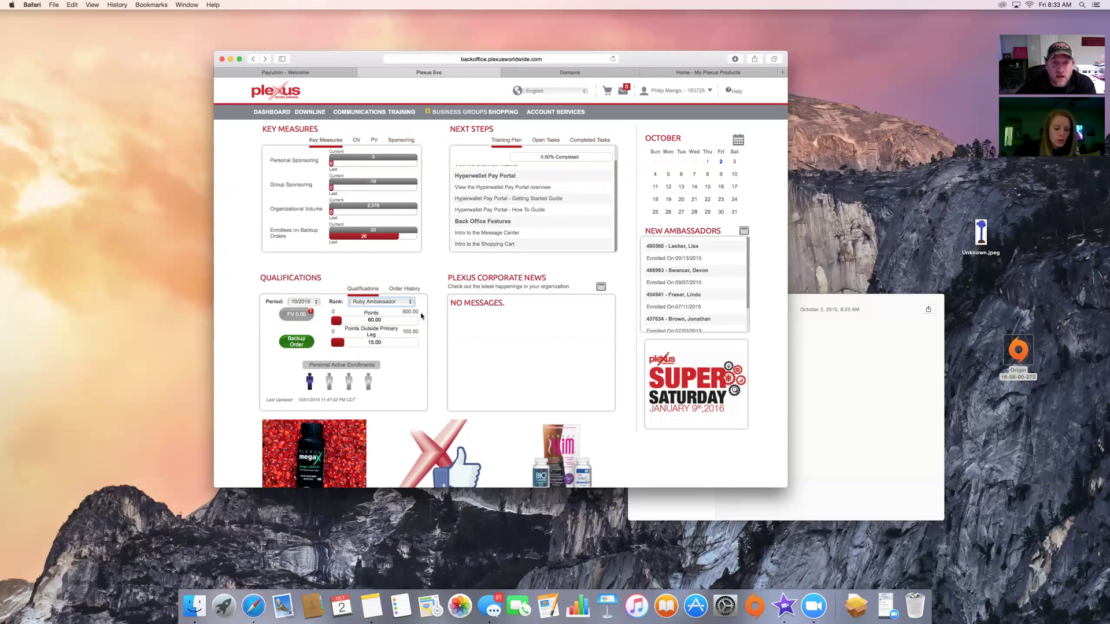
pyautogui.click(412, 304)
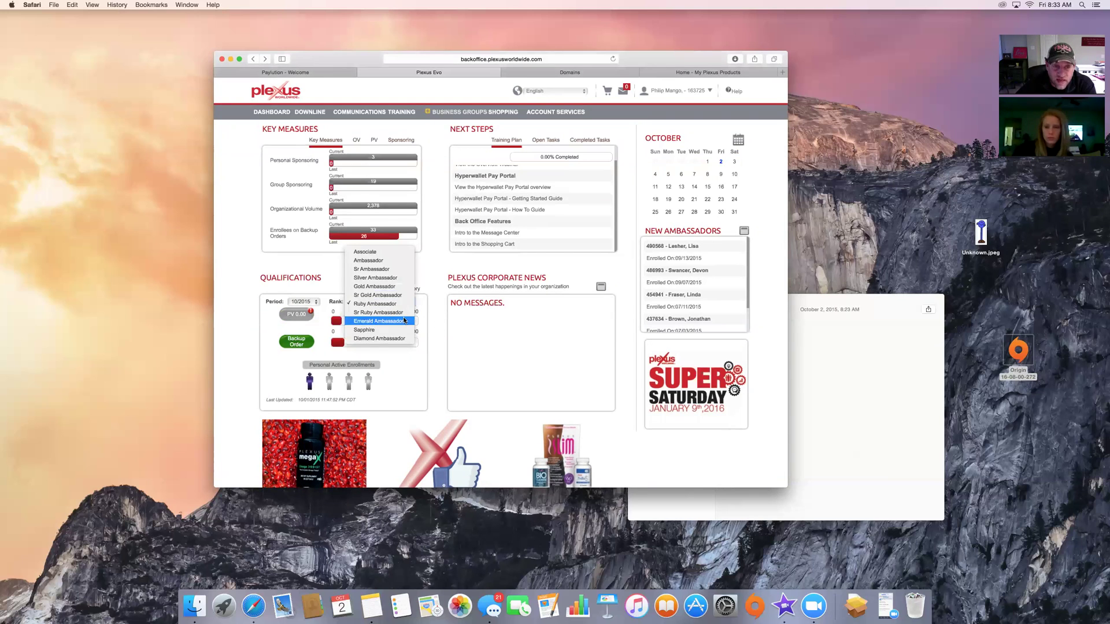
pyautogui.click(404, 322)
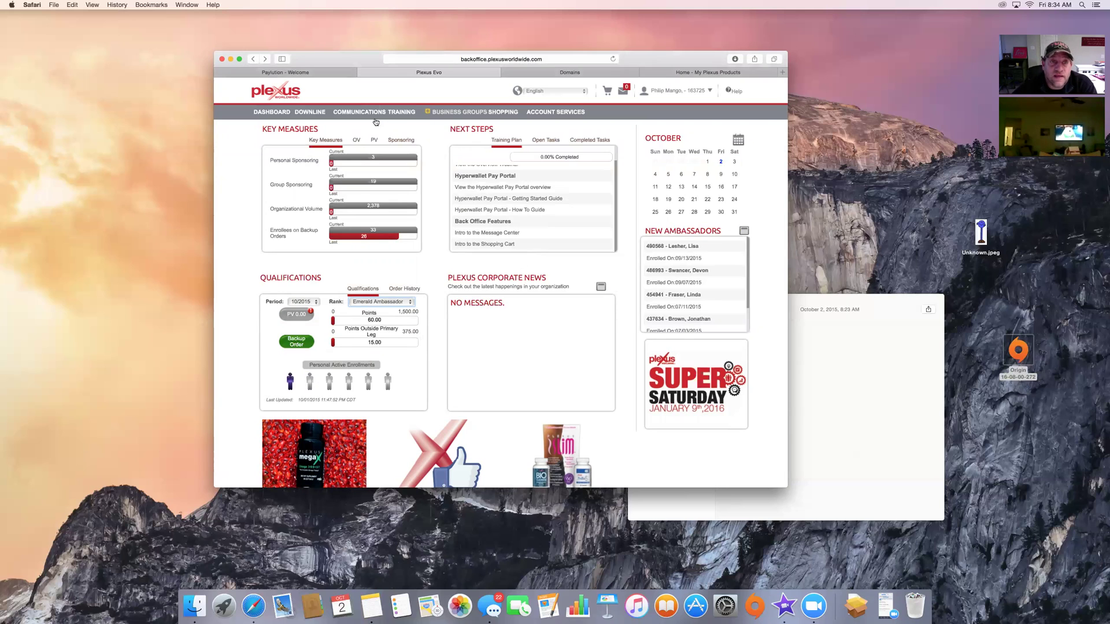
# - View the Send Message form in the Communications Center
pyautogui.moveTo(376, 115)
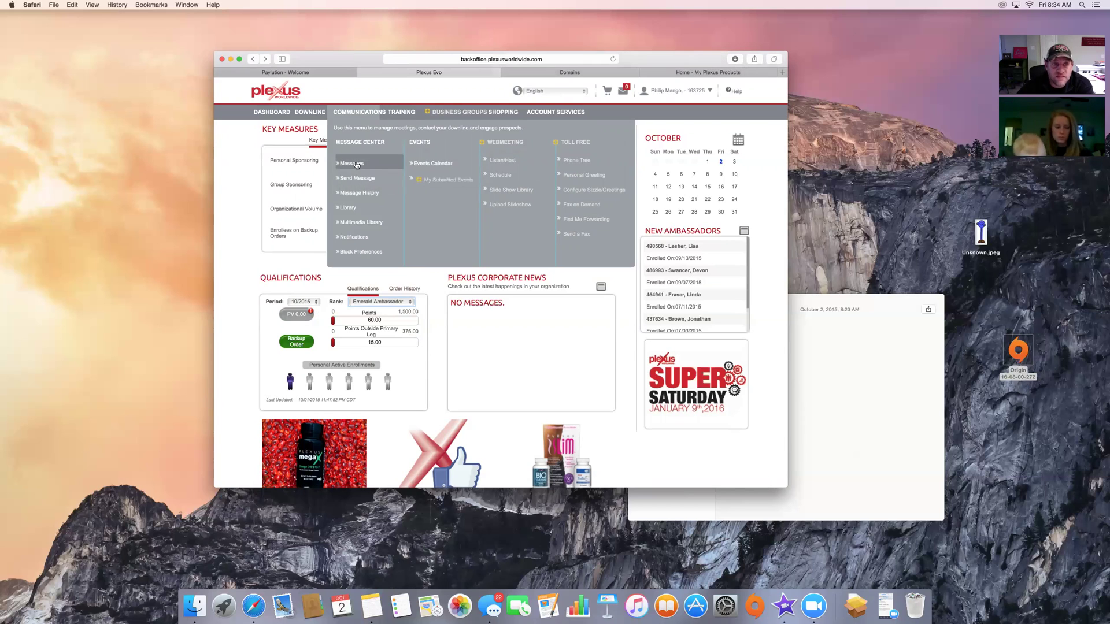
pyautogui.click(355, 180)
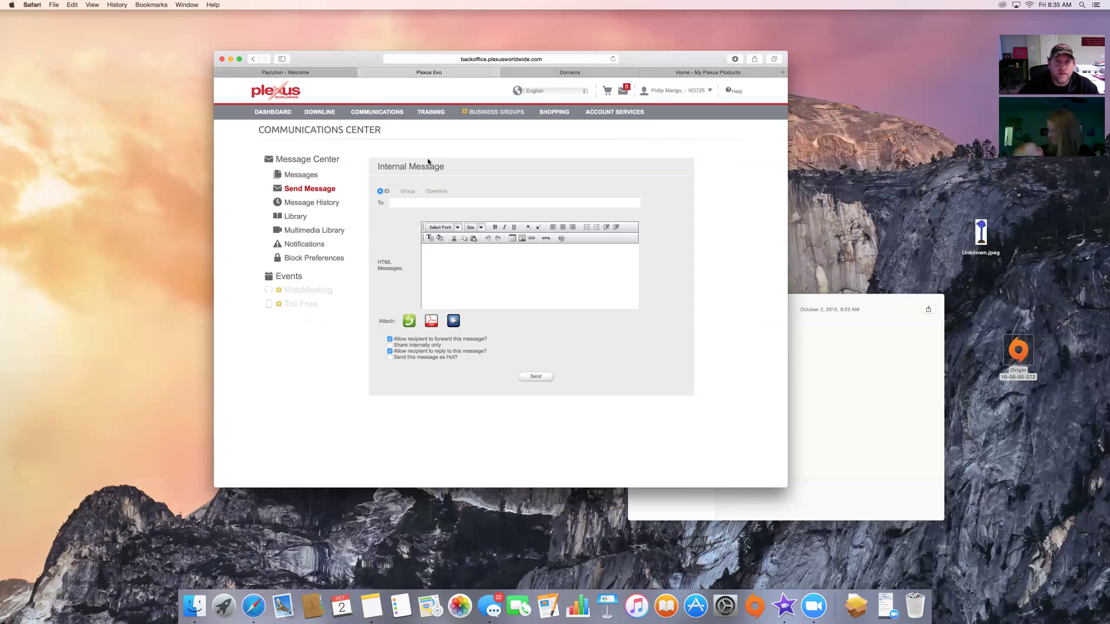
# - Open the back-office store and add one Plexus TRI-PLEX Combo to the cart
pyautogui.moveTo(560, 114)
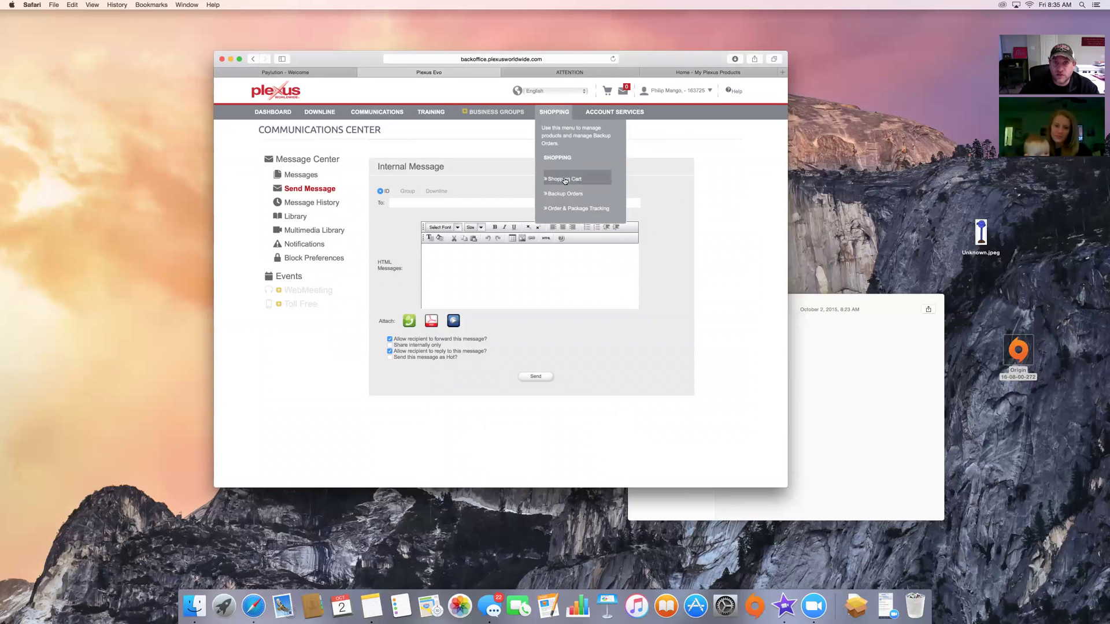
pyautogui.scroll(-1, 565, 180)
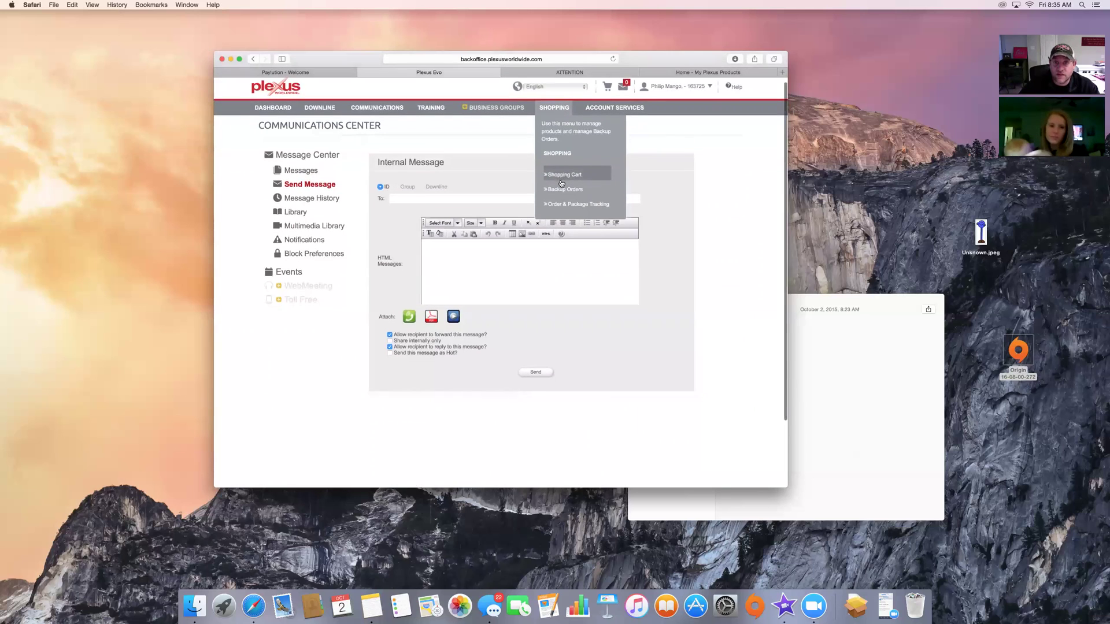
pyautogui.click(564, 174)
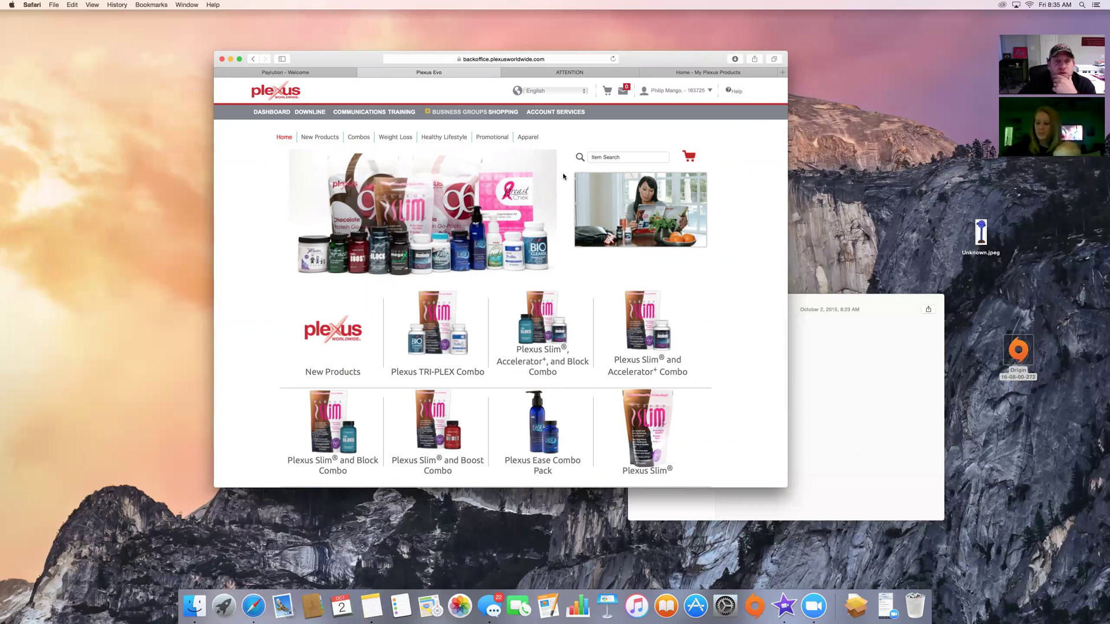
pyautogui.click(432, 337)
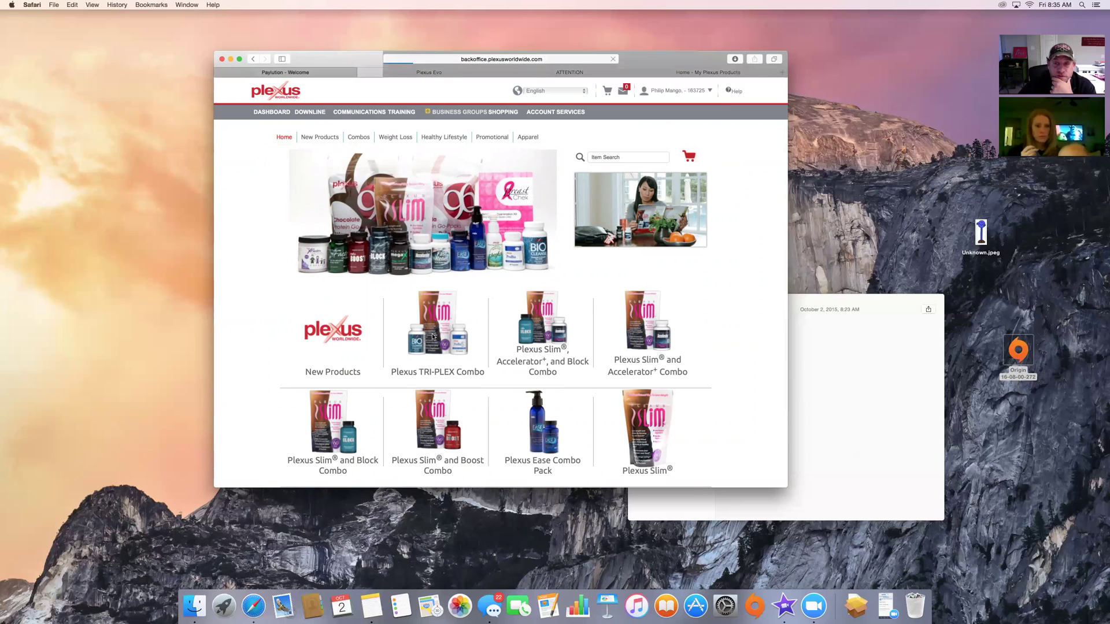
pyautogui.click(502, 284)
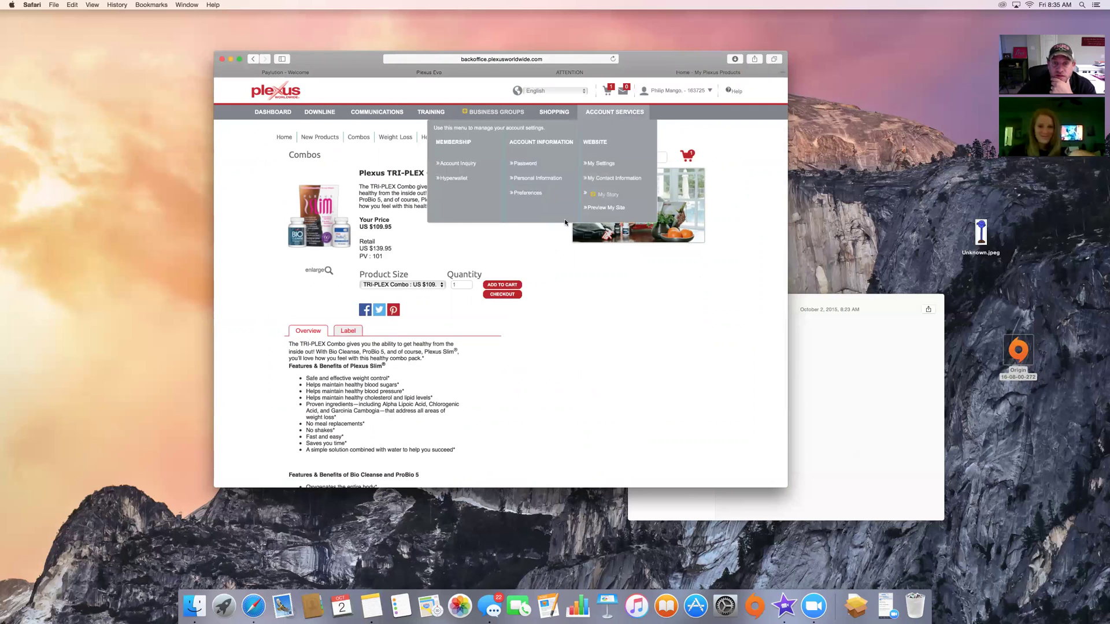
# - Proceed to checkout with the TRI-PLEX Combo and agree to the return policy
pyautogui.moveTo(800, 301); pyautogui.dragTo(714, 236)
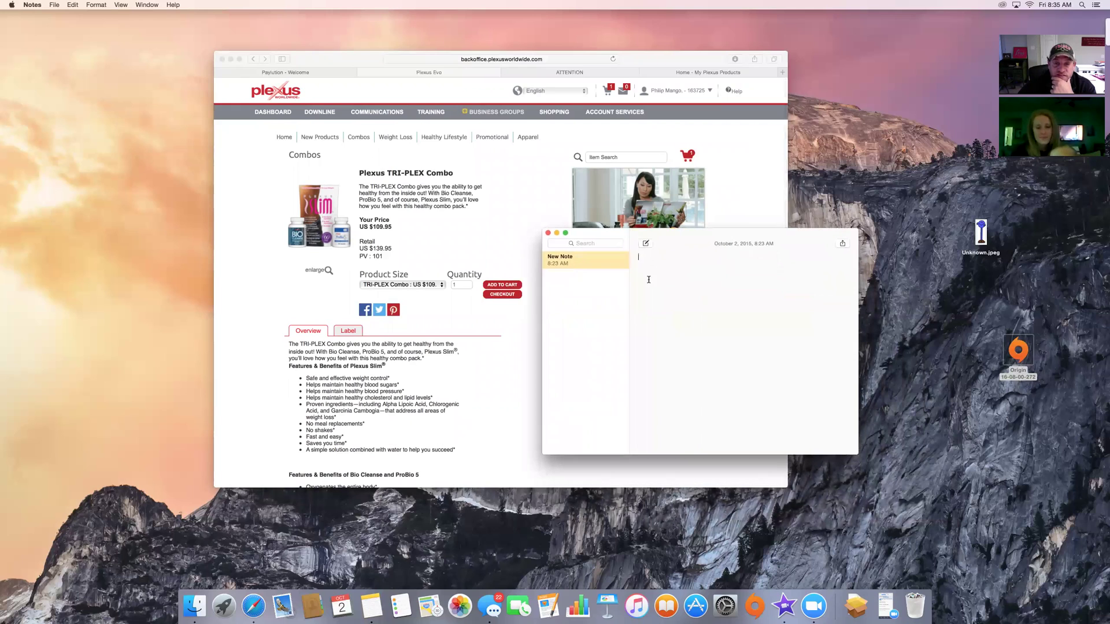
pyautogui.click(514, 299)
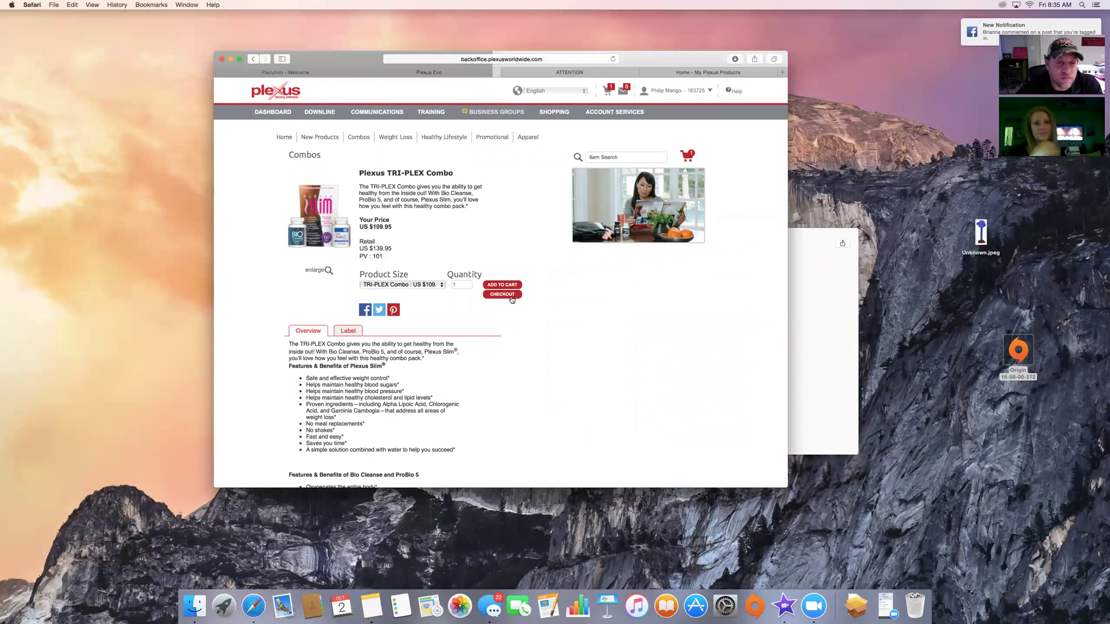
pyautogui.click(500, 295)
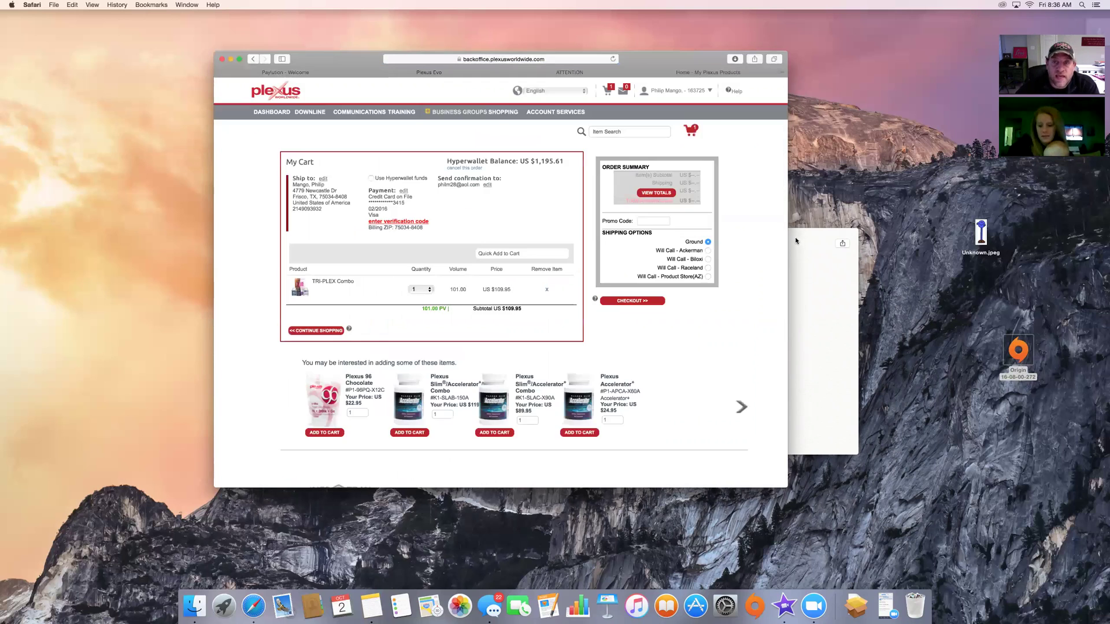
pyautogui.scroll(-1, 518, 167)
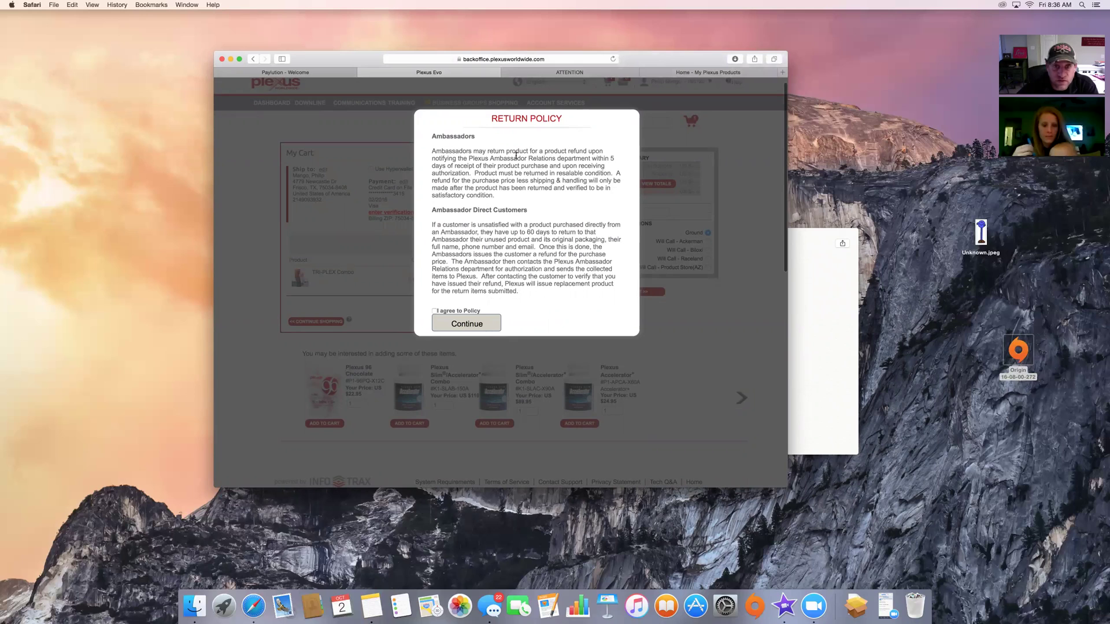
pyautogui.click(435, 312)
pyautogui.click(463, 325)
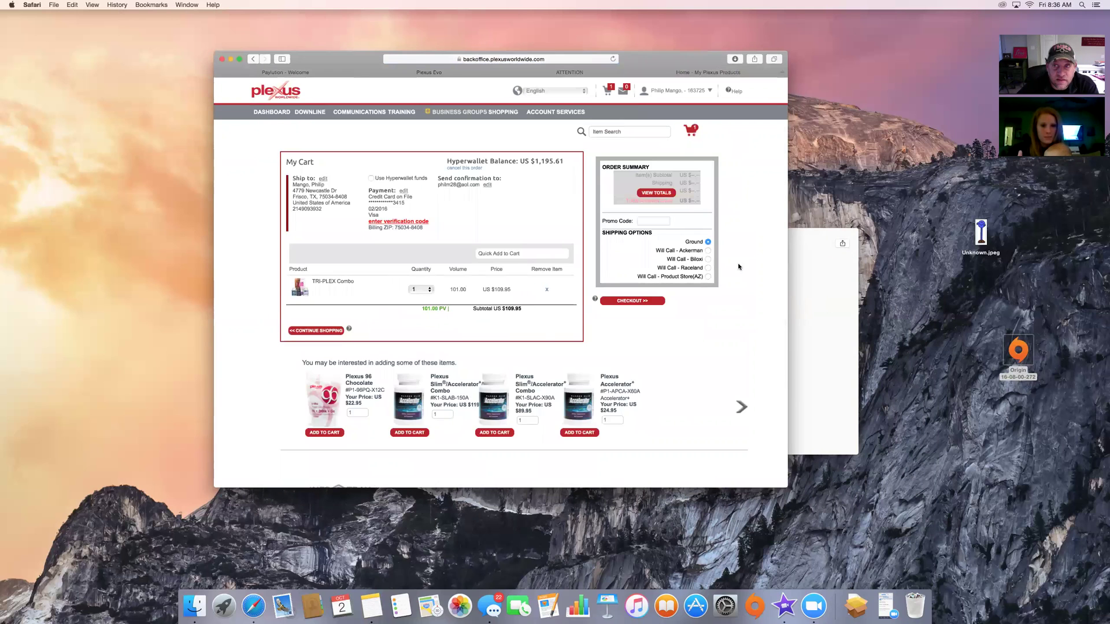
# - Choose to use Hyperwallet funds for the cart and make the amount field ready for entry
pyautogui.moveTo(792, 239); pyautogui.dragTo(538, 204)
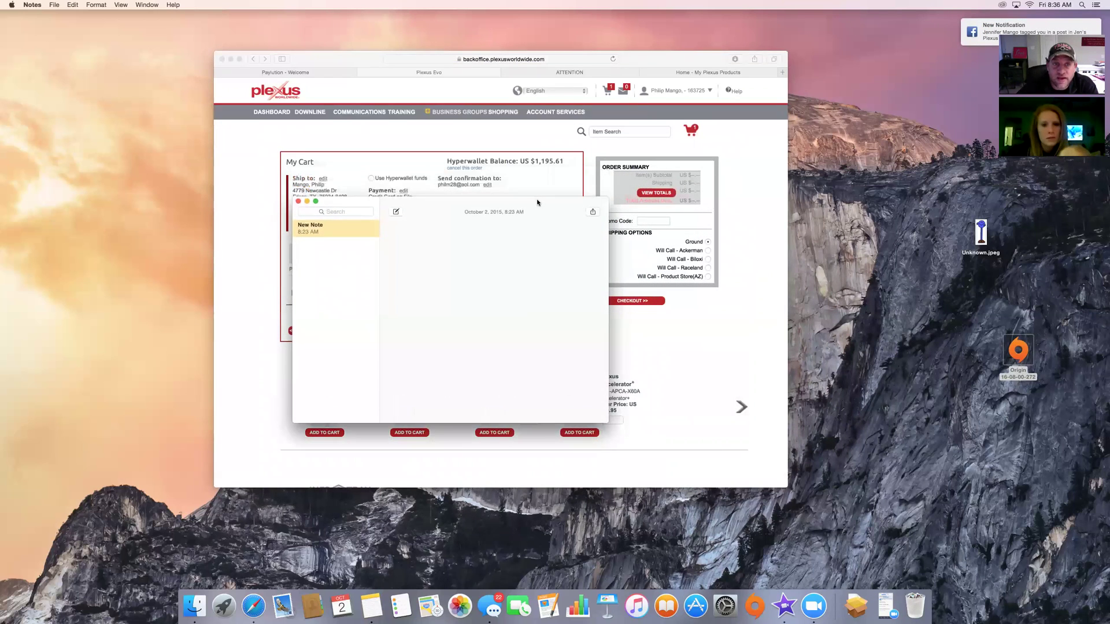
pyautogui.click(371, 180)
pyautogui.click(371, 180)
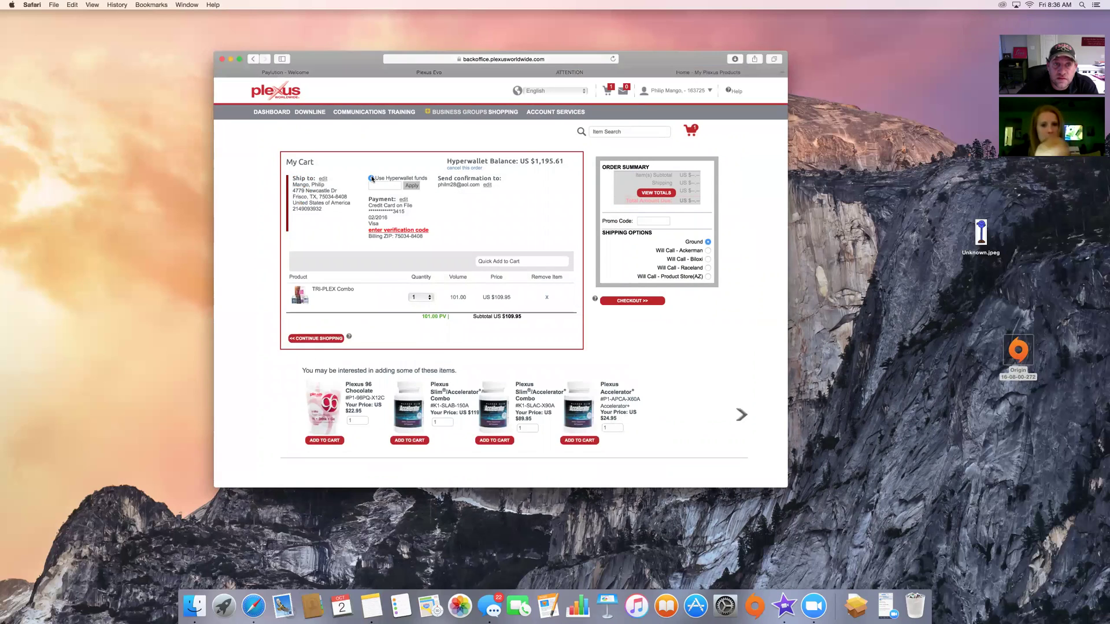
pyautogui.click(381, 185)
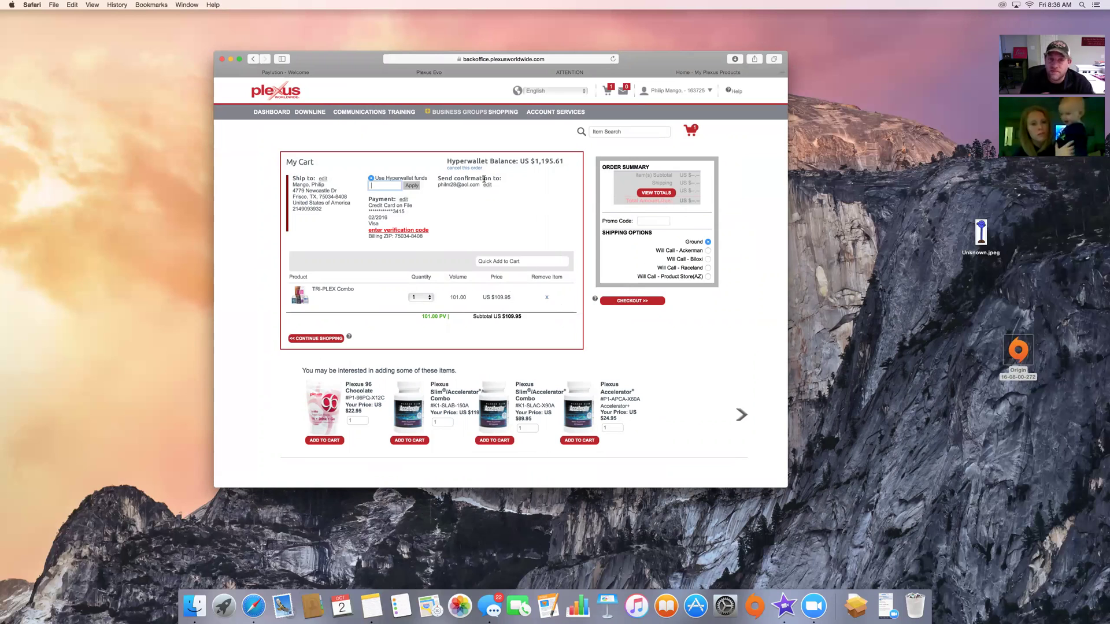
# - Reposition the browser window slightly and switch to the open GoDaddy domains page
pyautogui.hscroll(1, 456, 199)
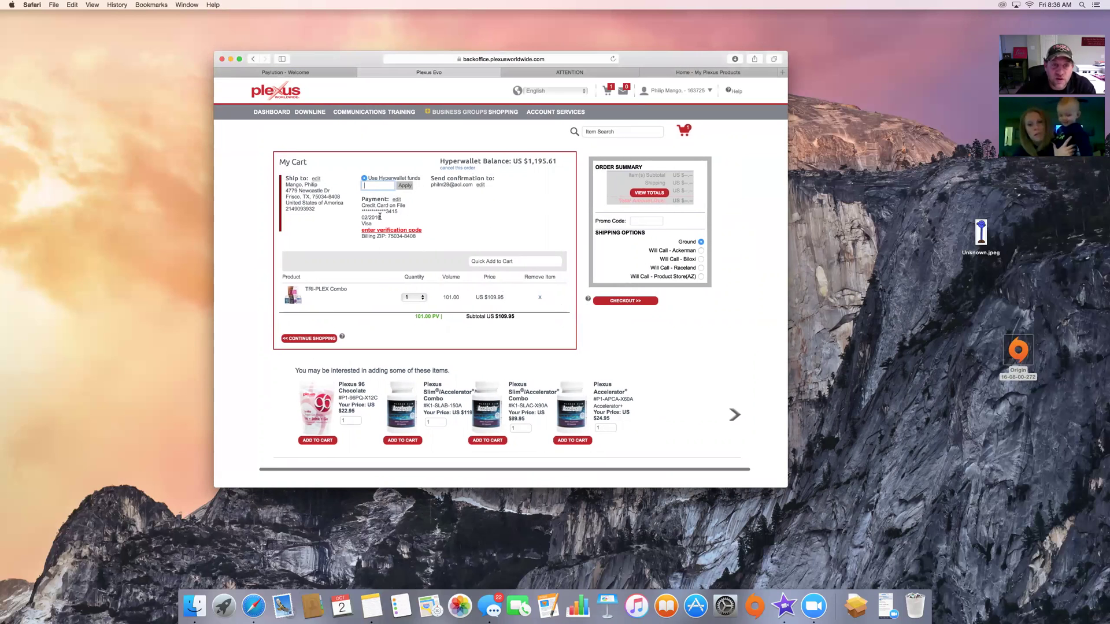
pyautogui.moveTo(634, 64)
pyautogui.mouseDown()
pyautogui.moveTo(620, 152)
pyautogui.moveTo(620, 74)
pyautogui.mouseUp()
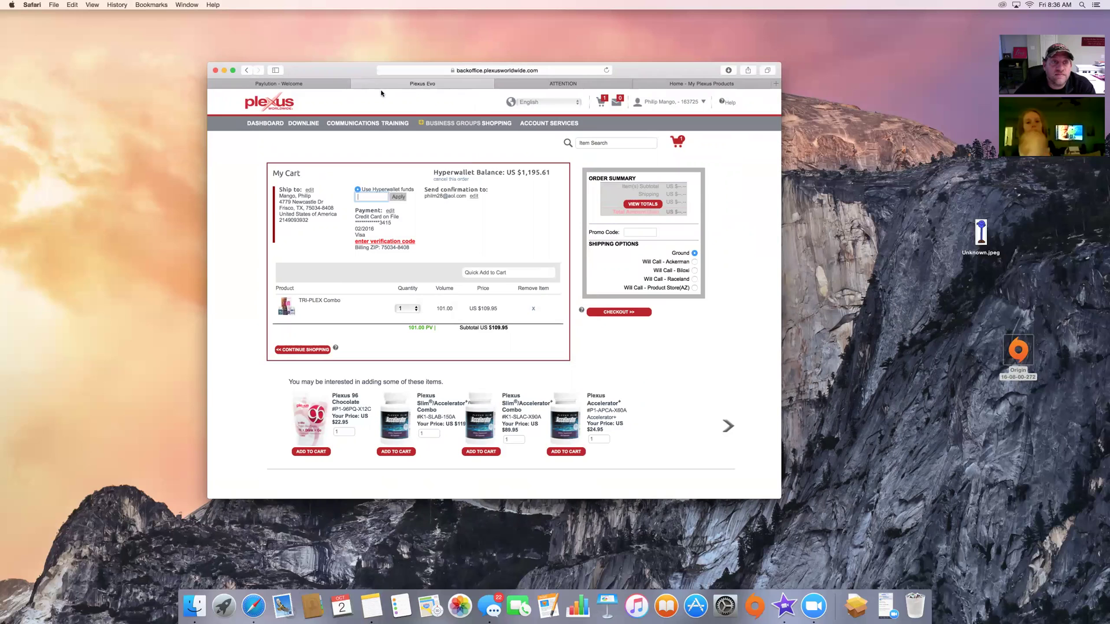
pyautogui.click(553, 86)
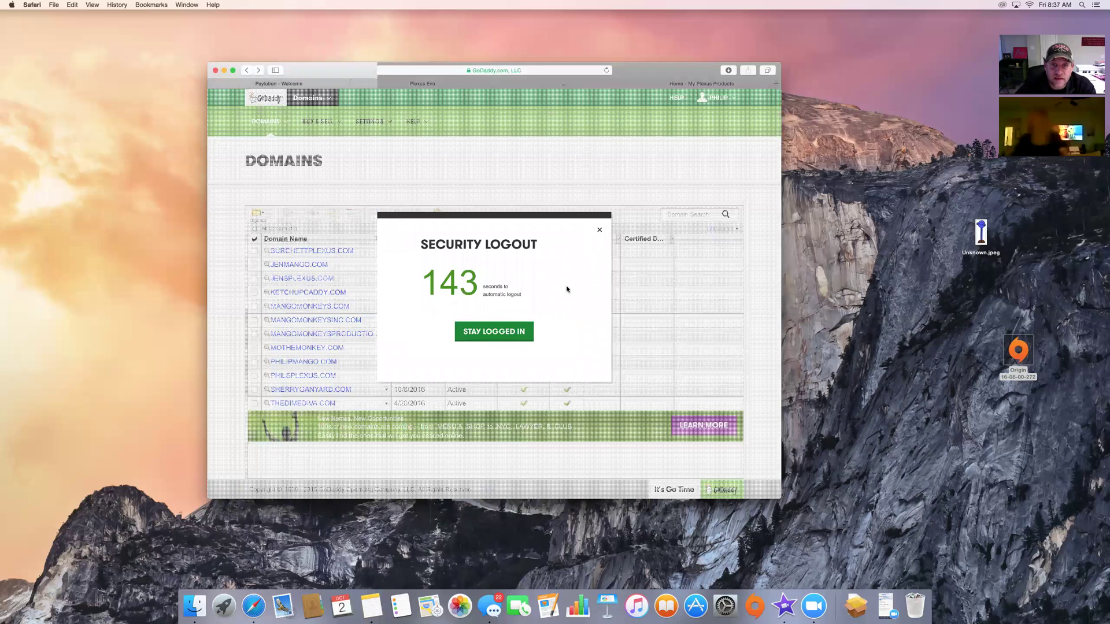
# - Keep the GoDaddy session logged in and bring up the open Plexus products home page
pyautogui.click(498, 331)
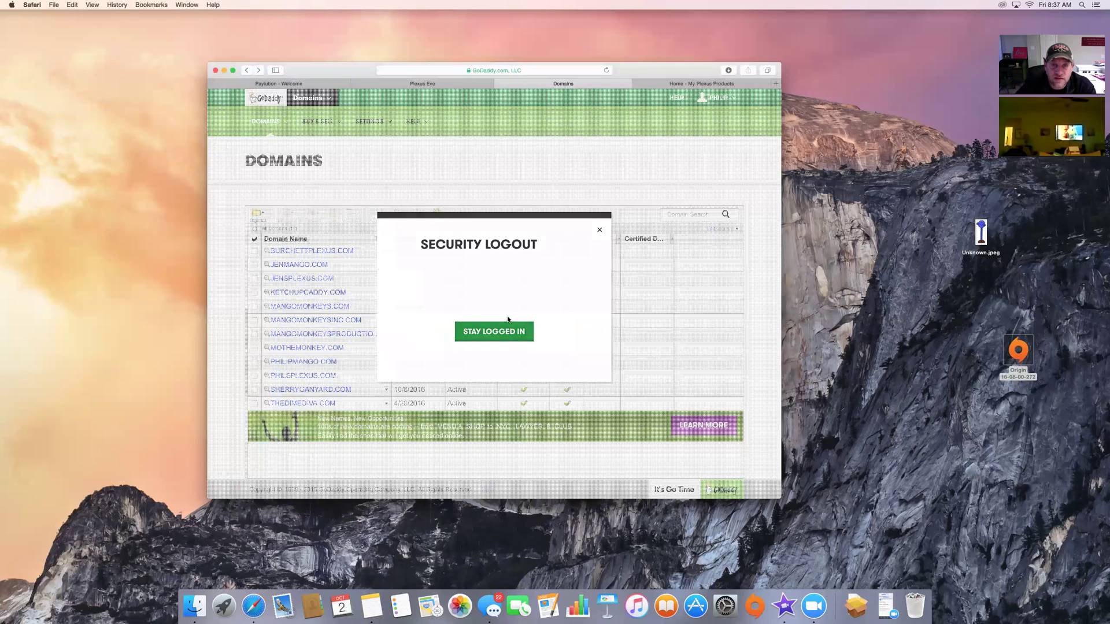
pyautogui.click(667, 82)
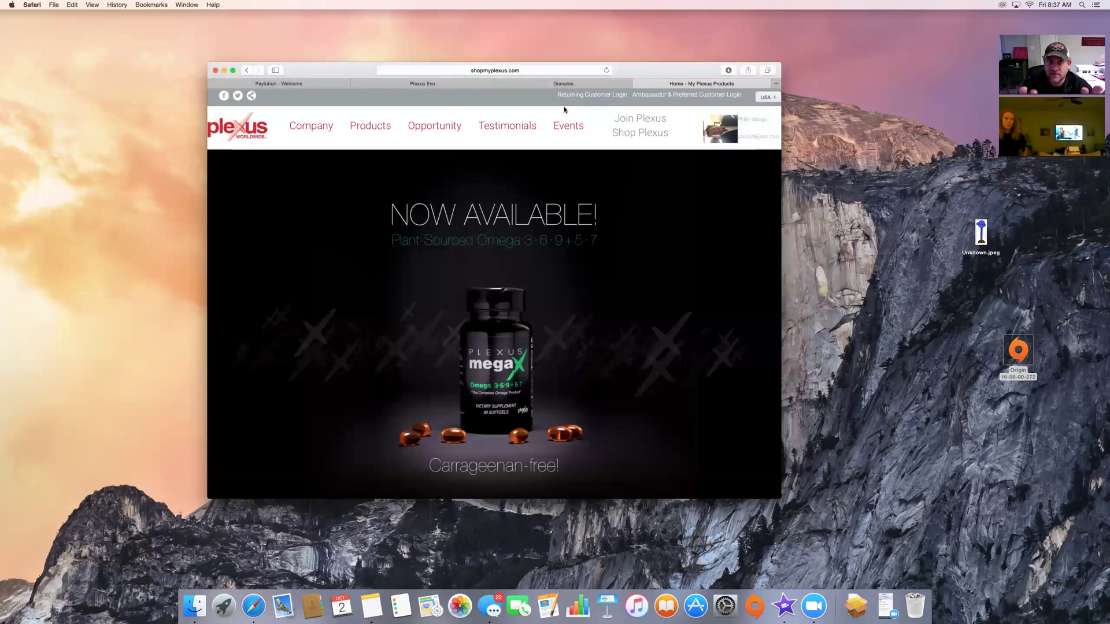
pyautogui.hotkey('ctrl', 'shift', 'Tab')
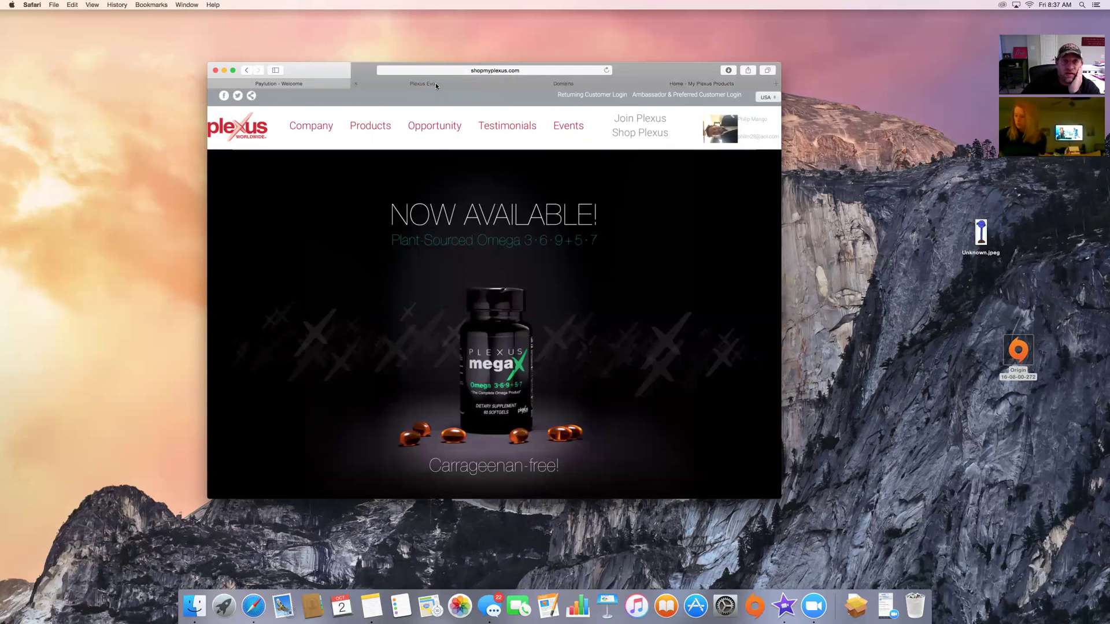
pyautogui.click(650, 84)
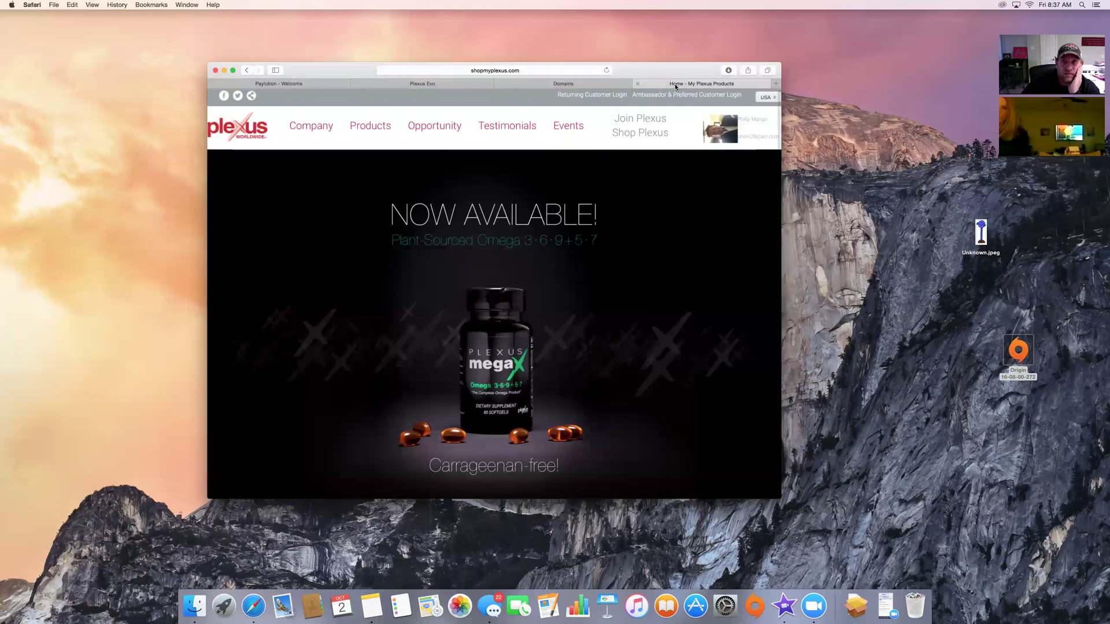
# - Return to the Plexus back office and sign out of the account
pyautogui.click(424, 84)
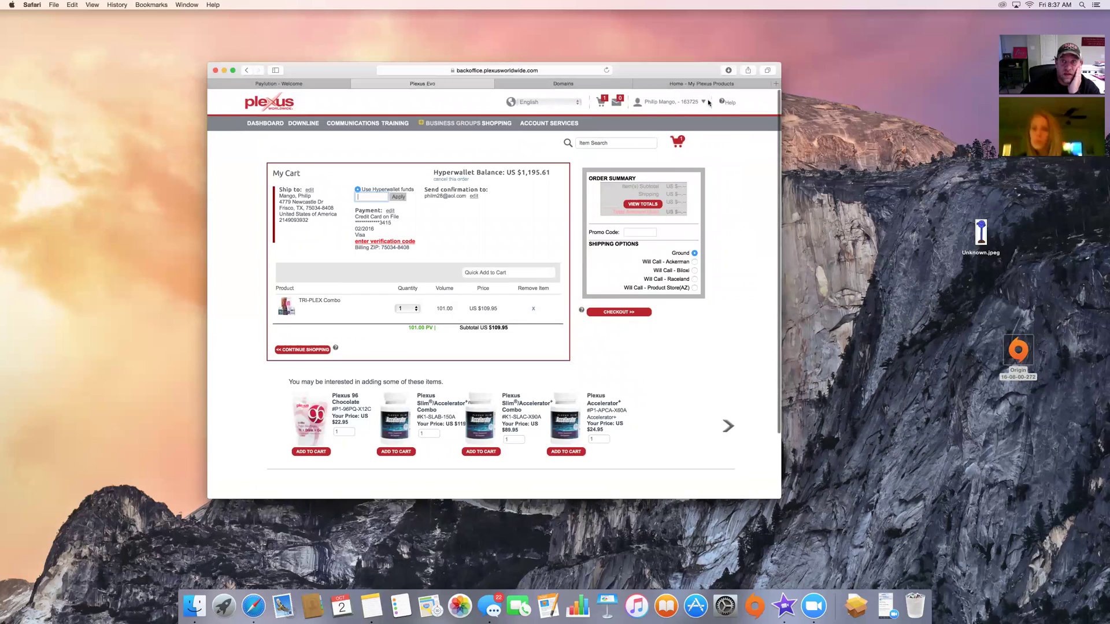
pyautogui.click(659, 102)
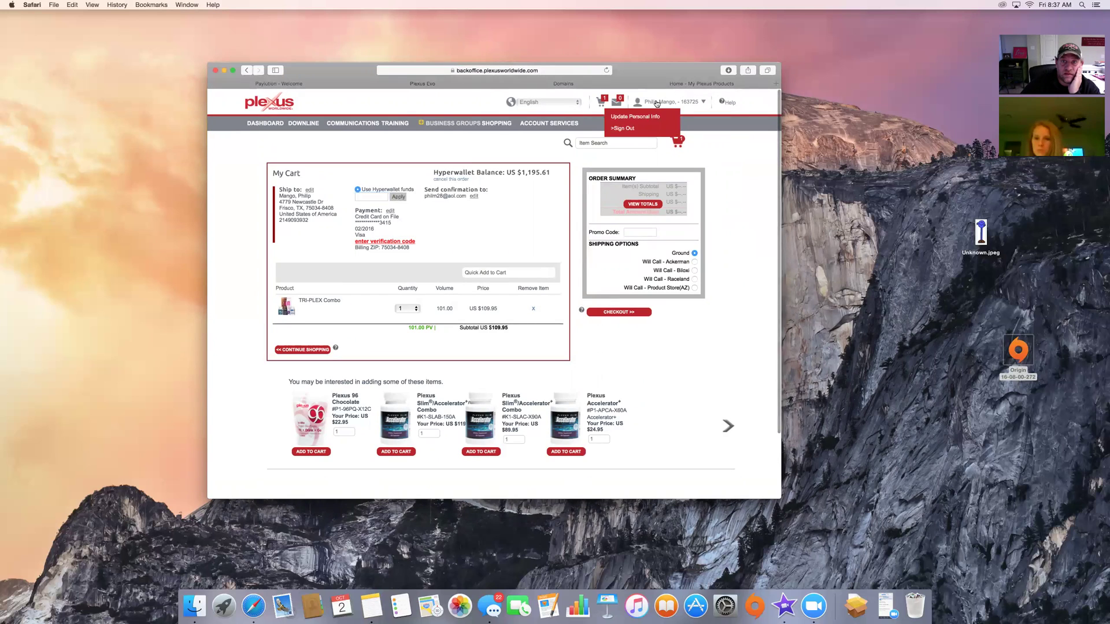
pyautogui.click(636, 128)
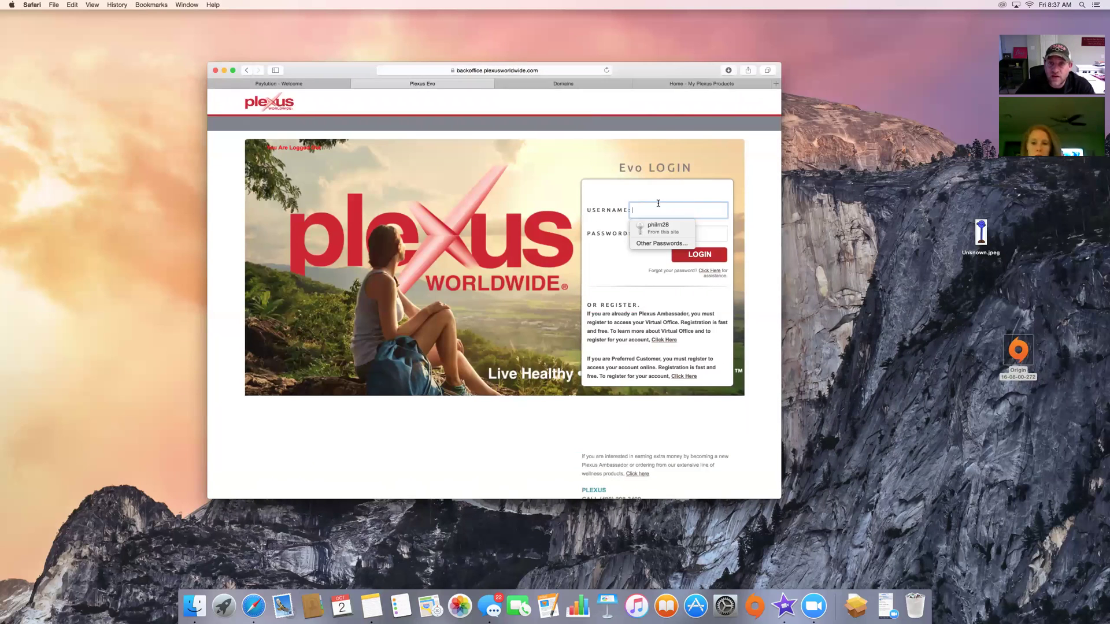
# - Sign in to the Paylution pay portal with the account holder's saved e-mail and password
pyautogui.click(301, 85)
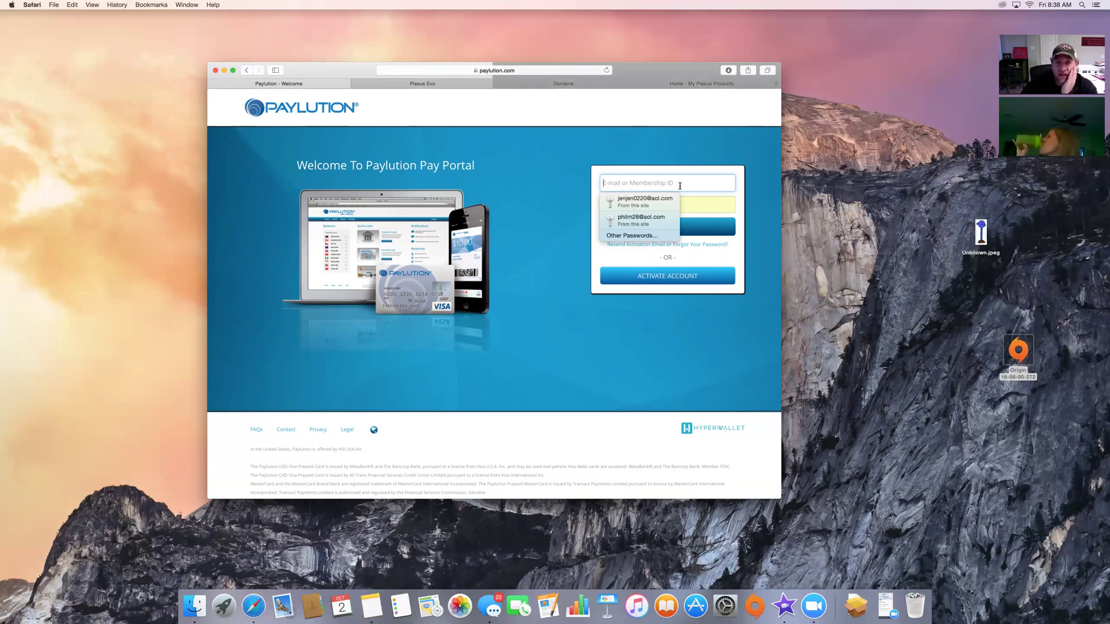
pyautogui.click(659, 220)
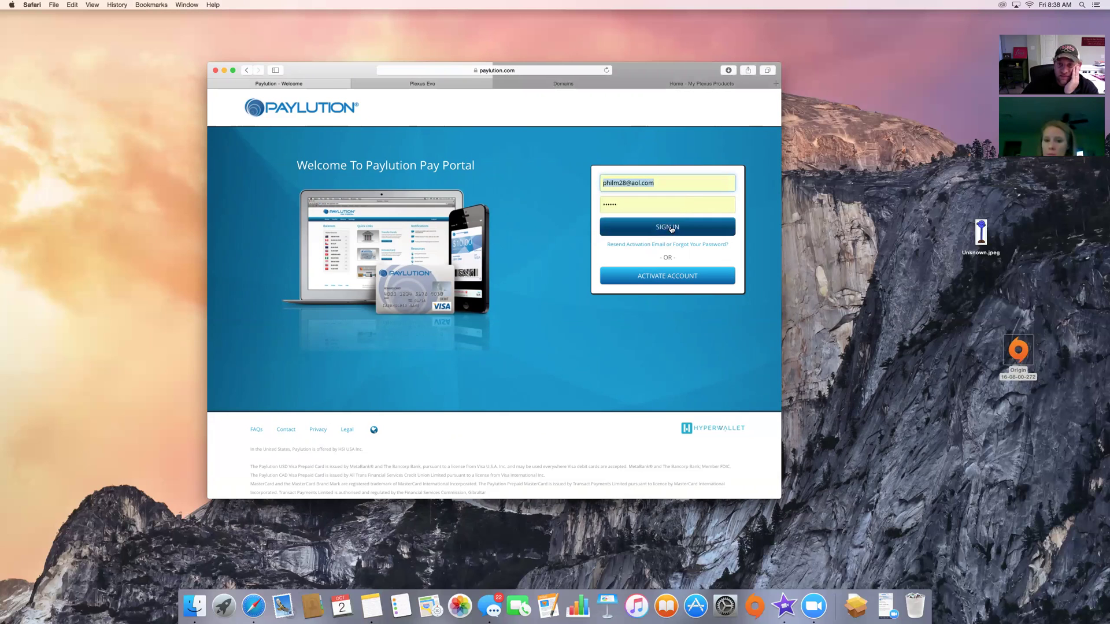
pyautogui.click(666, 227)
# - Reposition the browser and Notes windows, and bring the browser with the pay portal back to the front
pyautogui.moveTo(642, 67); pyautogui.dragTo(831, 65)
pyautogui.moveTo(354, 201); pyautogui.dragTo(318, 153)
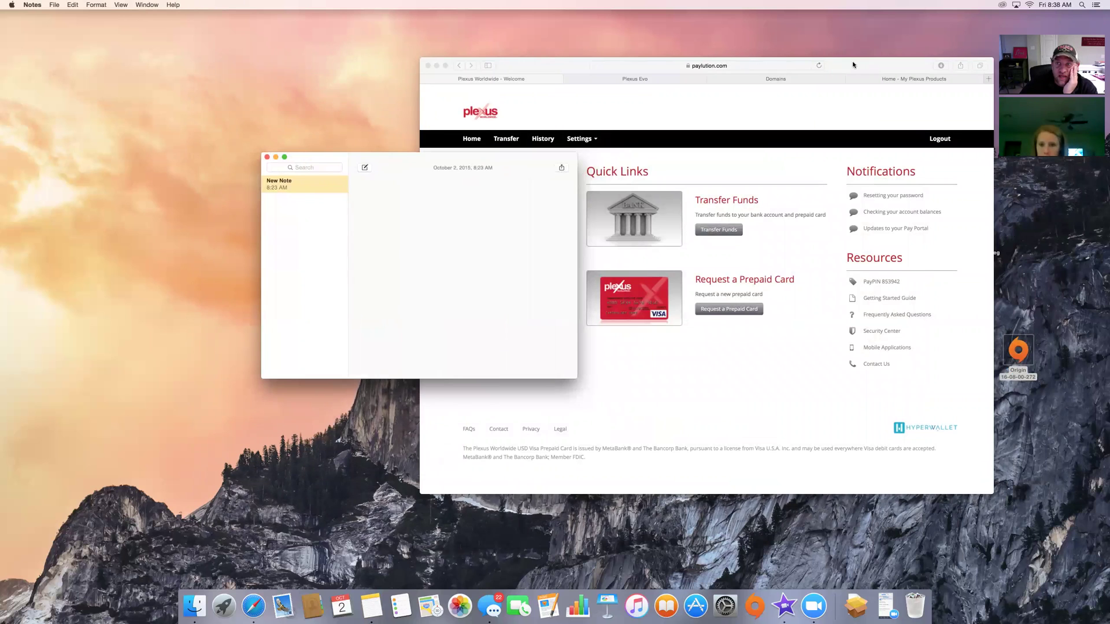
pyautogui.doubleClick(734, 63)
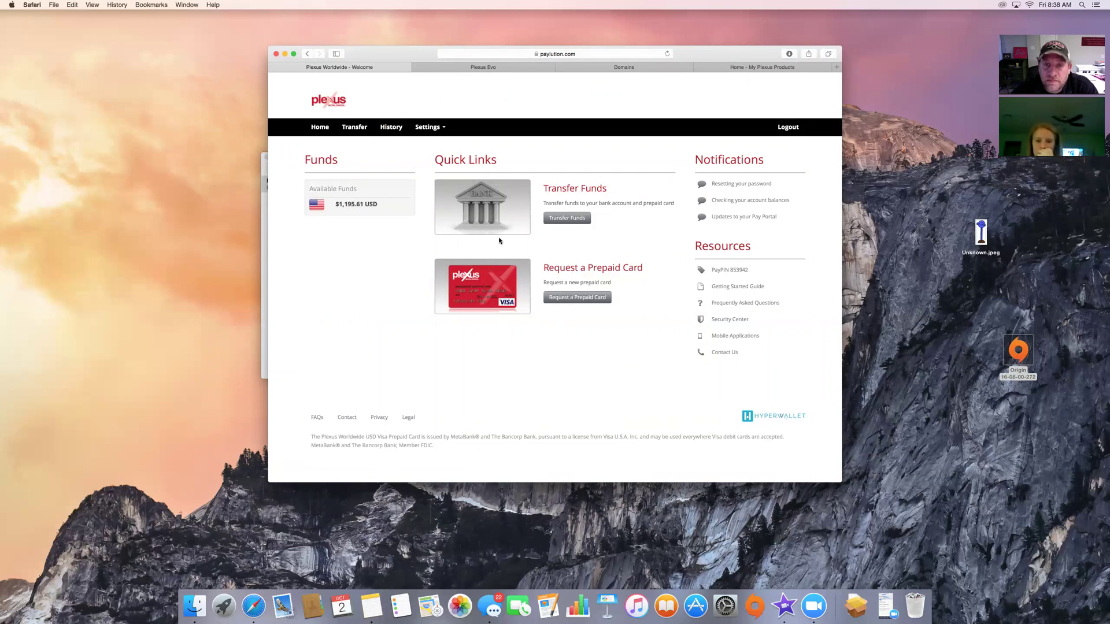
# - Open the Transfer Center and bring up the available actions for the Chase bank account
pyautogui.click(564, 218)
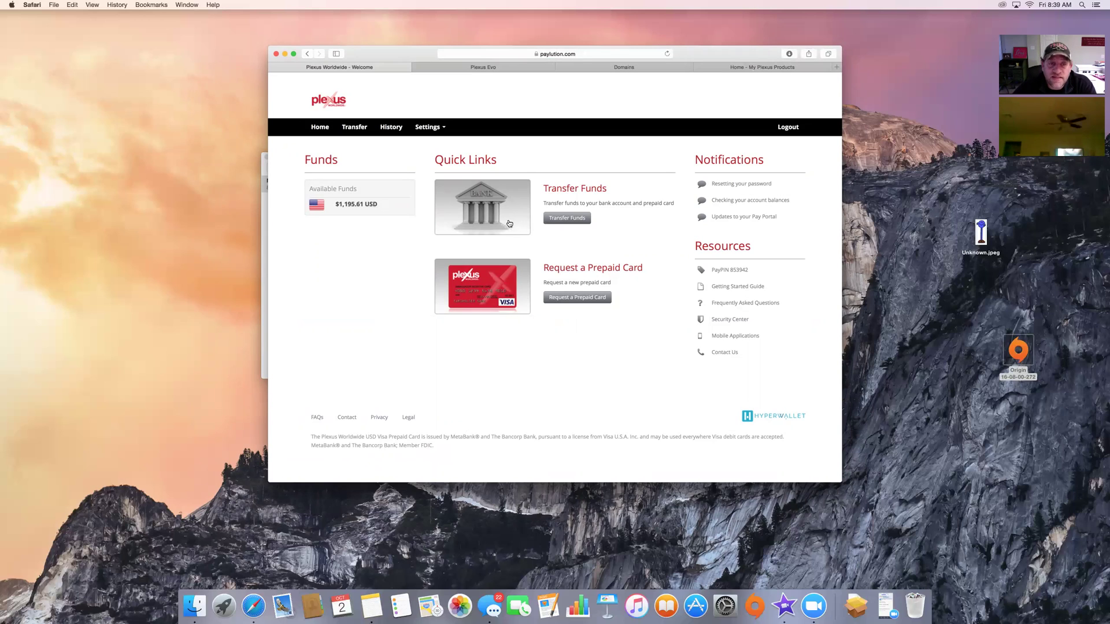
pyautogui.click(550, 224)
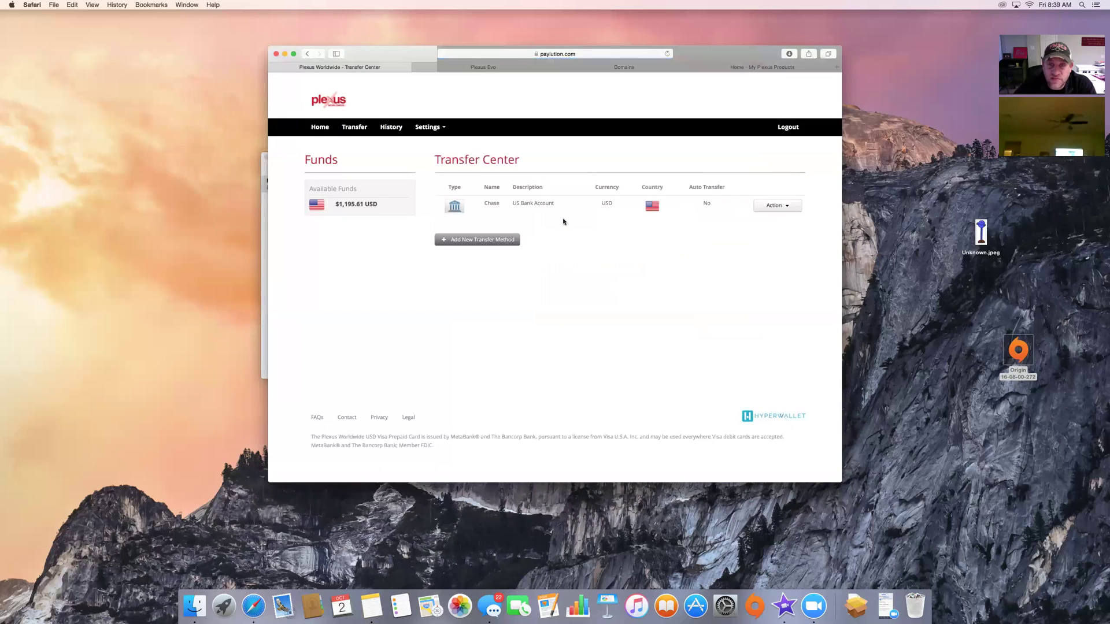
pyautogui.moveTo(483, 208)
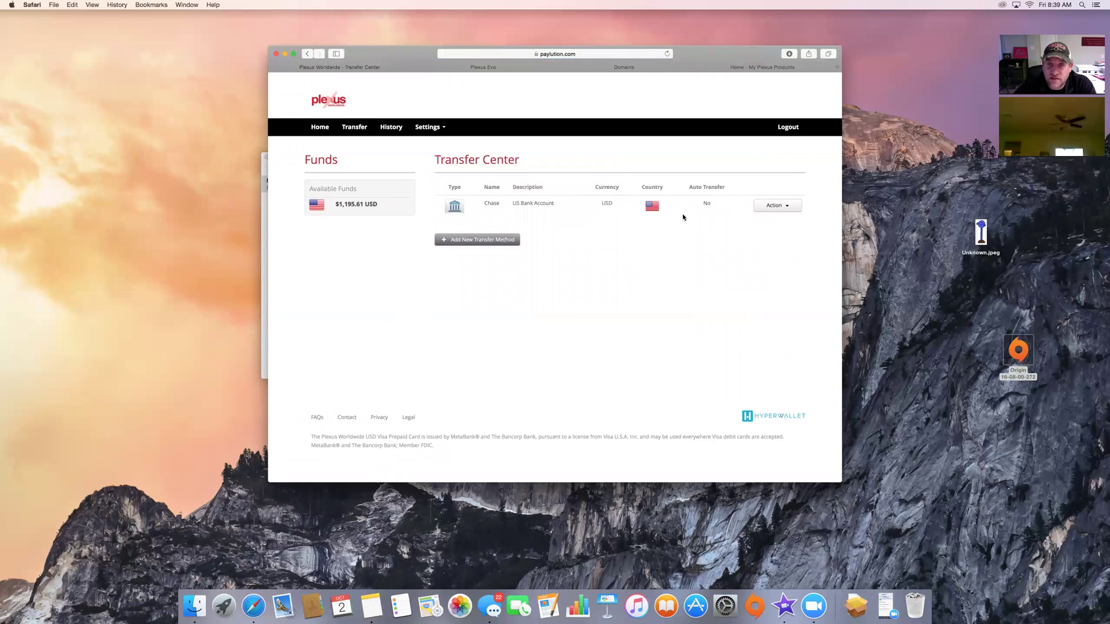
pyautogui.click(789, 209)
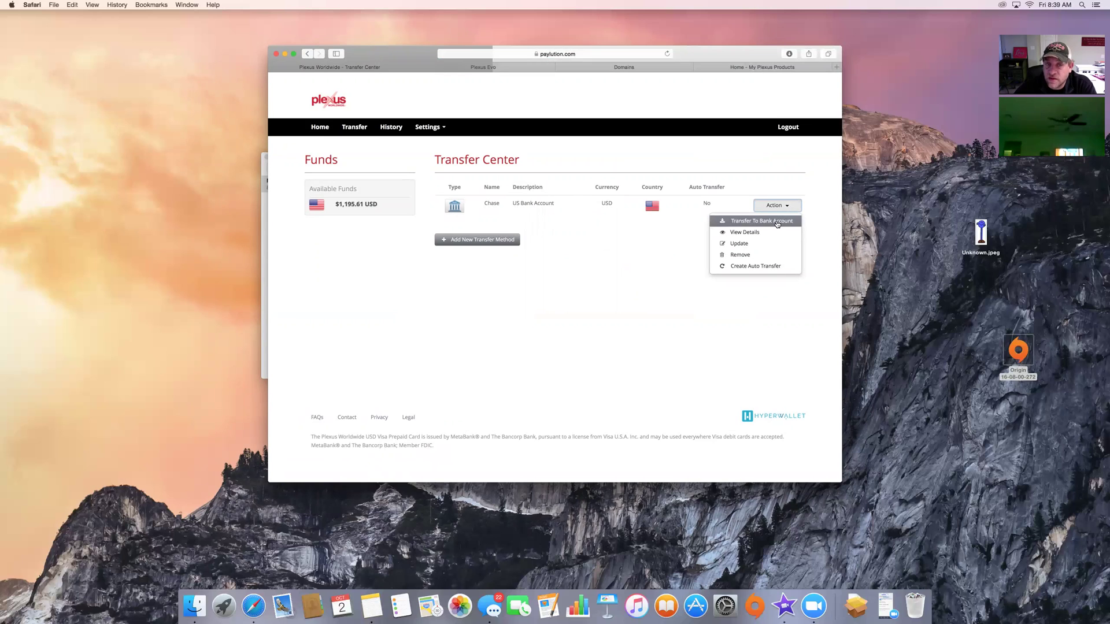
# - Submit a 5 USD transfer to the Chase bank account with the personal note "this is a test"
pyautogui.click(777, 223)
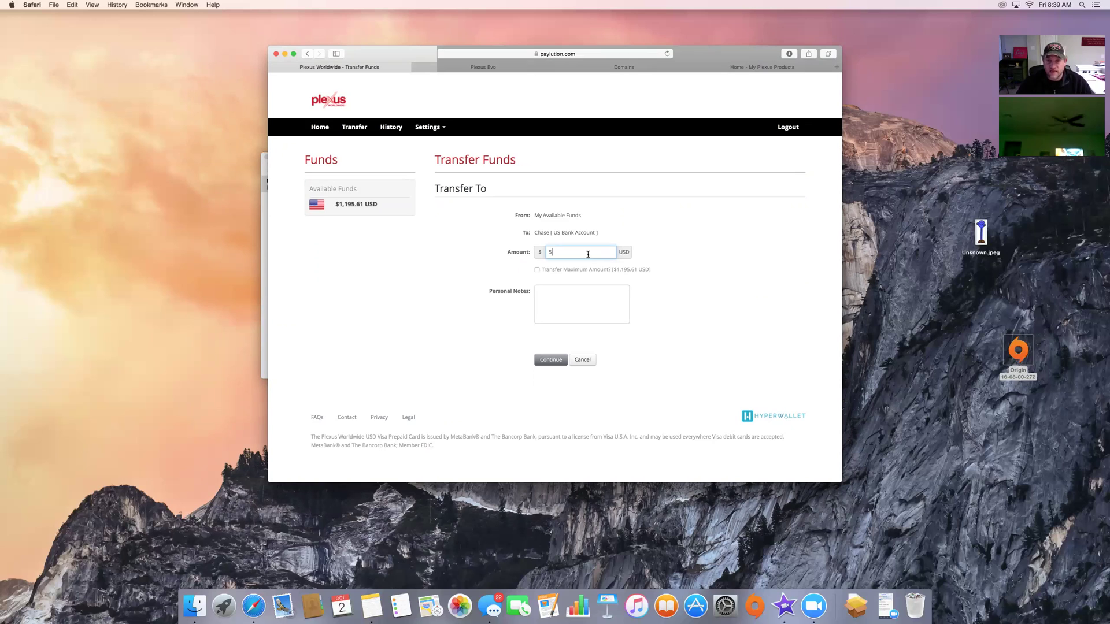
pyautogui.click(569, 296)
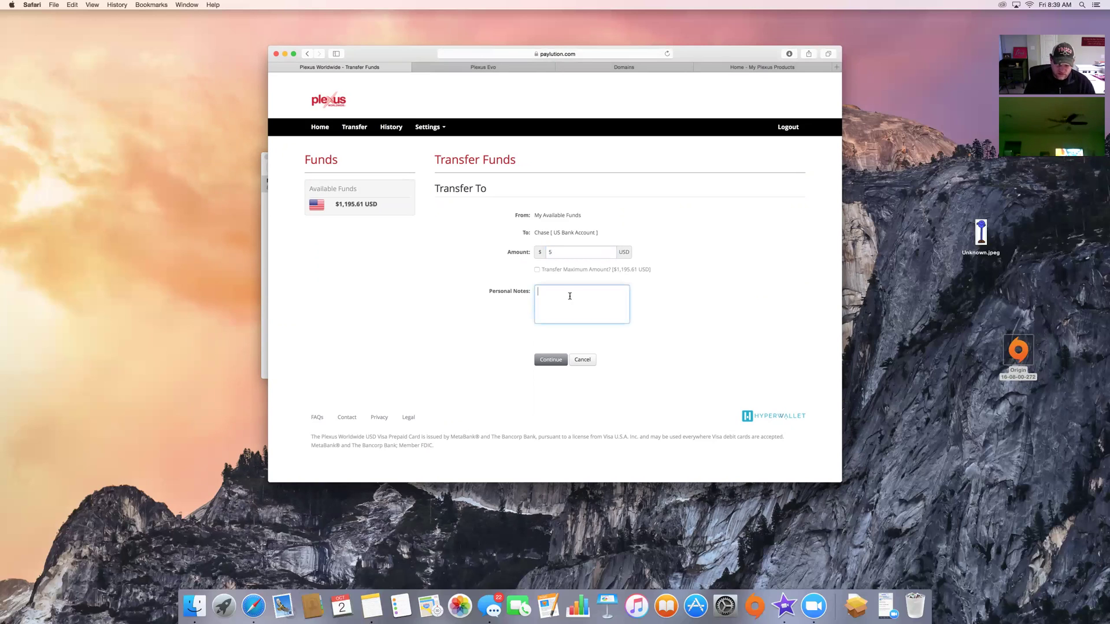
pyautogui.write('this is a test')
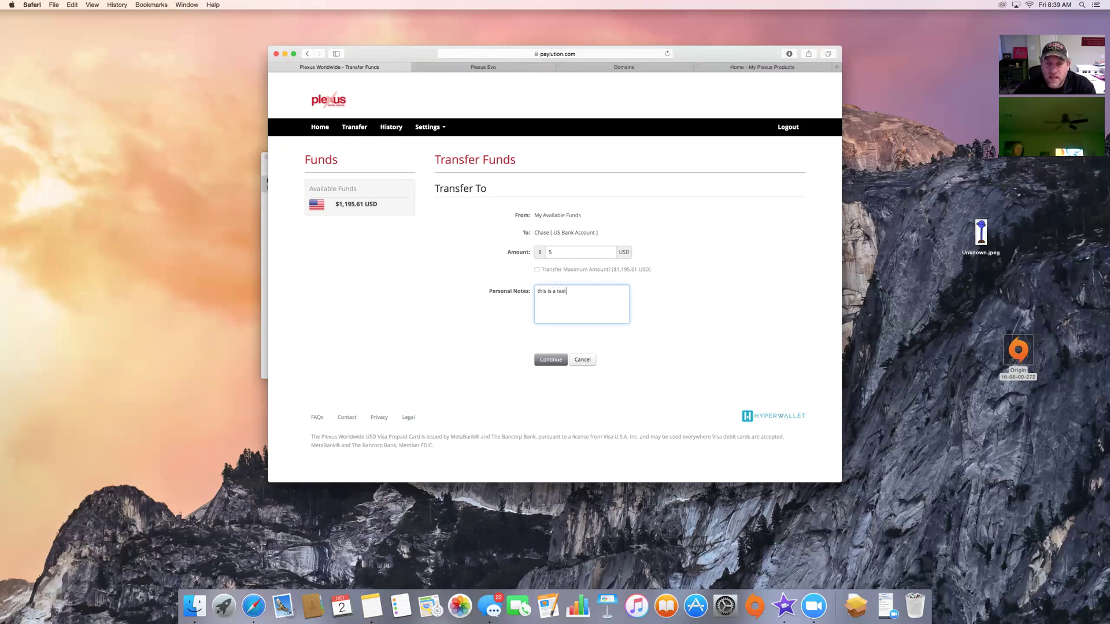
pyautogui.click(557, 361)
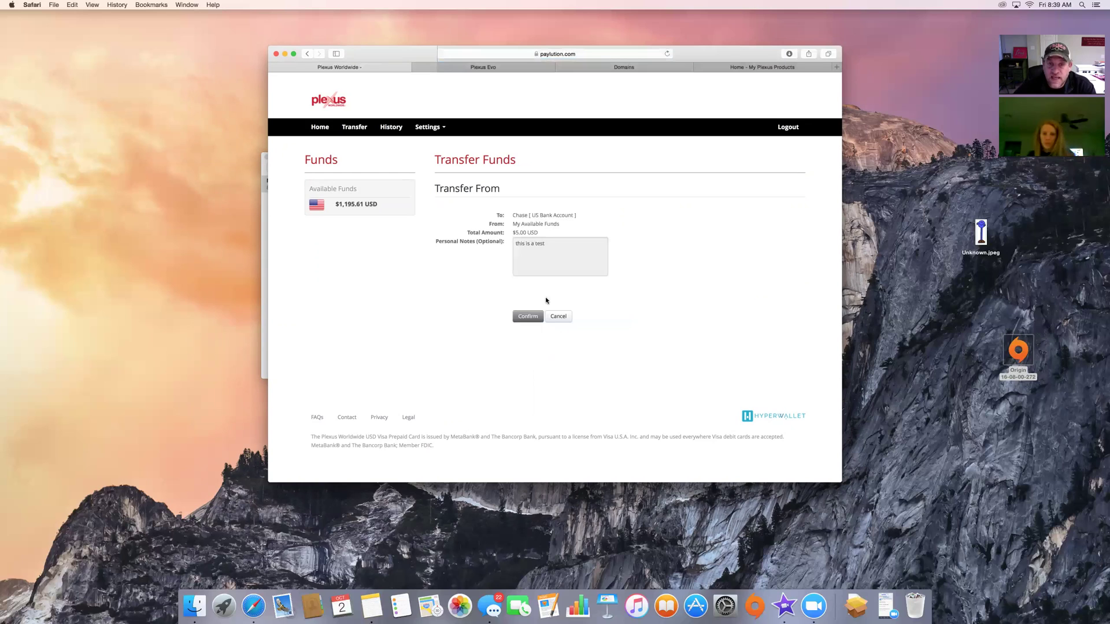
pyautogui.click(524, 317)
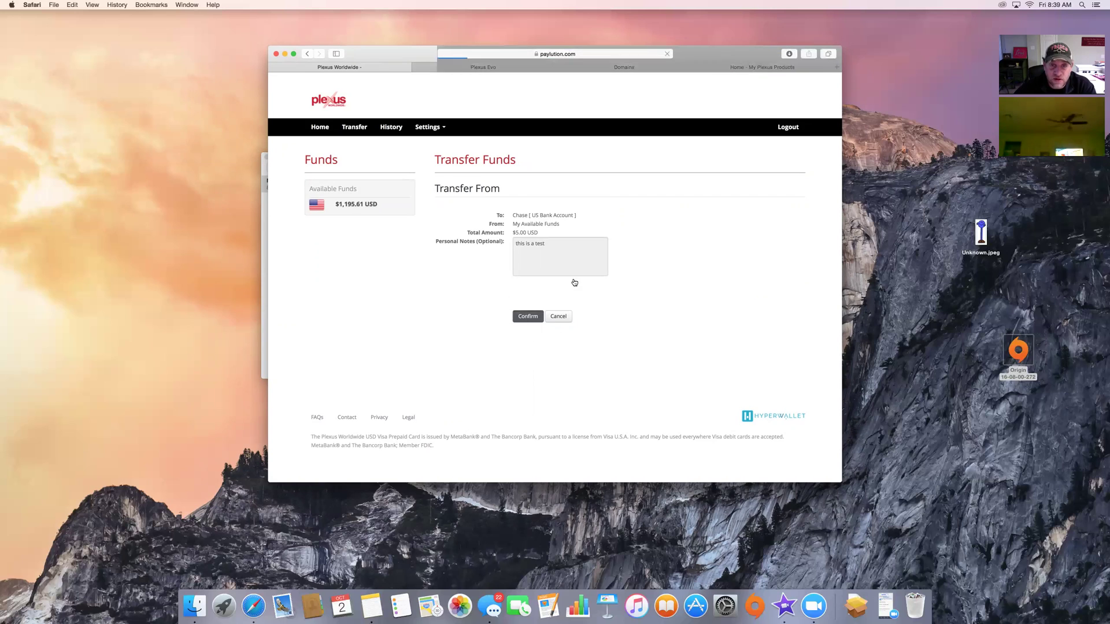
# - Examine the transfer receipt's processing time and the portal's settings options, and return to the portal home page
pyautogui.moveTo(557, 258); pyautogui.dragTo(512, 258)
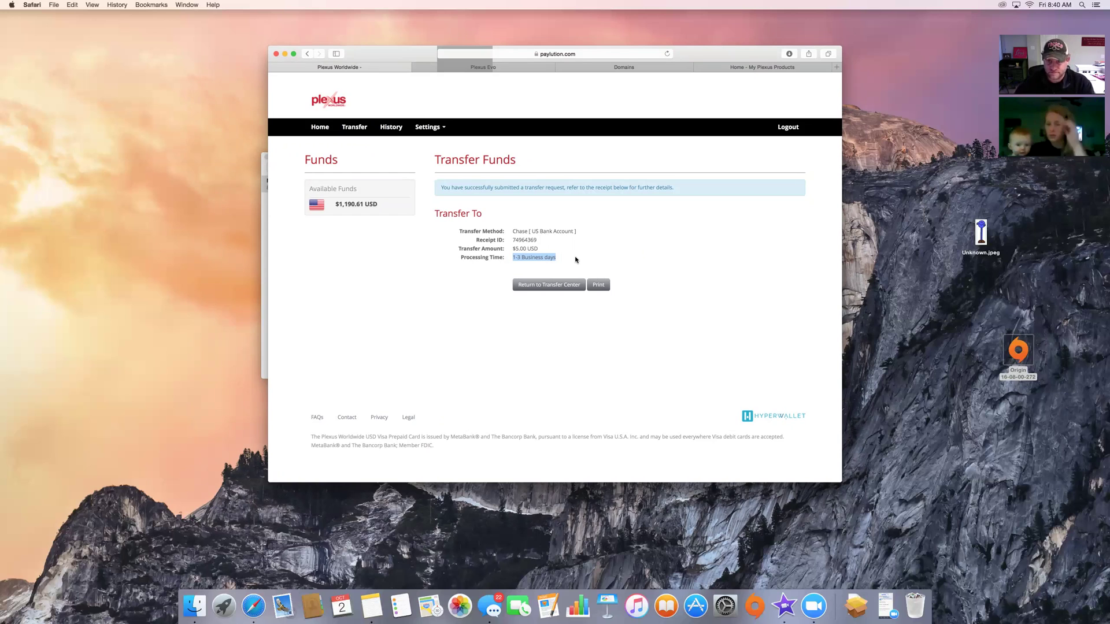
pyautogui.scroll(-1, 576, 259)
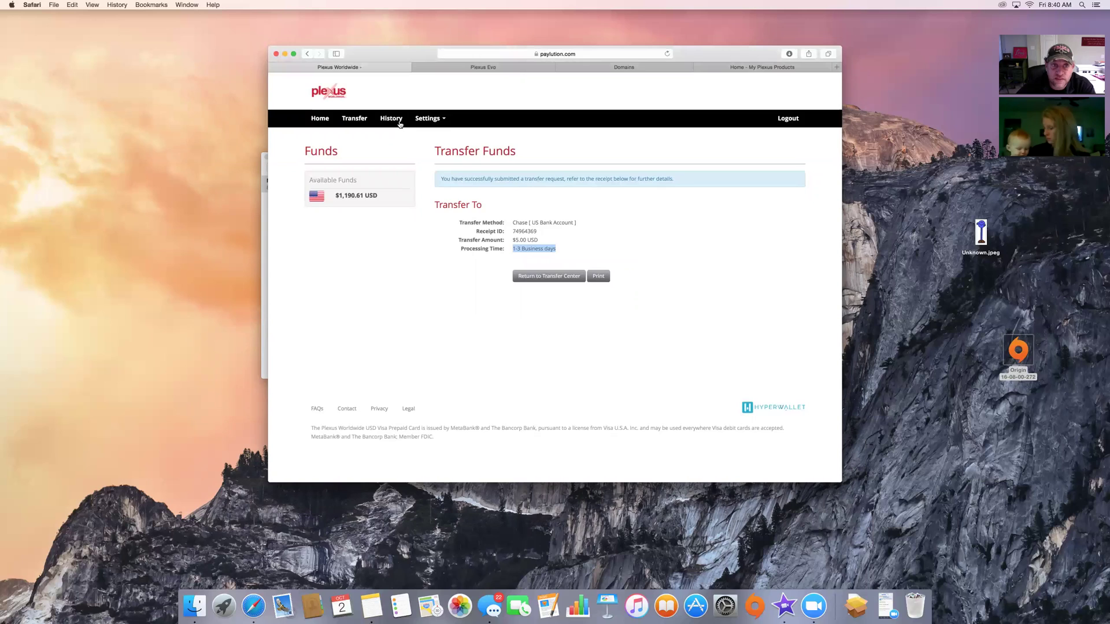
pyautogui.click(428, 120)
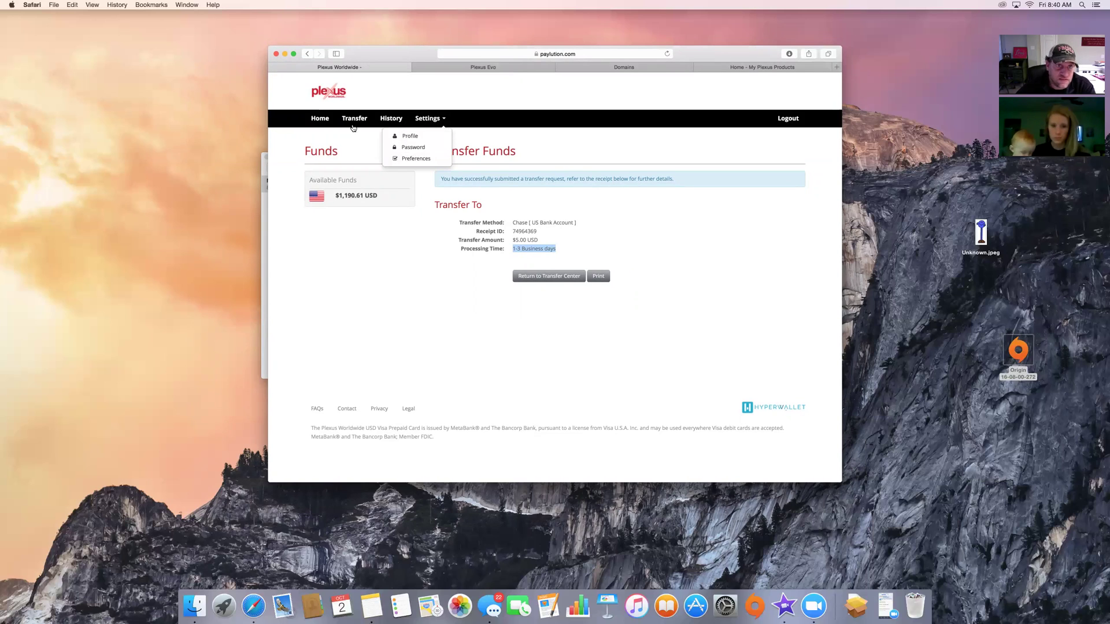
pyautogui.click(323, 122)
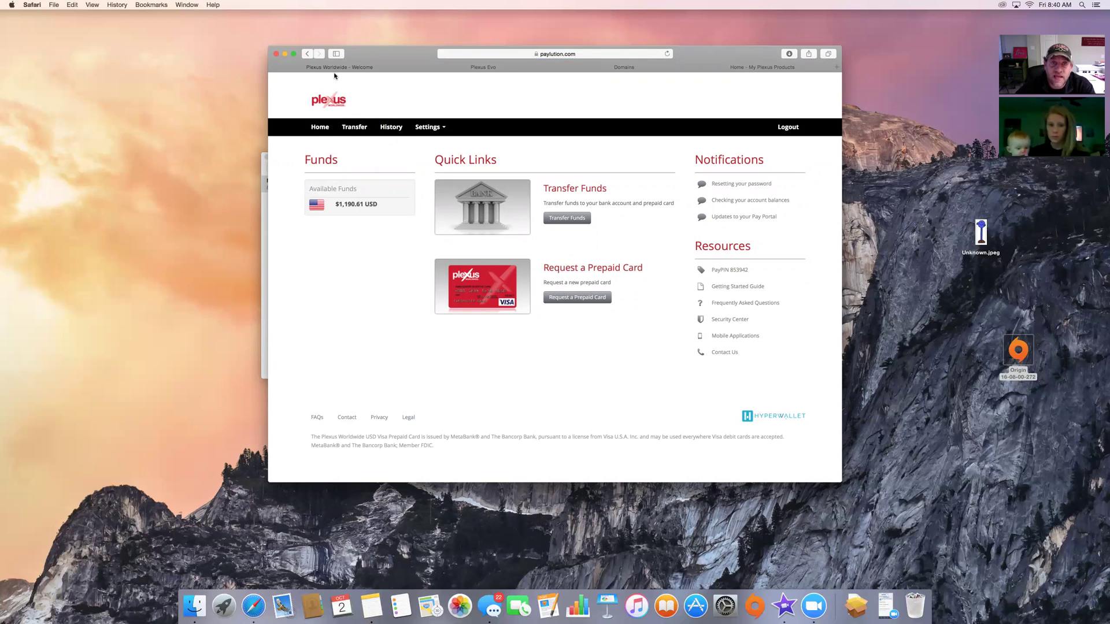
# - Switch to the Plexus back office and log in with the saved username and password
pyautogui.click(504, 71)
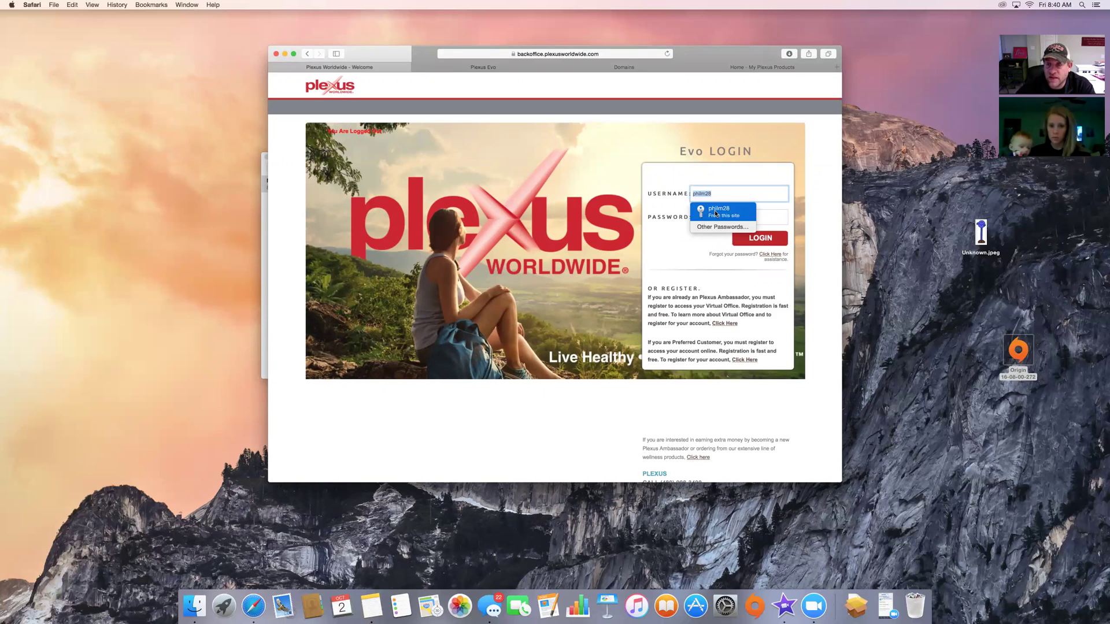
pyautogui.click(715, 213)
pyautogui.press('Return')
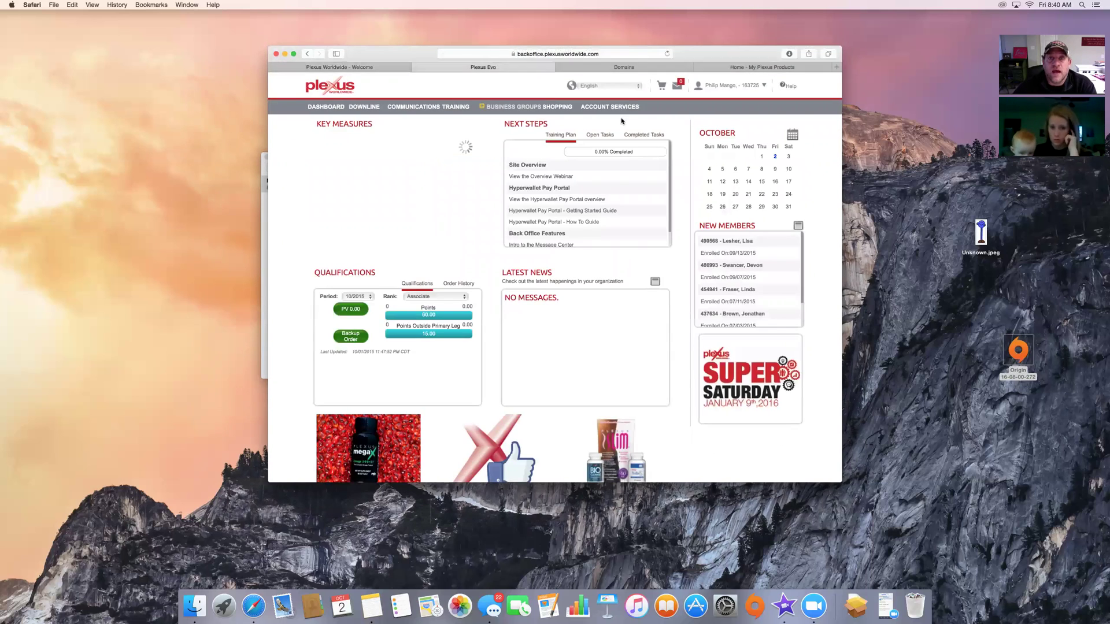
# - Add the Plexus TRI-PLEX Combo from the store to the cart, proceed to checkout and agree to the return policy
pyautogui.click(662, 87)
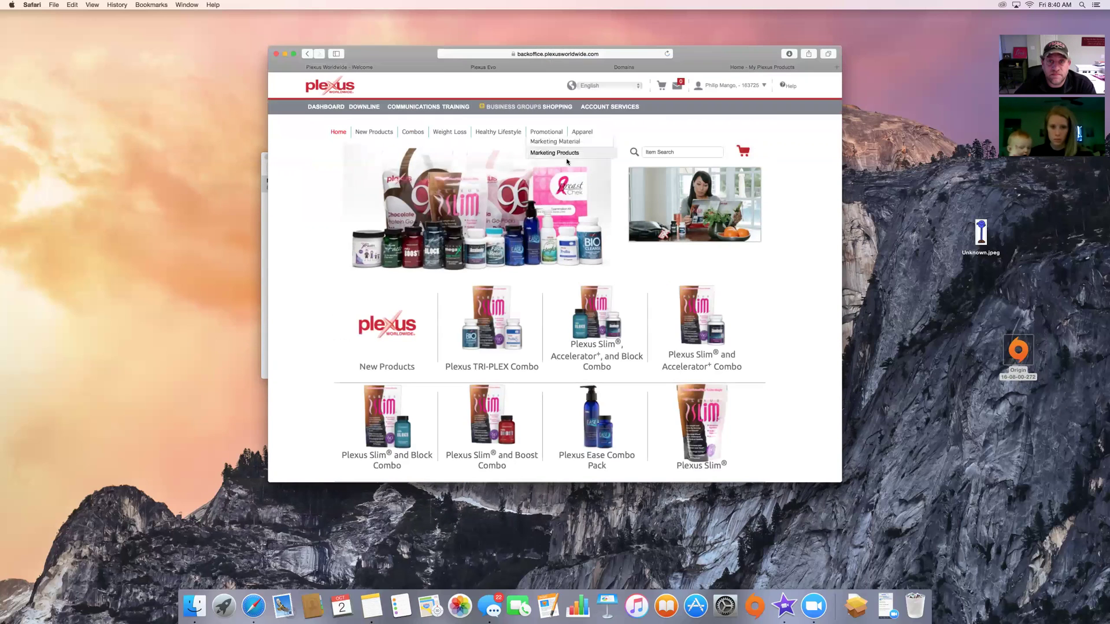
pyautogui.click(527, 316)
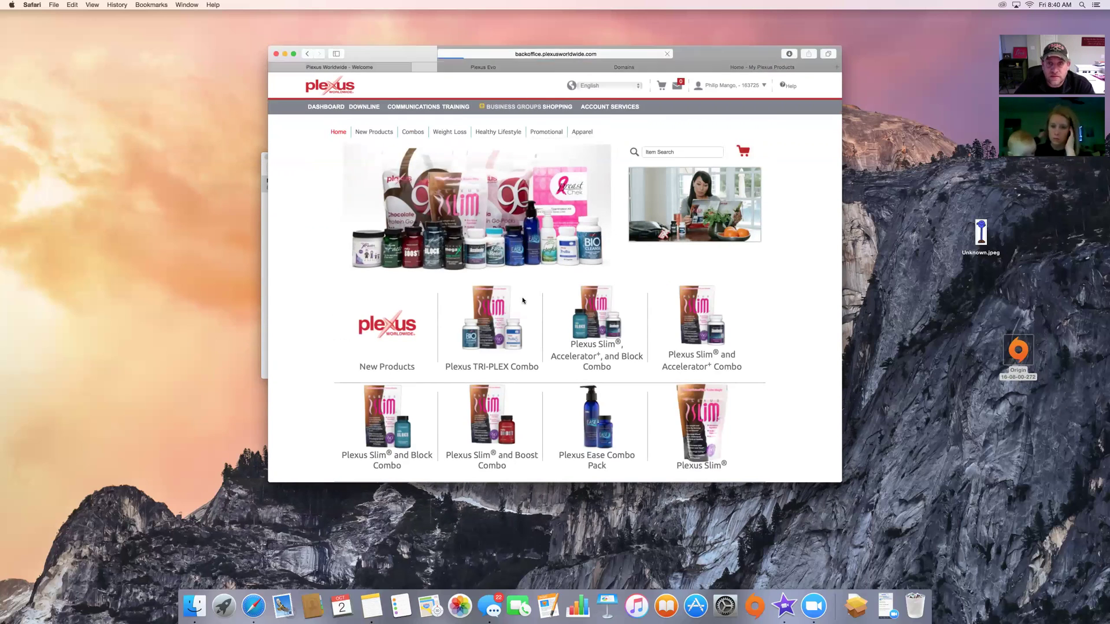
pyautogui.click(555, 280)
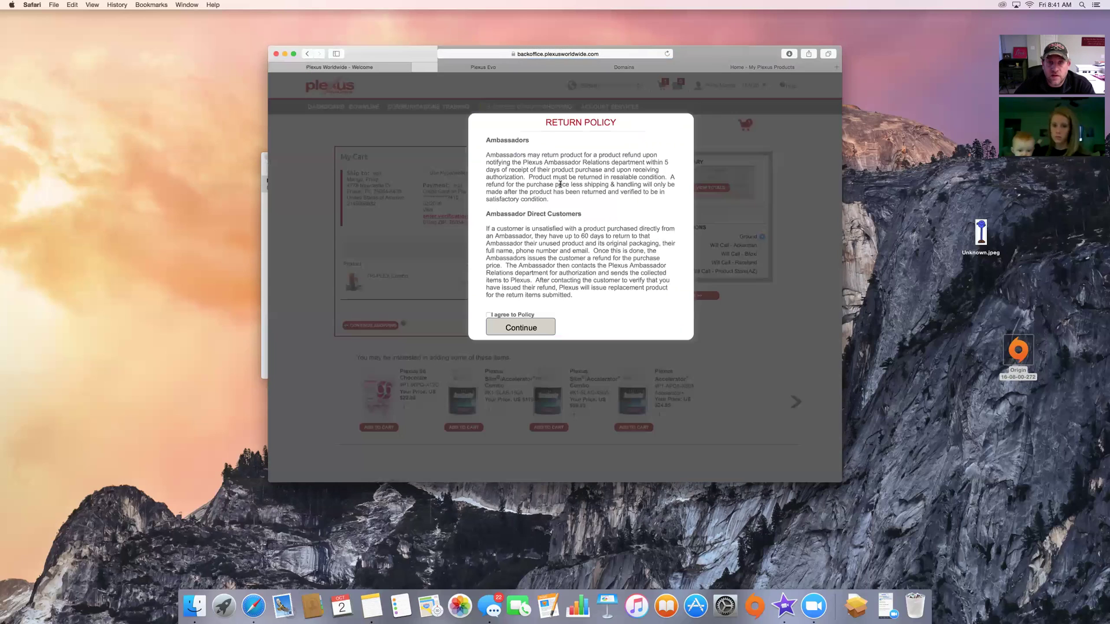
pyautogui.click(488, 315)
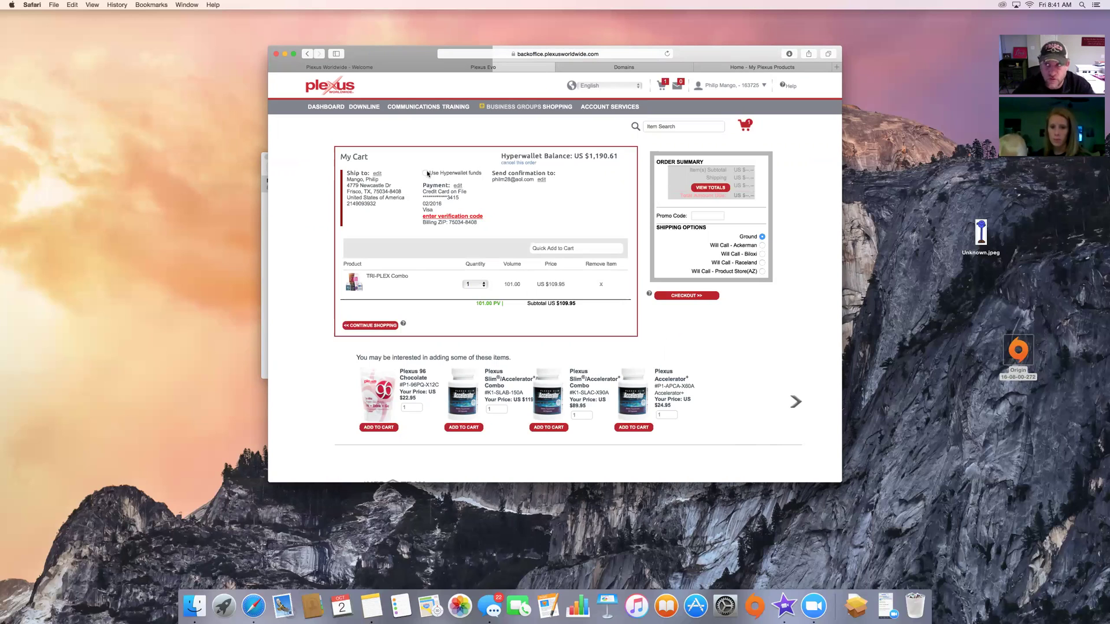
pyautogui.moveTo(609, 109)
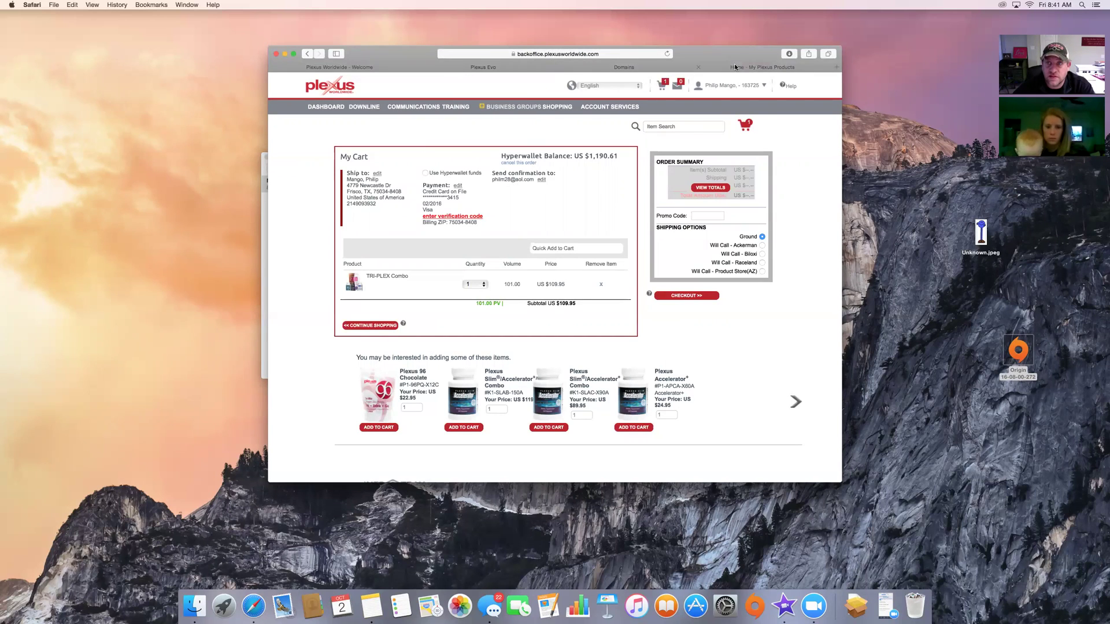
# - Try to open the ambassador's personal page on plexusslim.com in place of the Plexus products home page
pyautogui.click(697, 68)
pyautogui.click(576, 54)
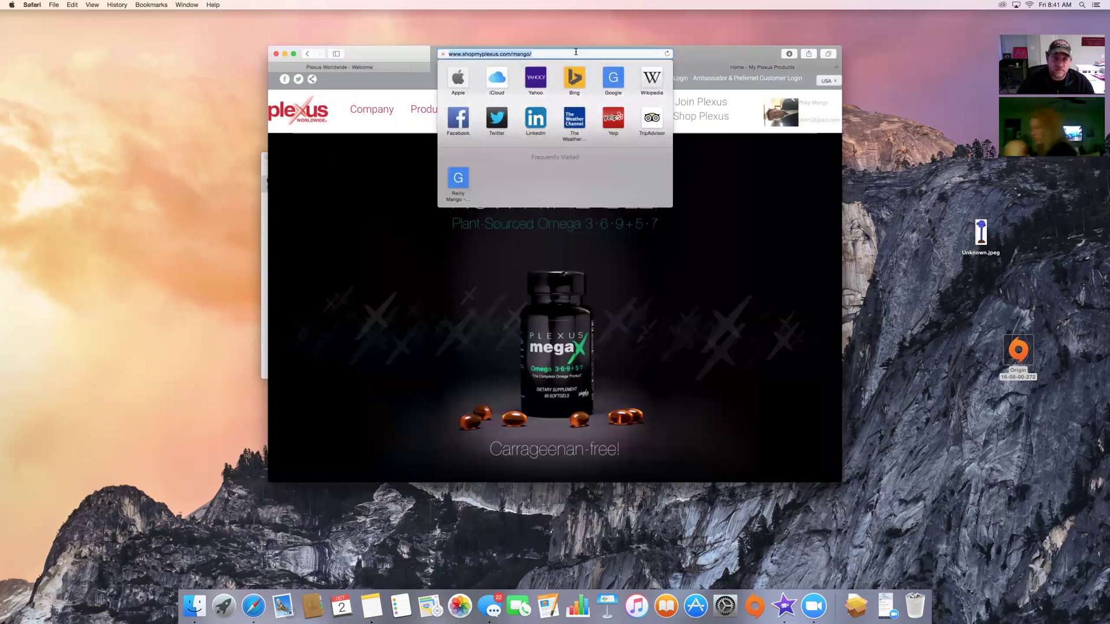
pyautogui.write('plexus')
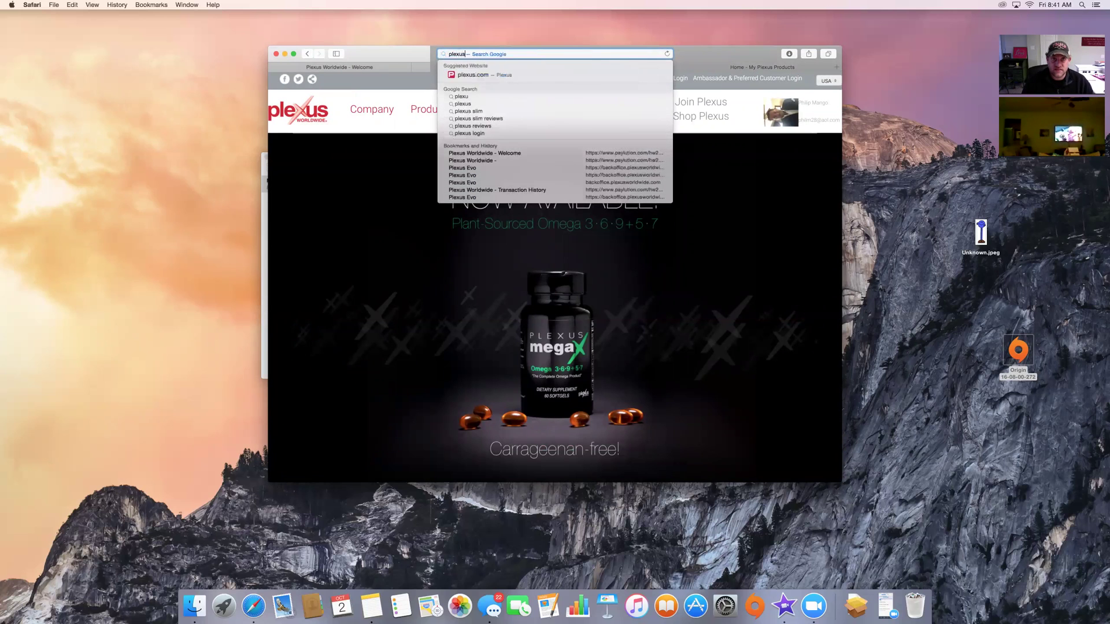
pyautogui.write('slim.com/man')
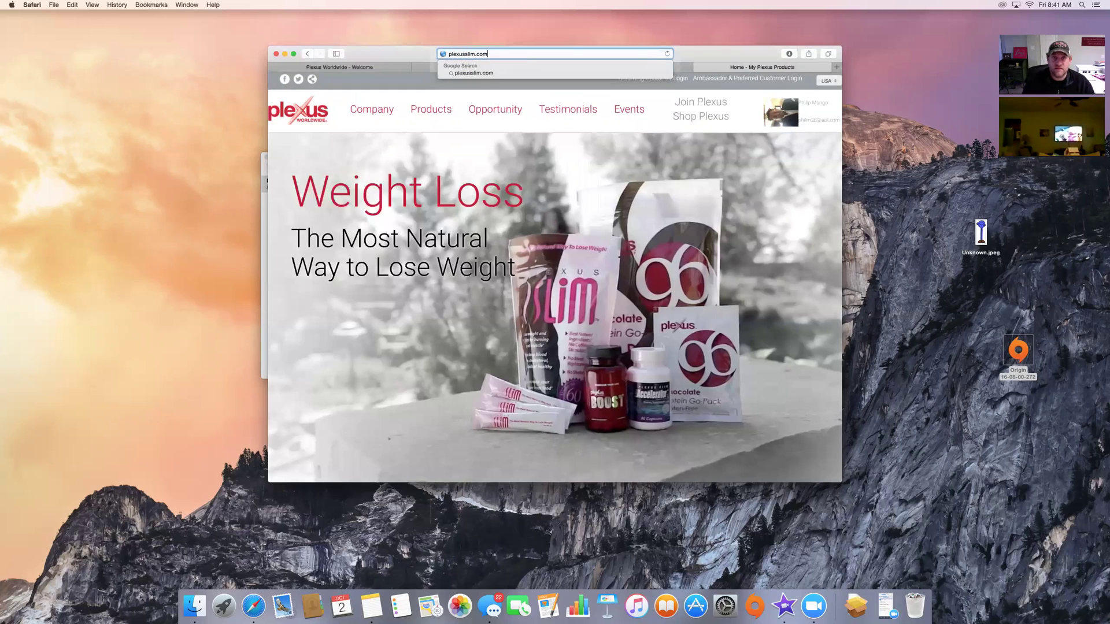
pyautogui.write('go')
pyautogui.press('Return')
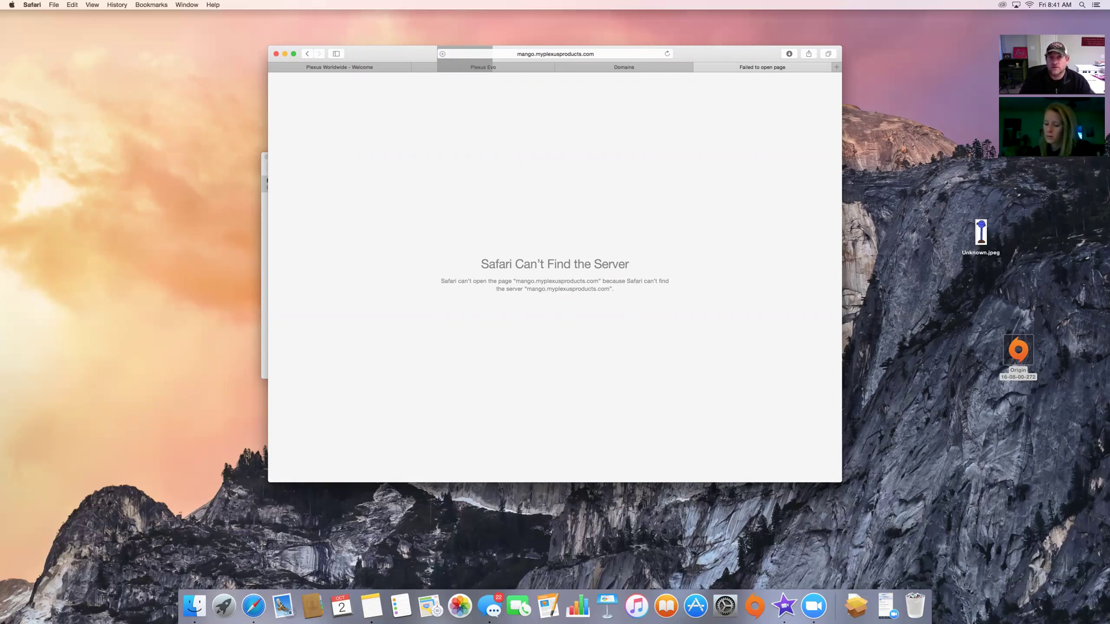
pyautogui.click(564, 54)
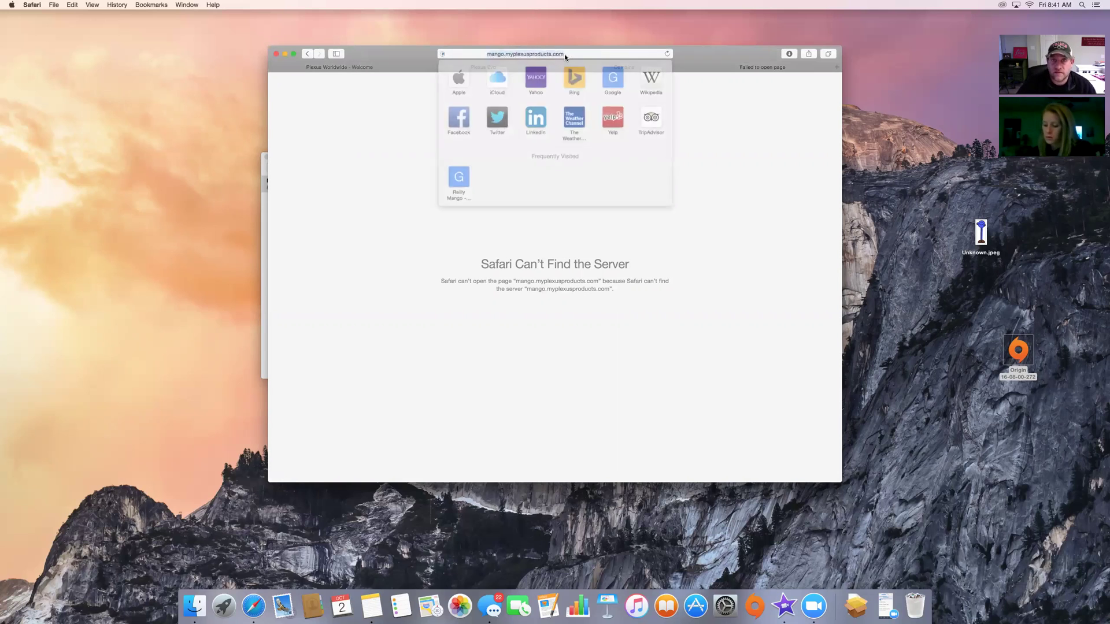
pyautogui.write('www.s')
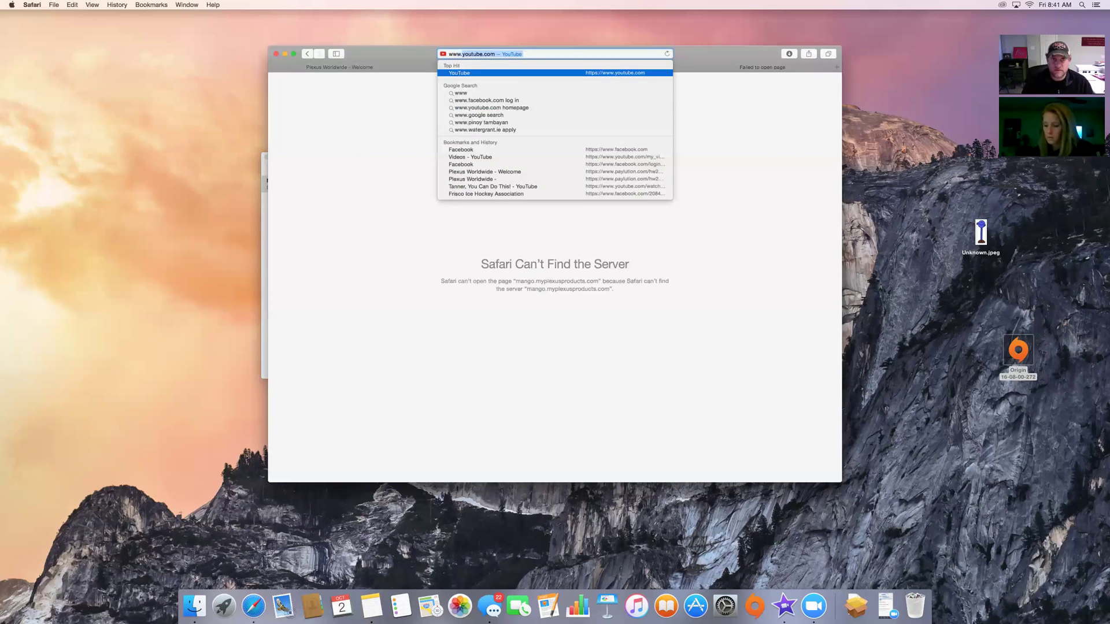
pyautogui.write('hopmyplexus')
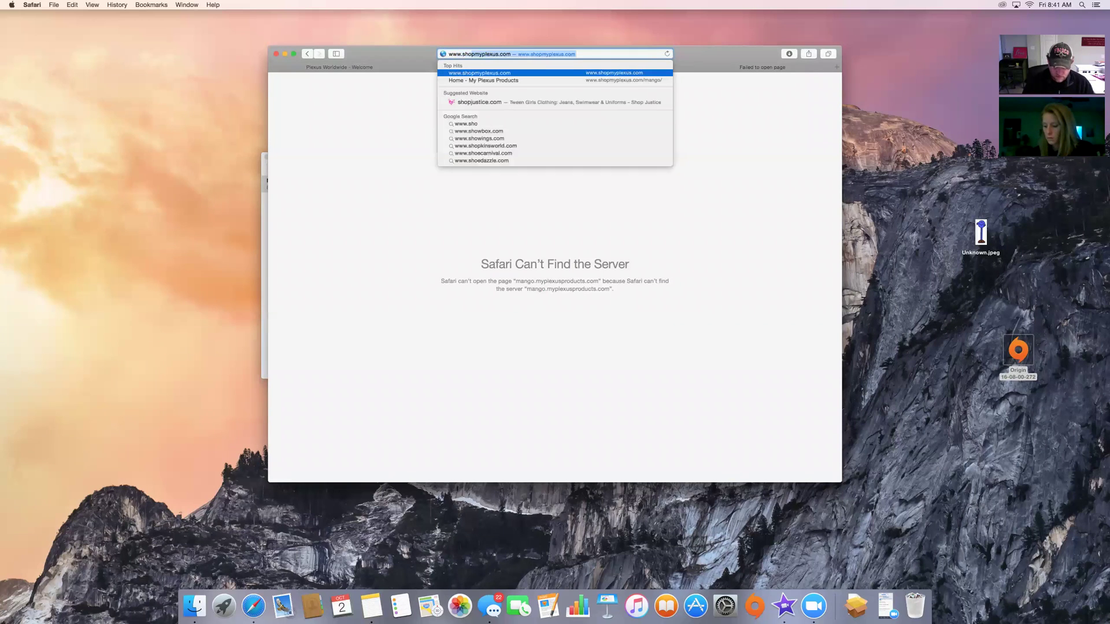
pyautogui.write('.com/')
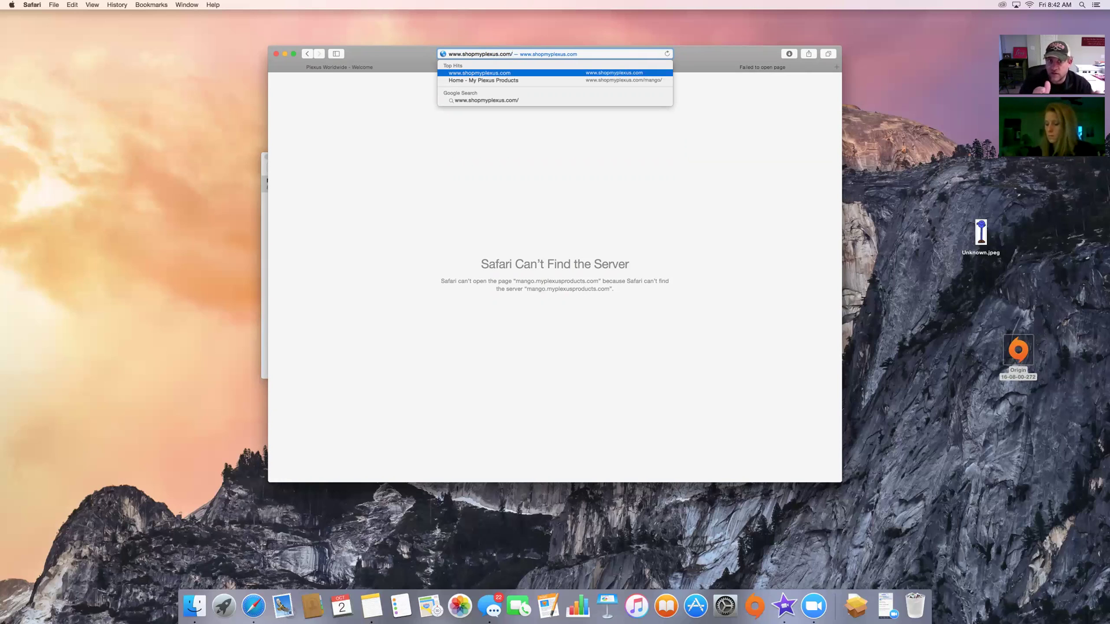
pyautogui.write('mang')
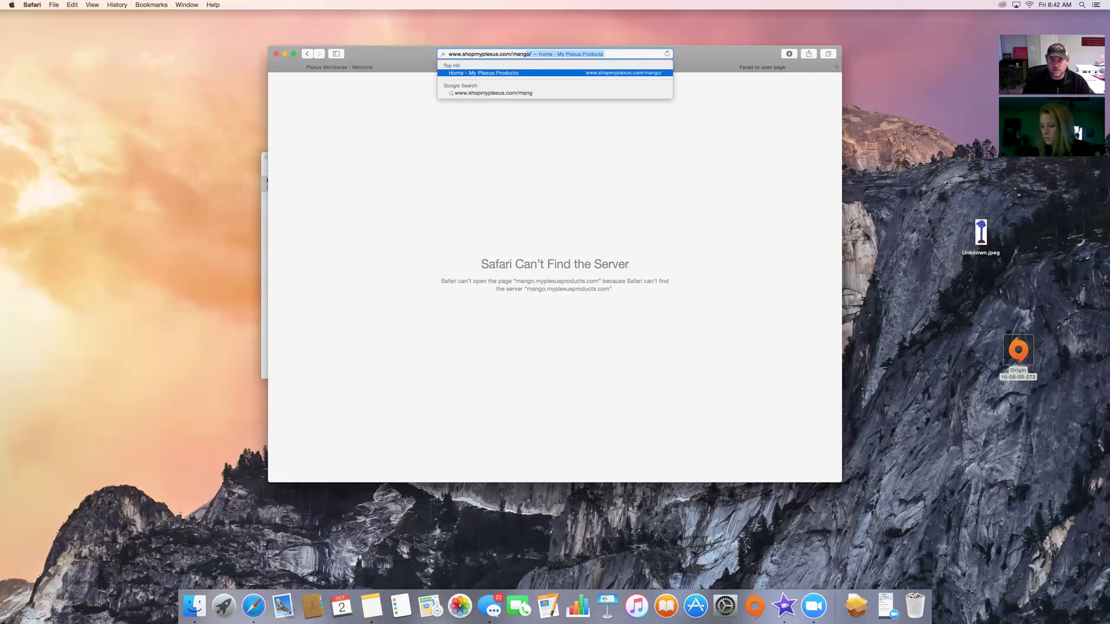
pyautogui.write('o')
pyautogui.press('Return')
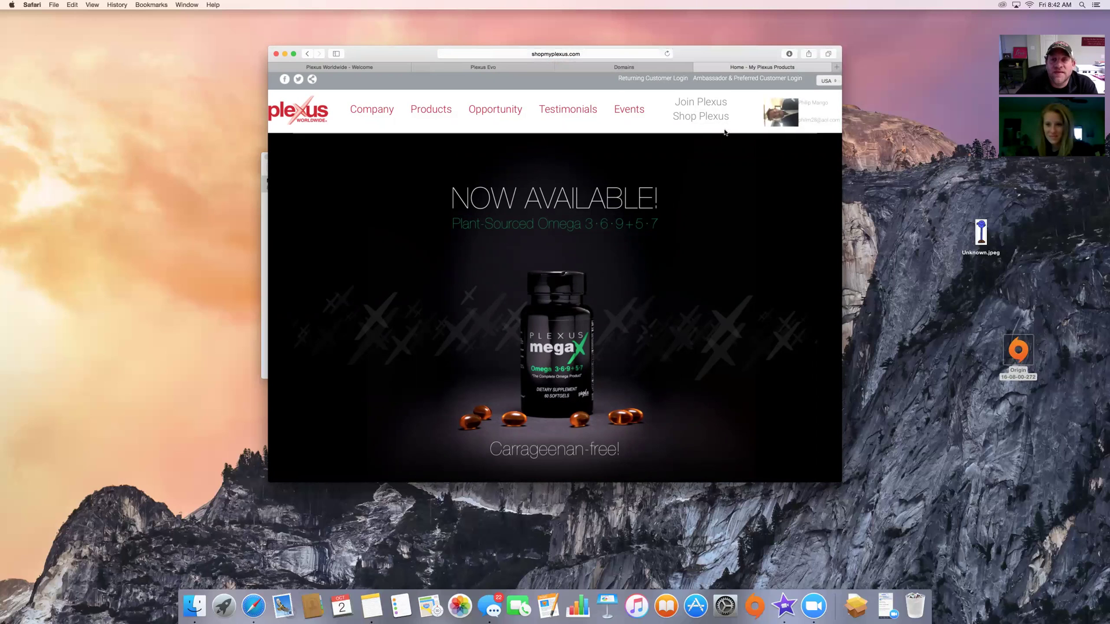
pyautogui.click(705, 104)
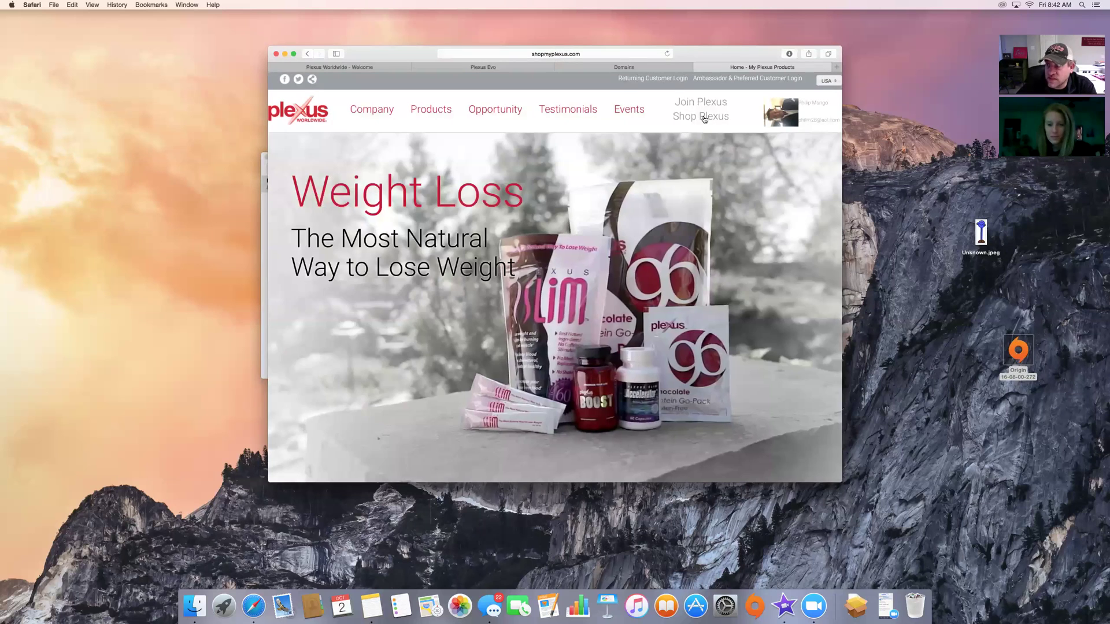
pyautogui.click(585, 54)
pyautogui.click(586, 54)
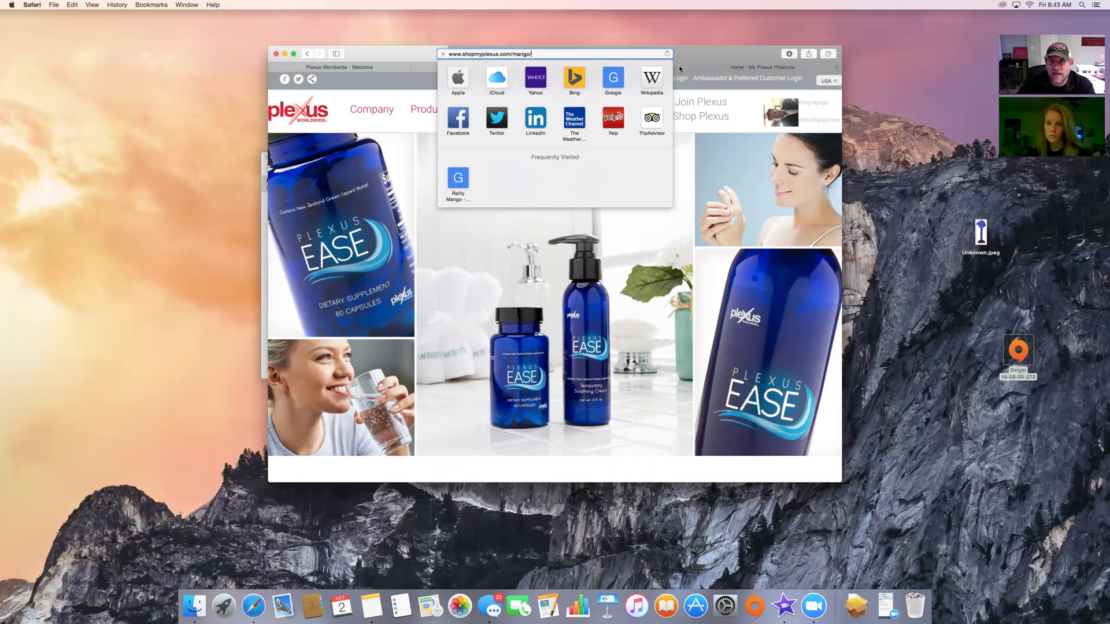
pyautogui.click(679, 68)
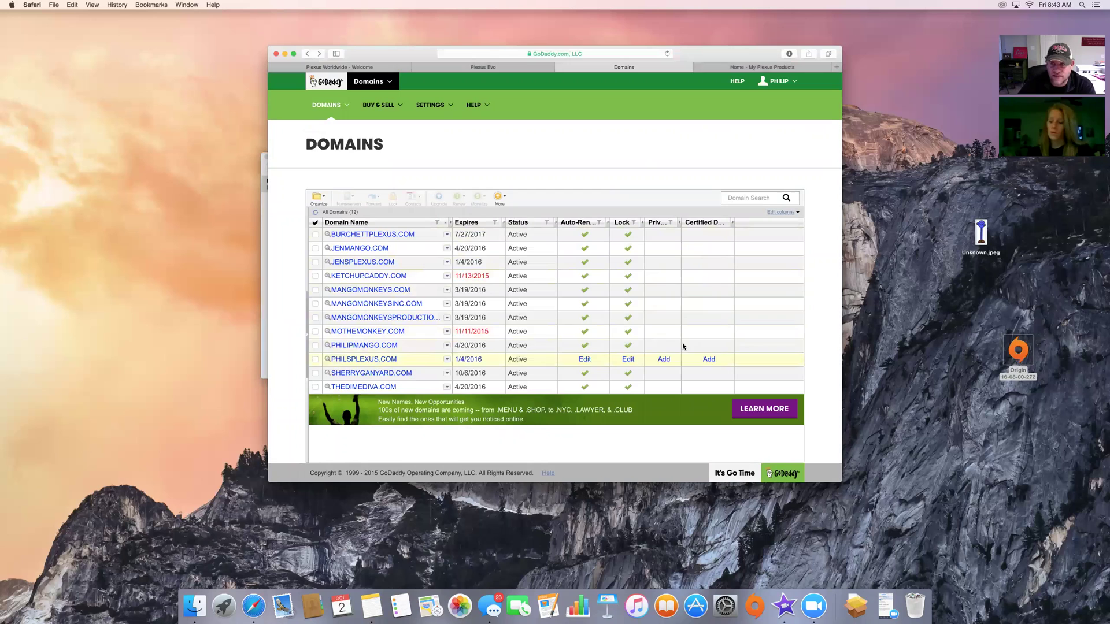
pyautogui.click(741, 199)
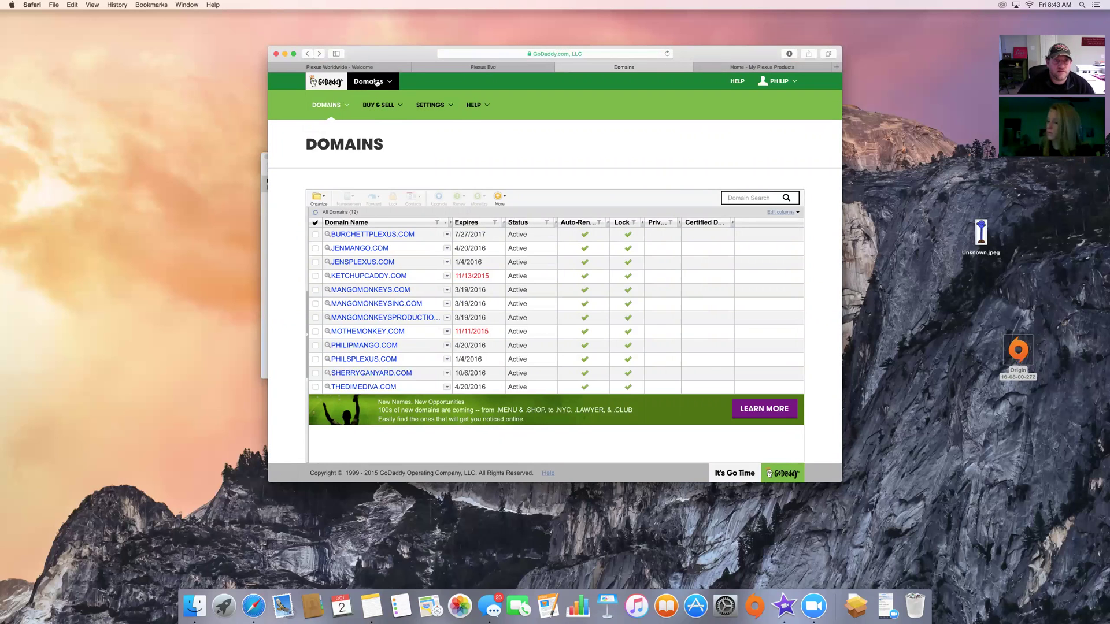
pyautogui.click(334, 82)
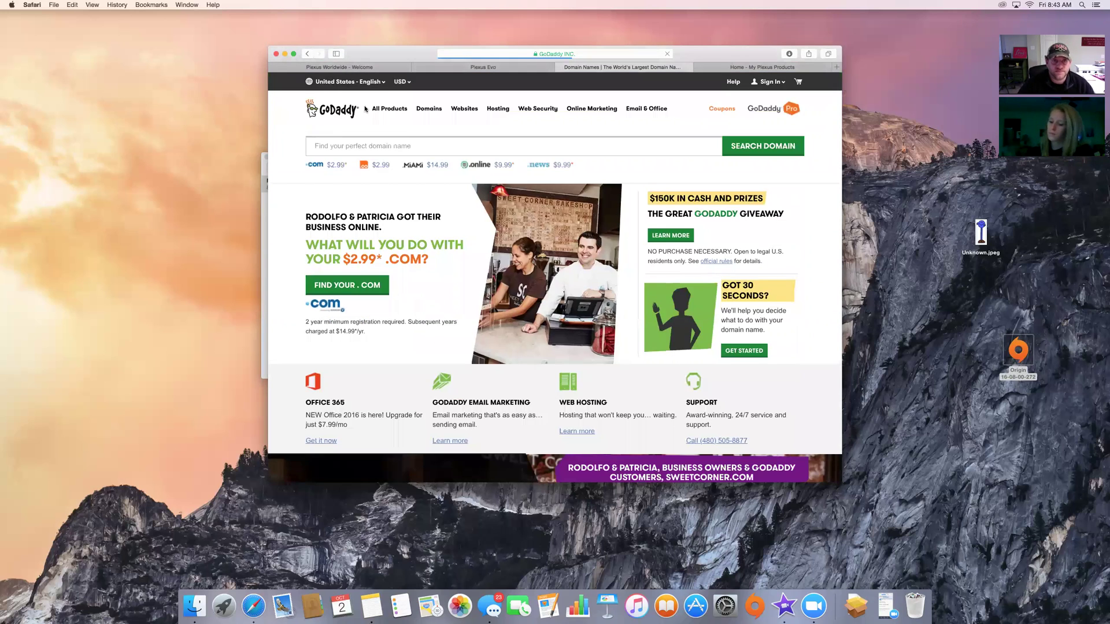
pyautogui.click(376, 141)
pyautogui.write('www.plexusbyterran')
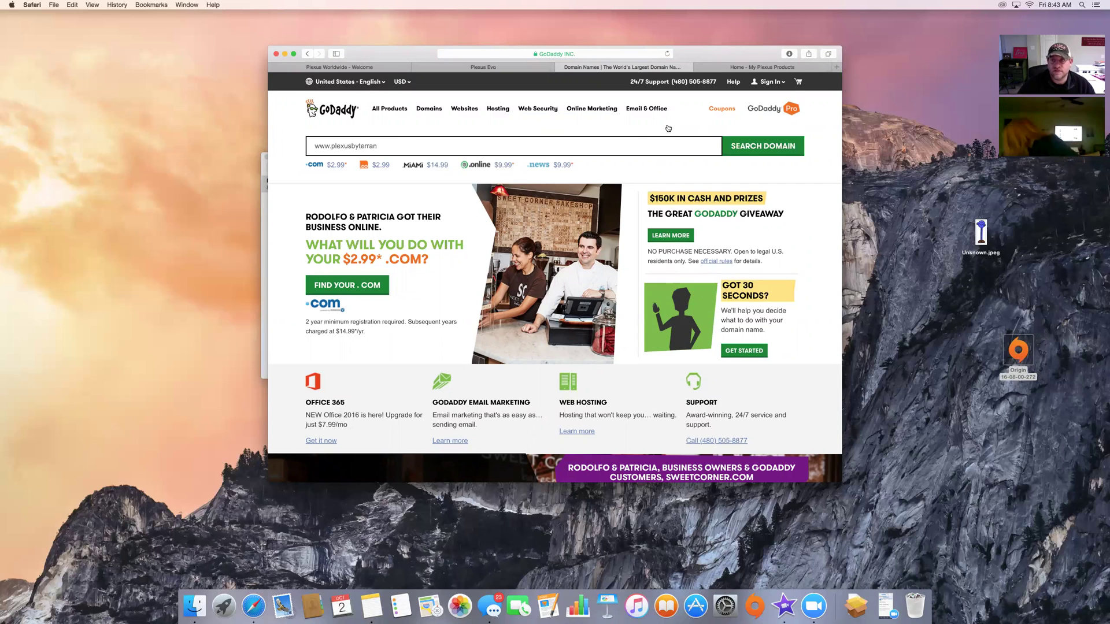
pyautogui.click(758, 147)
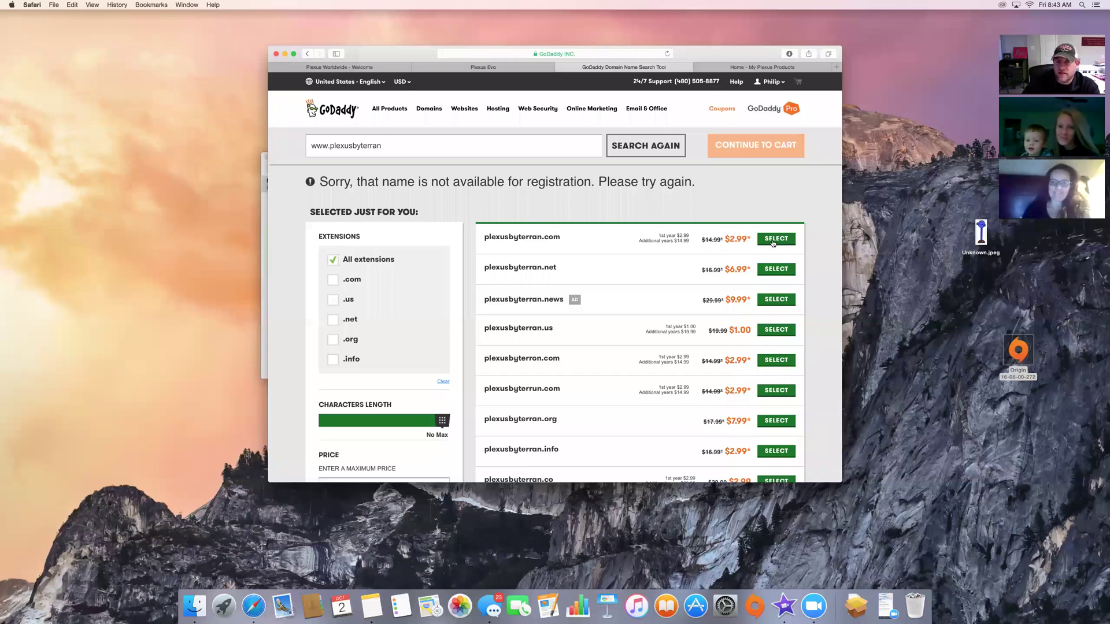
pyautogui.doubleClick(483, 241)
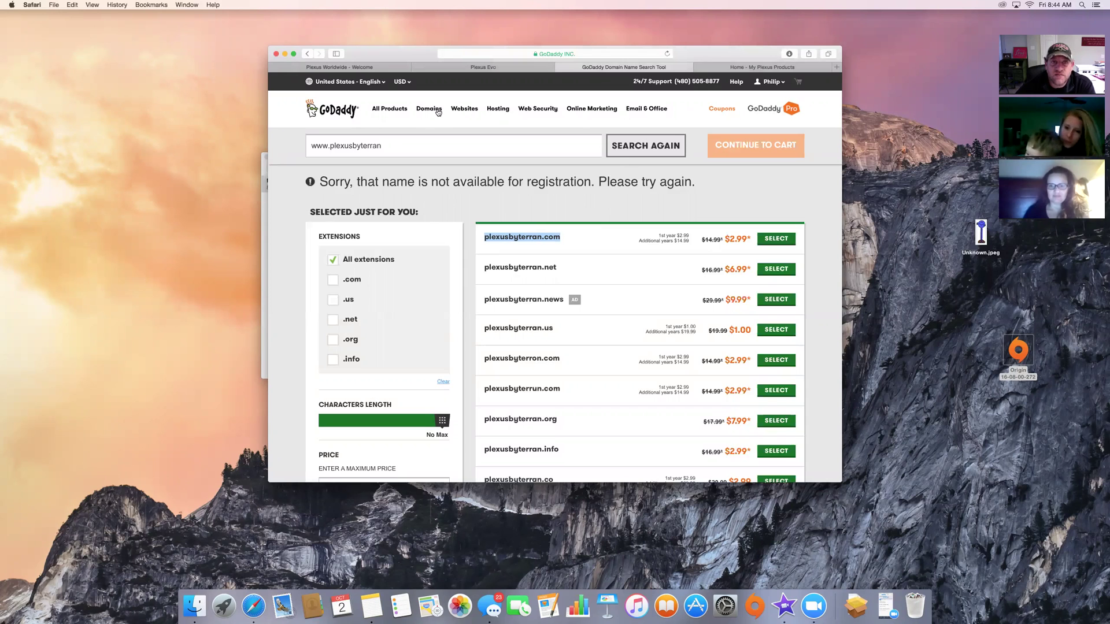
# - Open the GoDaddy account's managed domains list and the details of the account holder's own Plexus domain
pyautogui.moveTo(430, 112)
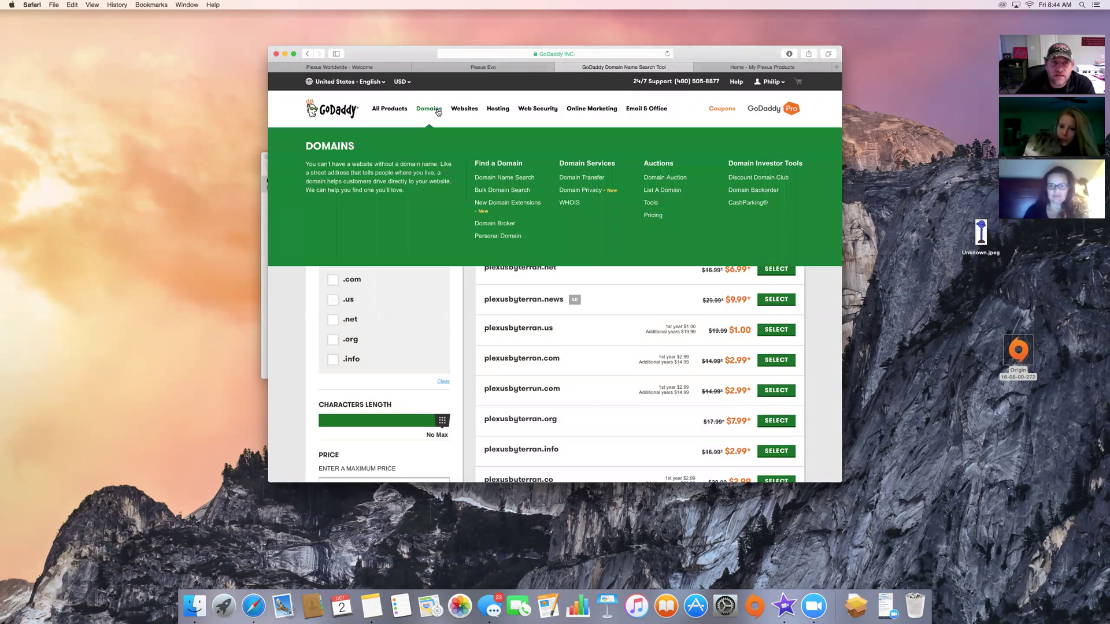
pyautogui.click(587, 165)
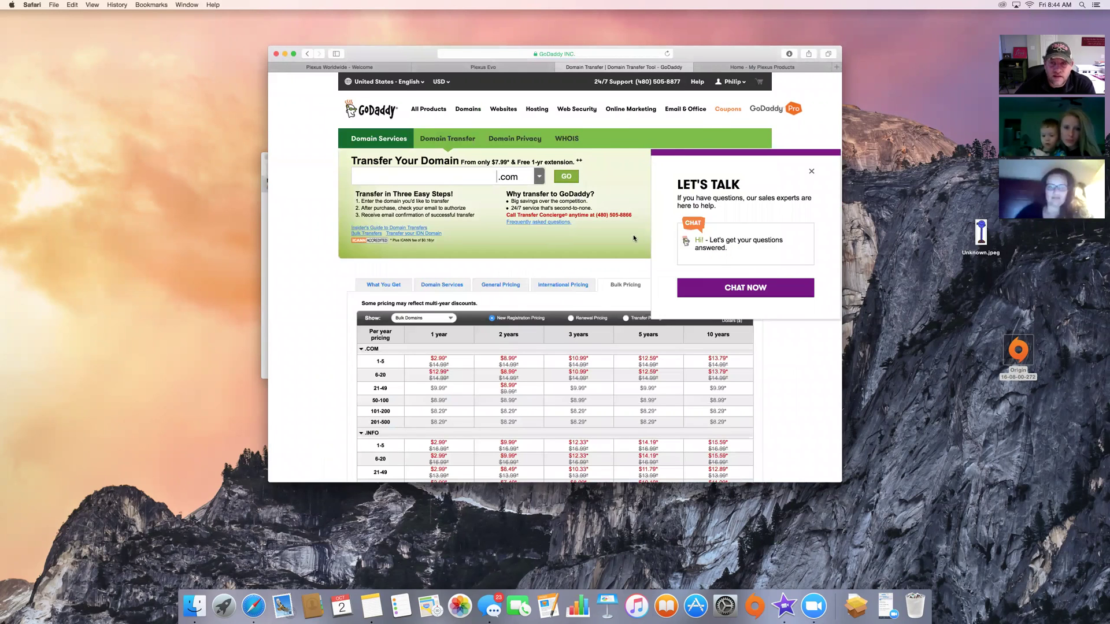
pyautogui.click(733, 82)
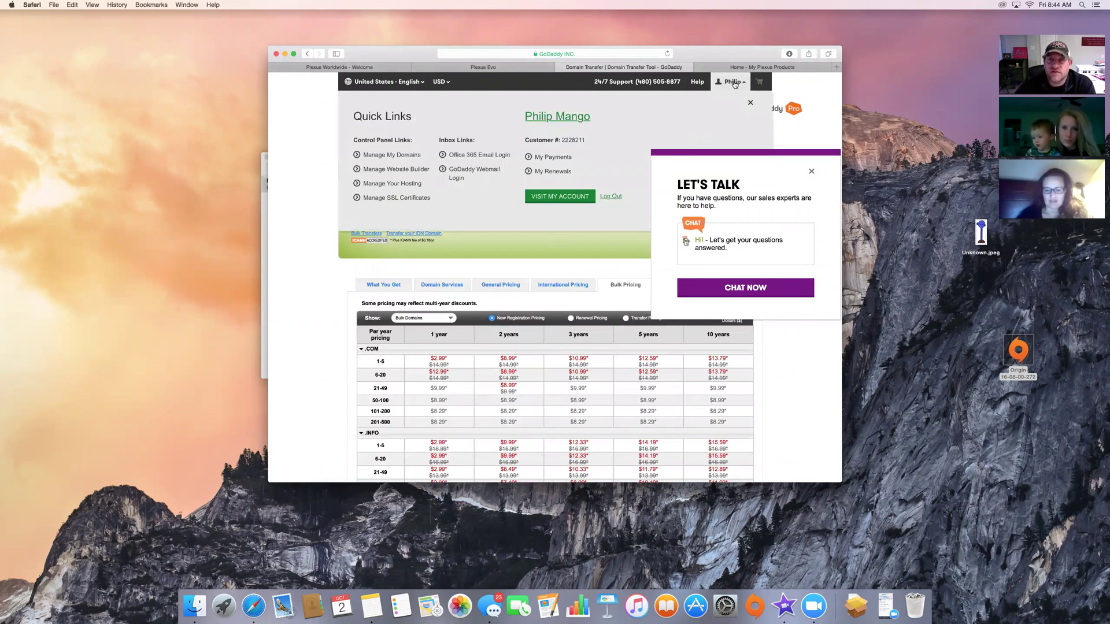
pyautogui.click(403, 156)
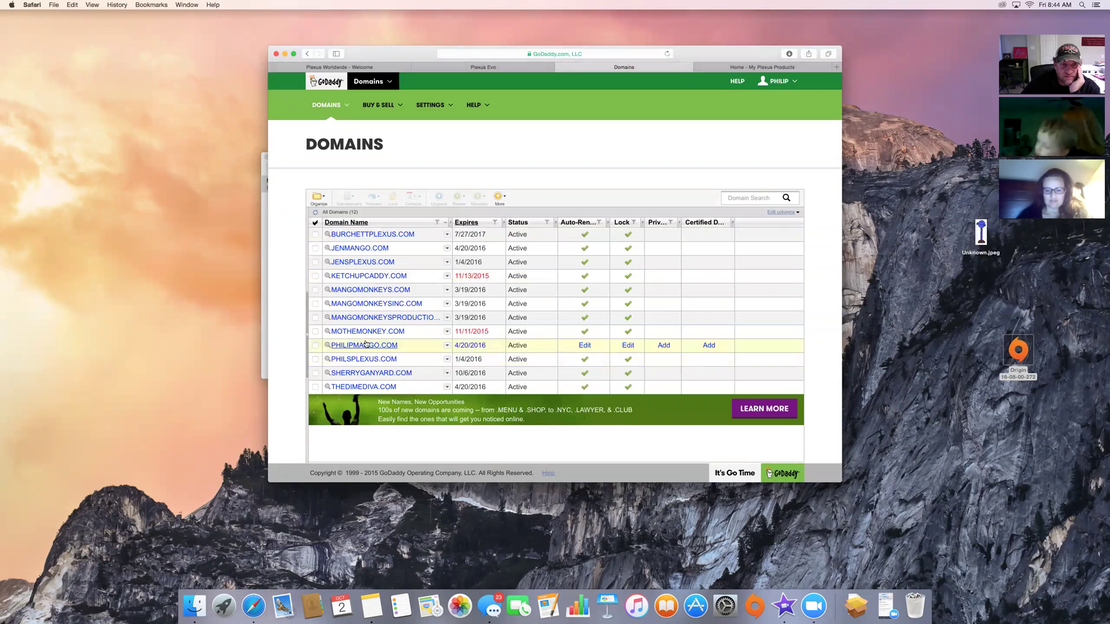
pyautogui.click(358, 360)
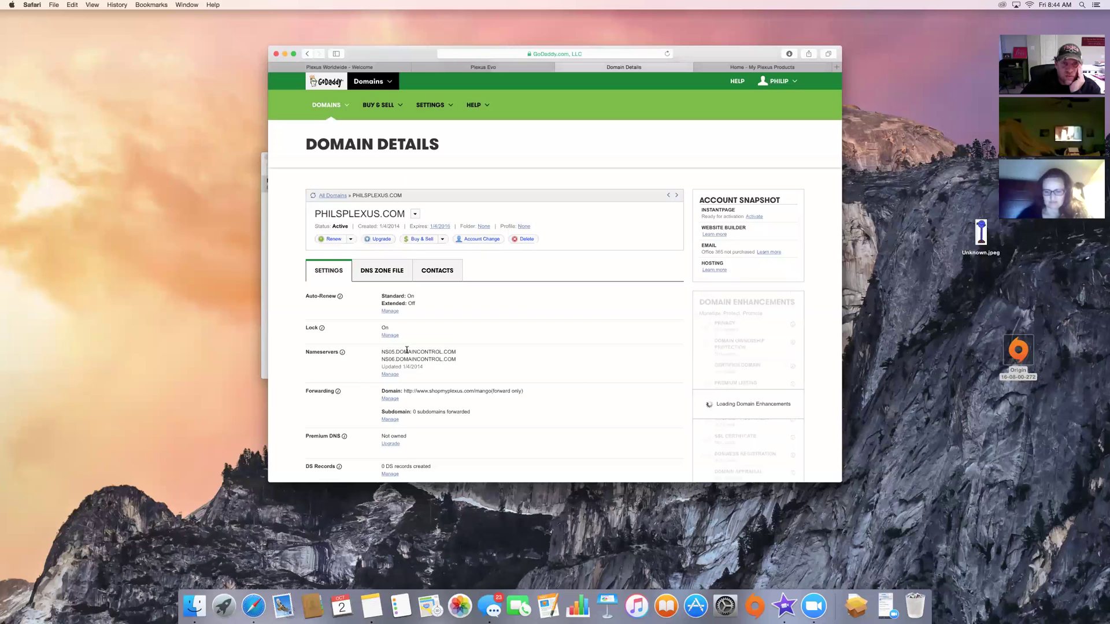
pyautogui.click(388, 400)
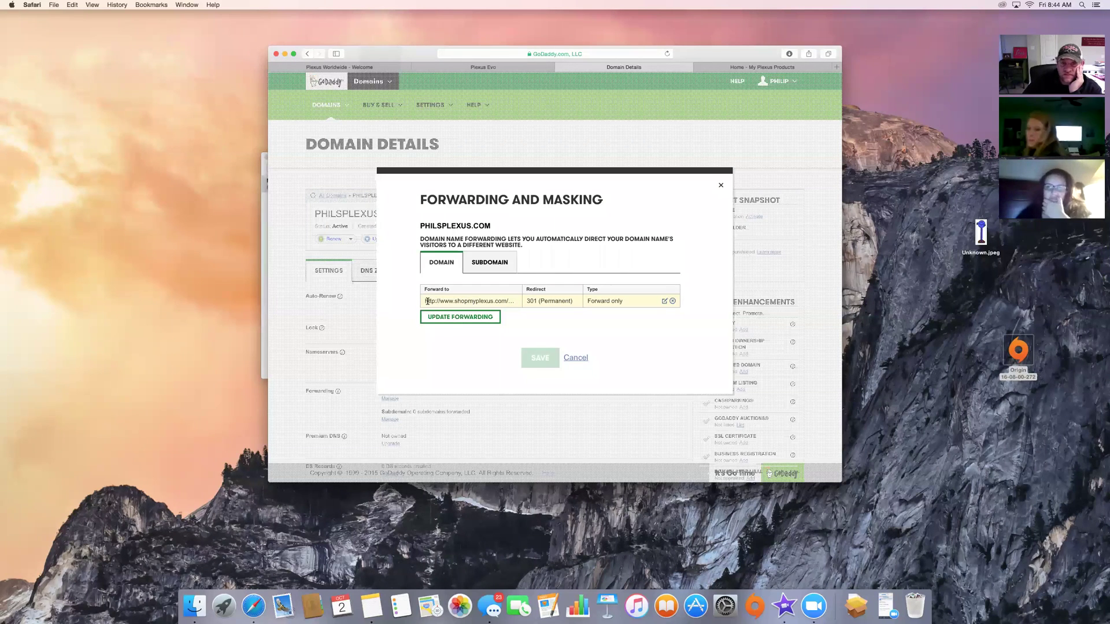
pyautogui.moveTo(427, 301); pyautogui.dragTo(528, 300)
pyautogui.click(511, 304)
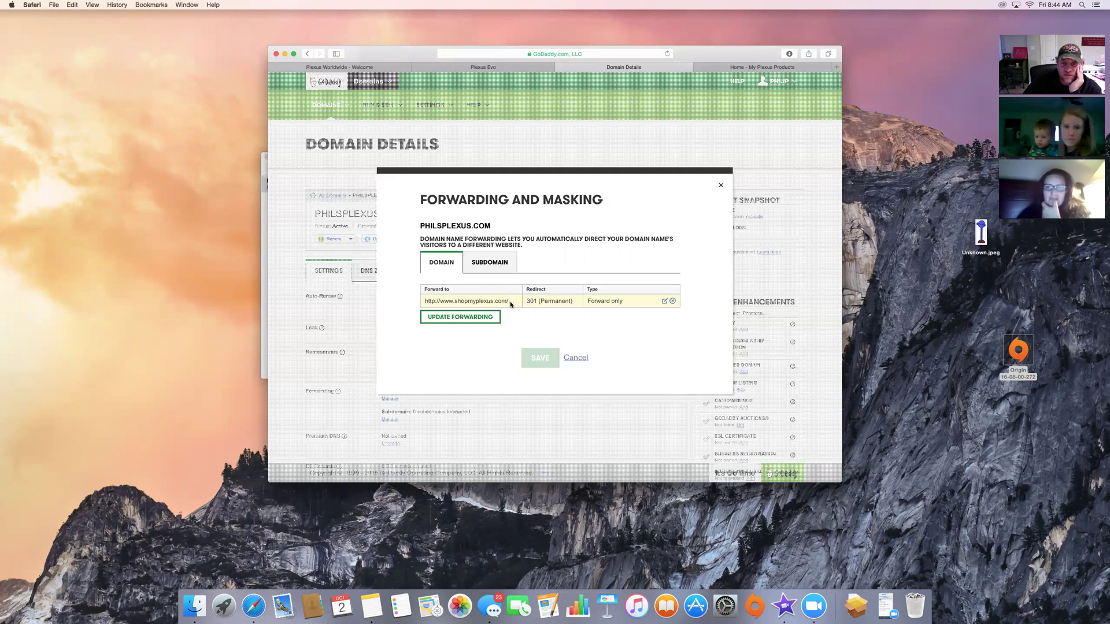
pyautogui.click(721, 186)
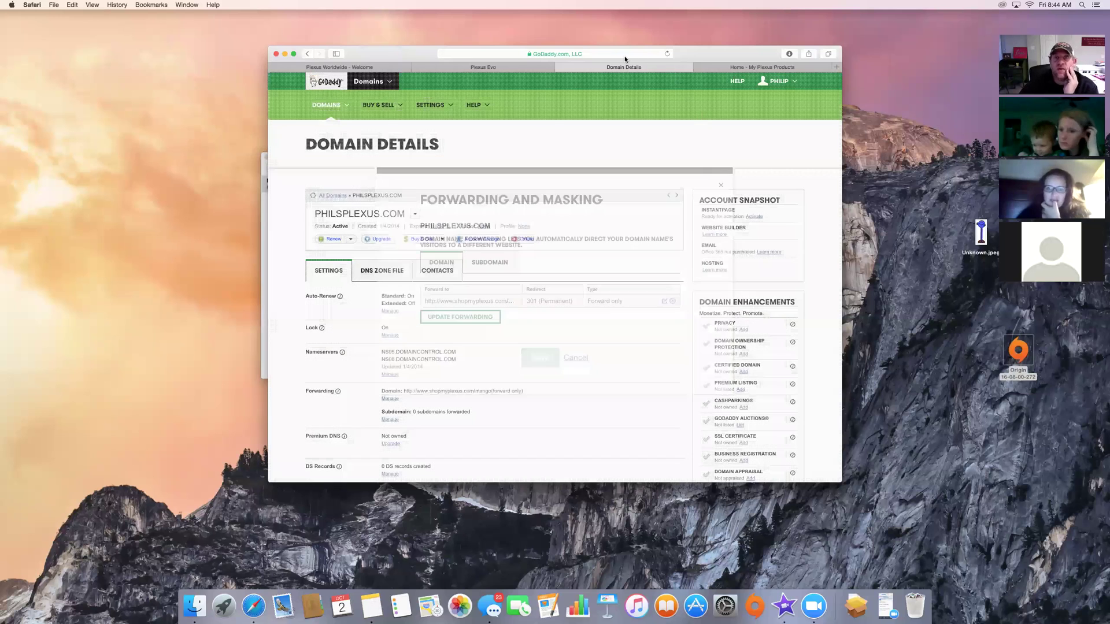
# - Try to open the account holder's own Plexus domain in place of the back office shopping cart
pyautogui.click(531, 67)
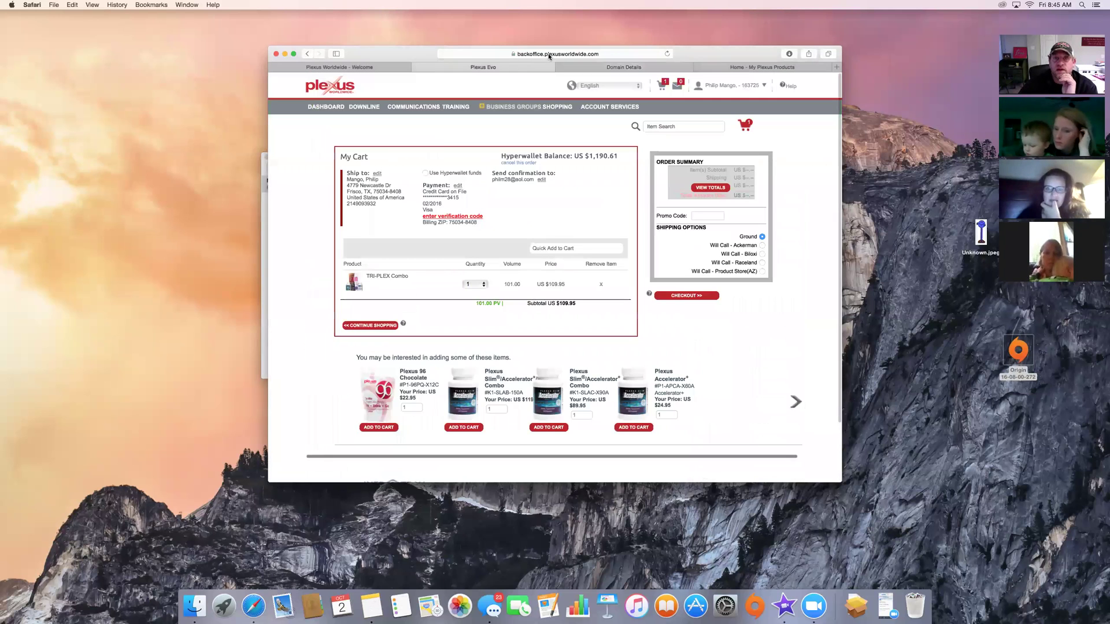
pyautogui.click(561, 55)
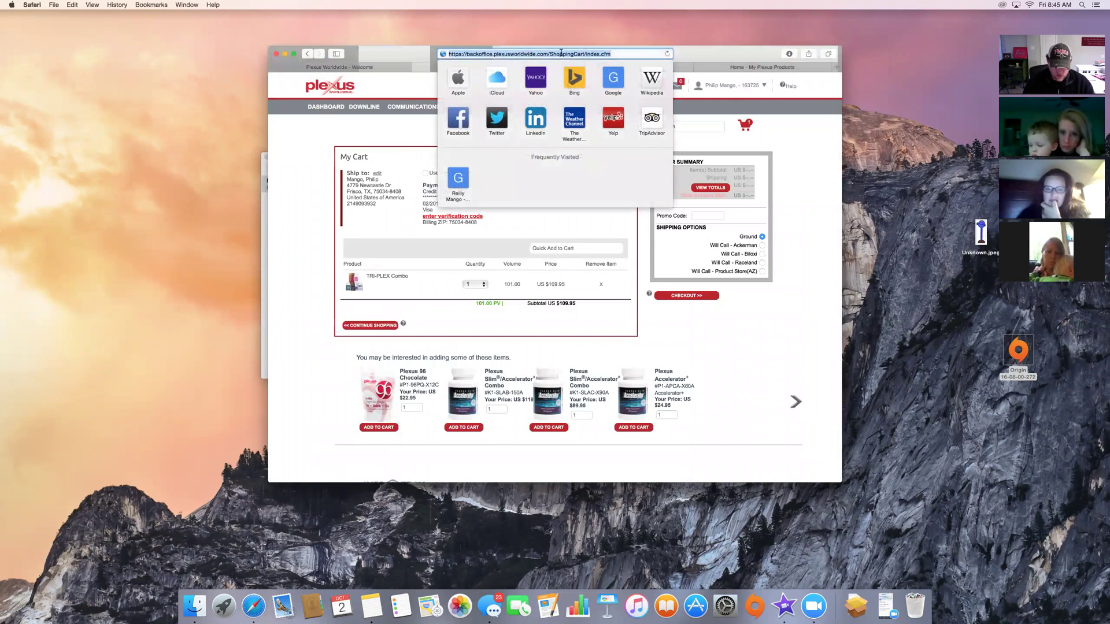
pyautogui.write('www.ph')
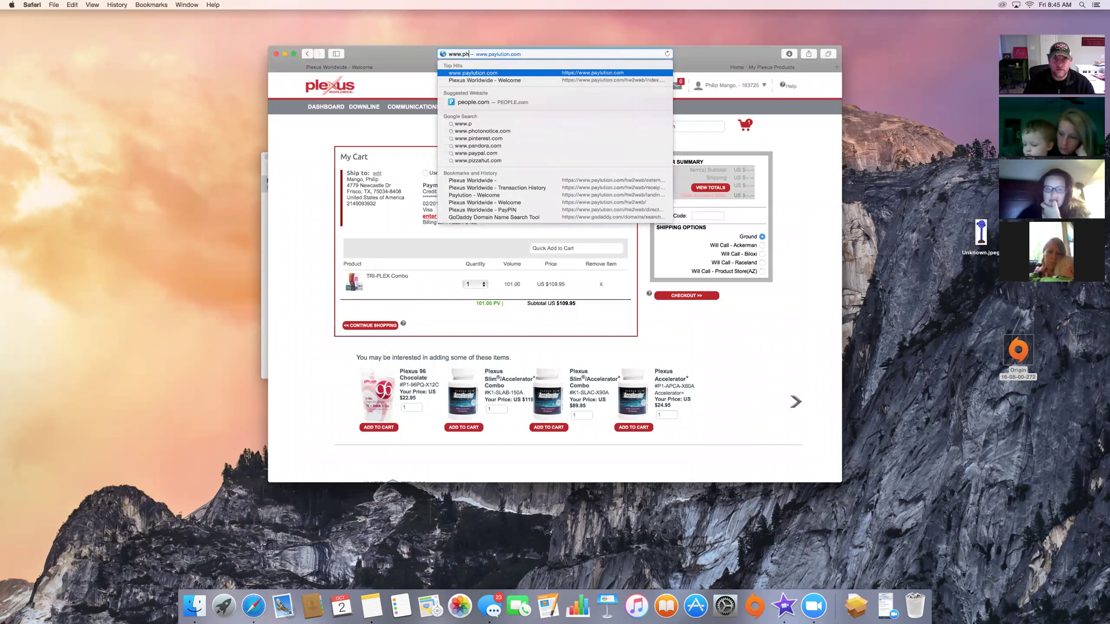
pyautogui.write('ilsplexus.com')
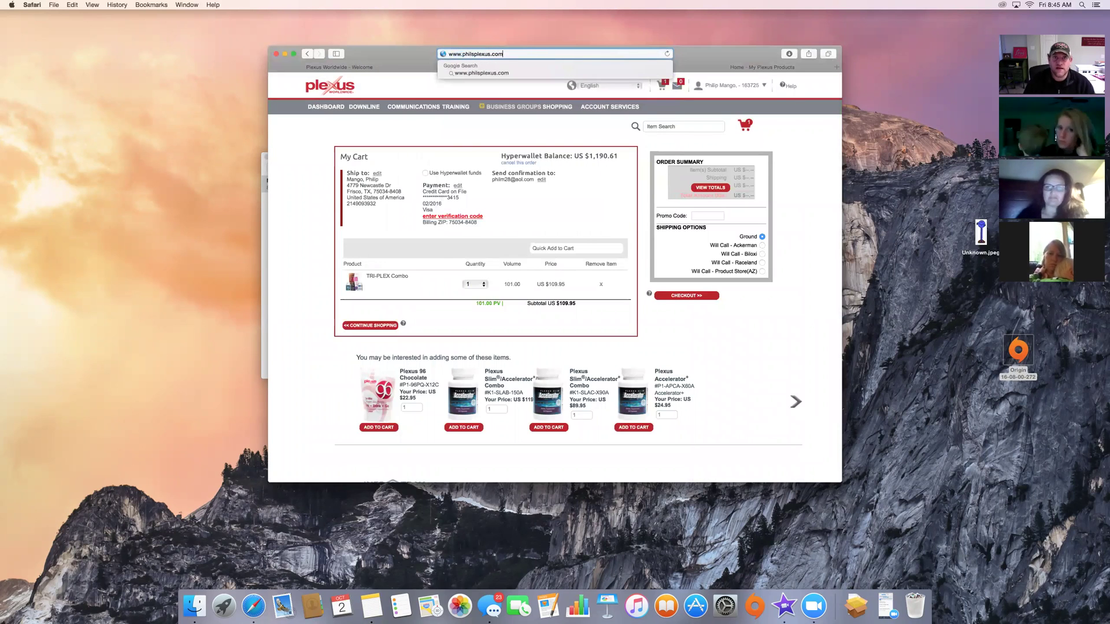
pyautogui.press('Return')
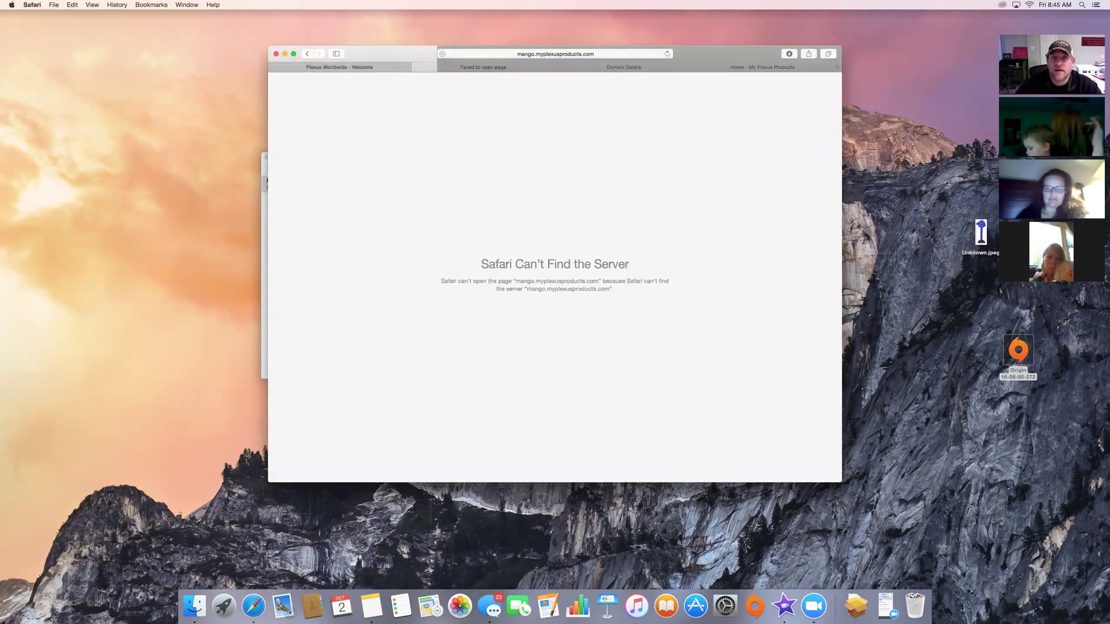
# - Compare the GoDaddy domain details with the ambassador's open Plexus page and return to the domain details
pyautogui.click(624, 67)
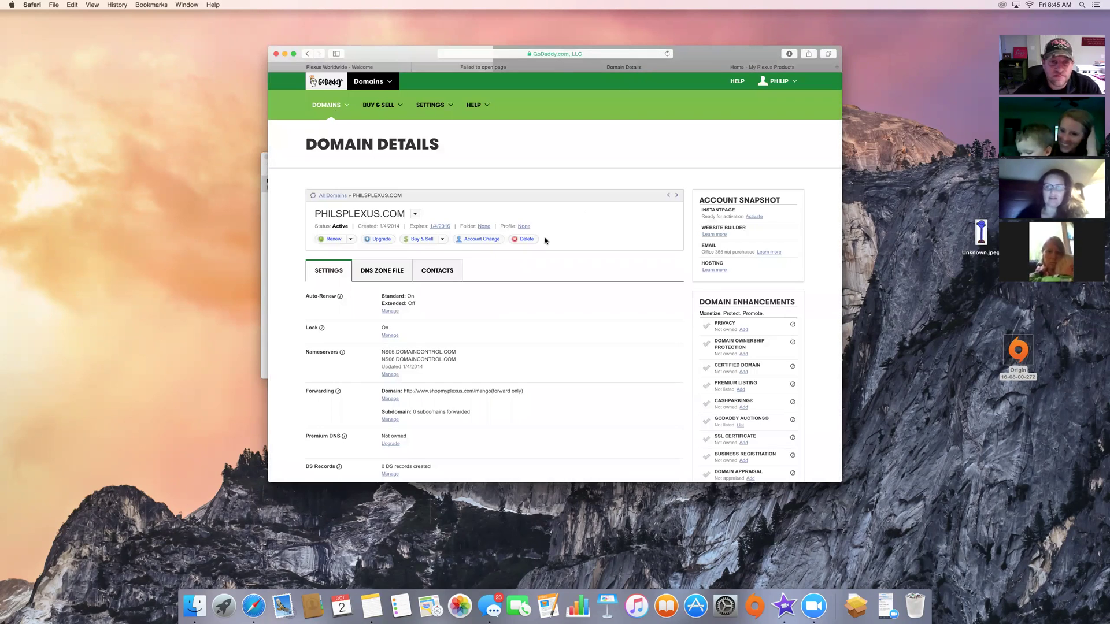
pyautogui.click(766, 67)
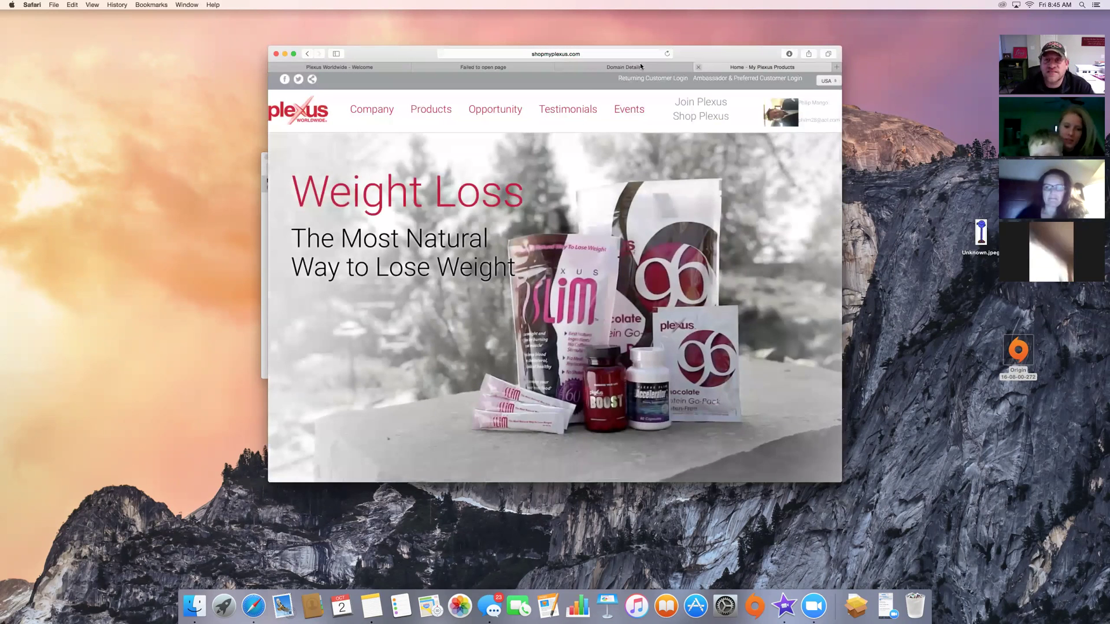
pyautogui.click(624, 67)
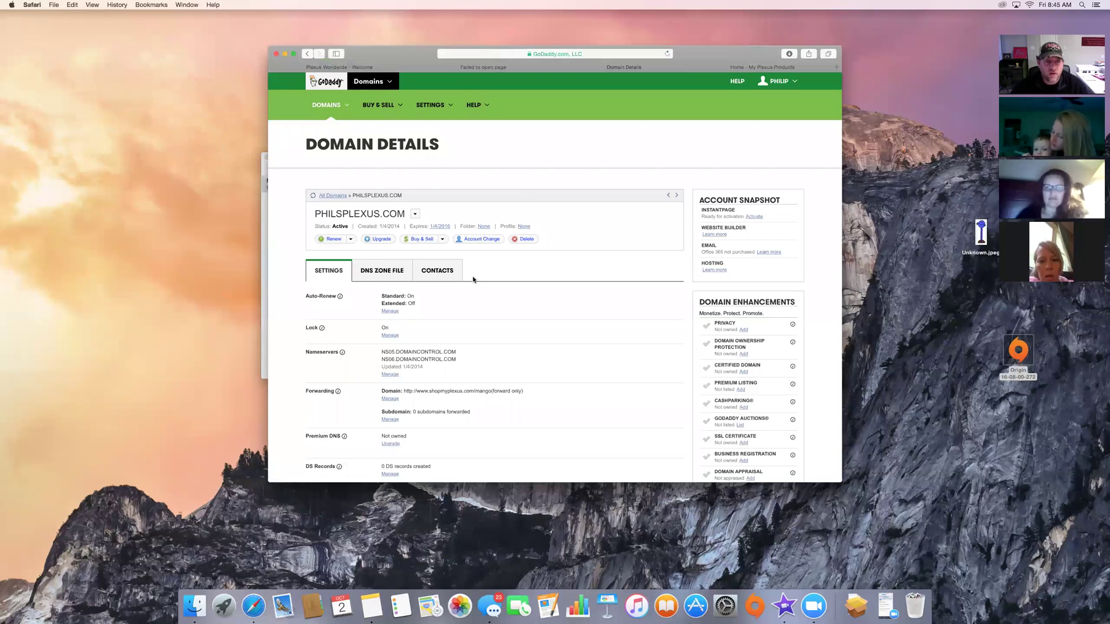
# - Reopen the domain's forwarding and masking settings, highlight the forwarding address and open the forwarding entry for editing
pyautogui.click(390, 399)
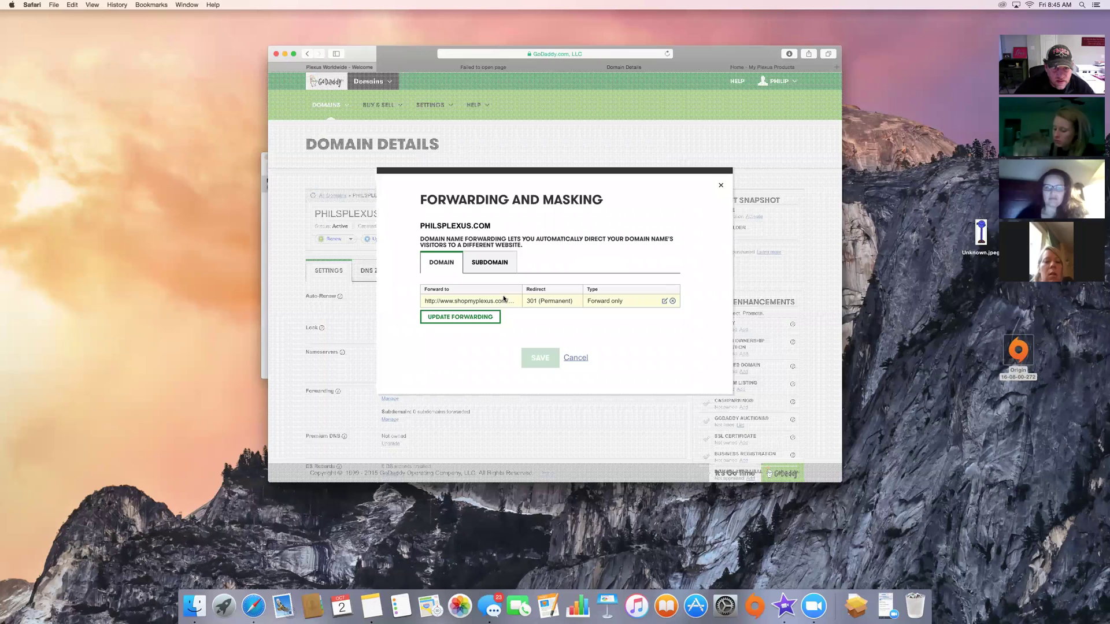
pyautogui.moveTo(440, 301); pyautogui.dragTo(553, 299)
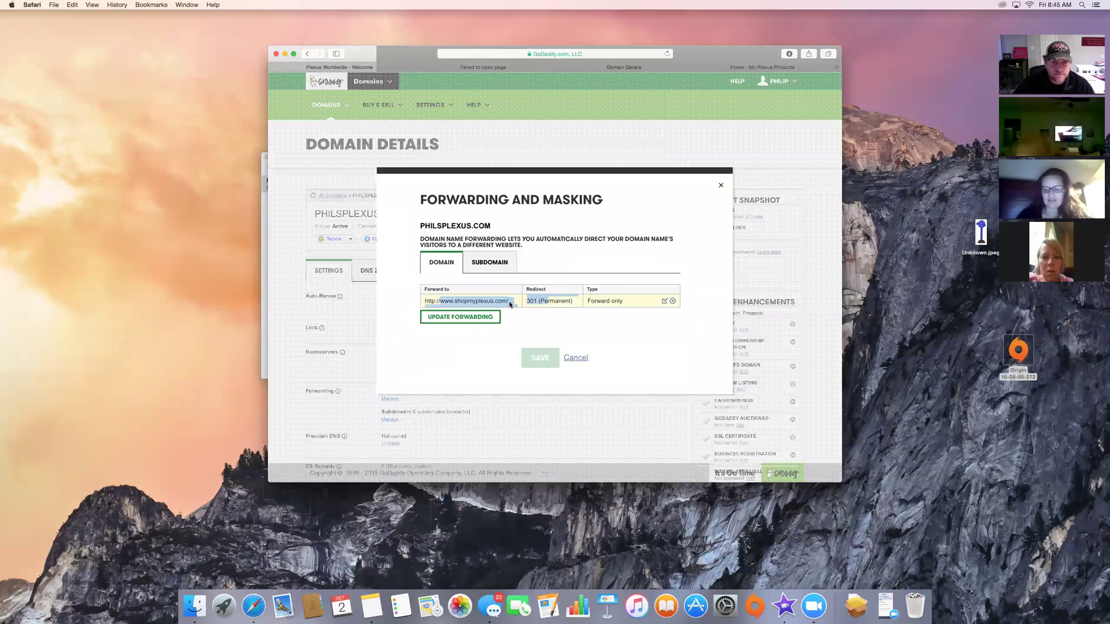
pyautogui.click(446, 301)
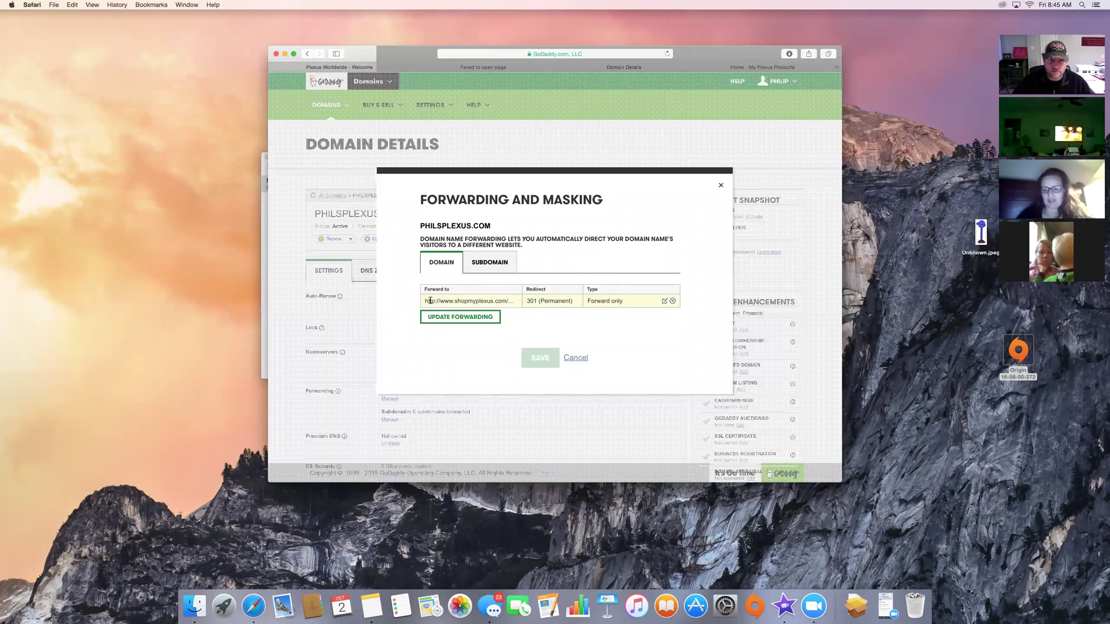
pyautogui.moveTo(424, 300); pyautogui.dragTo(569, 299)
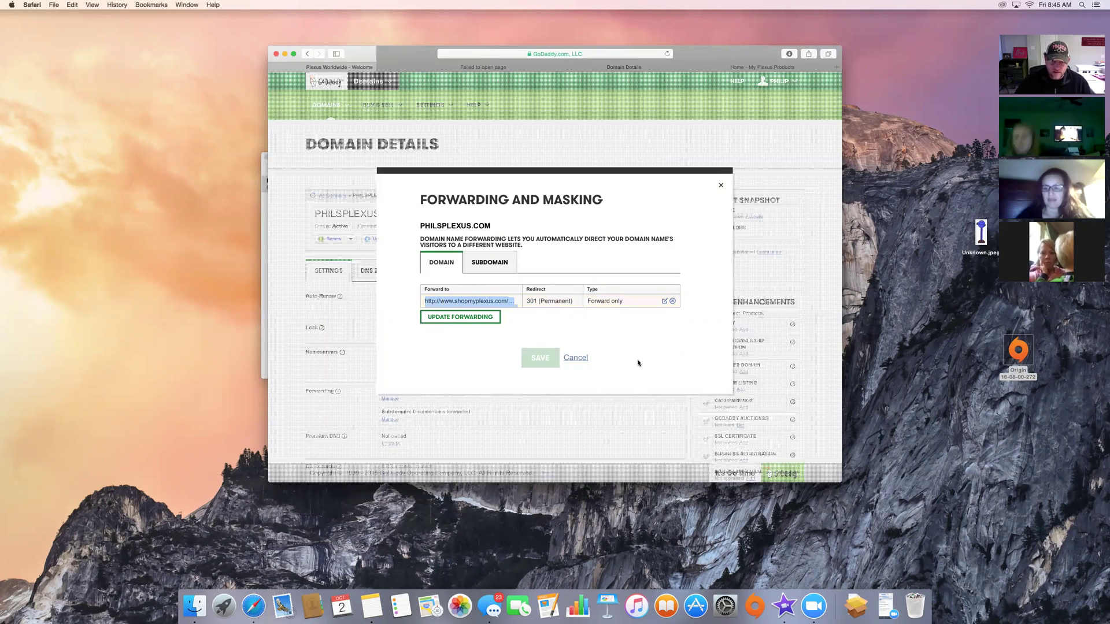
pyautogui.click(465, 320)
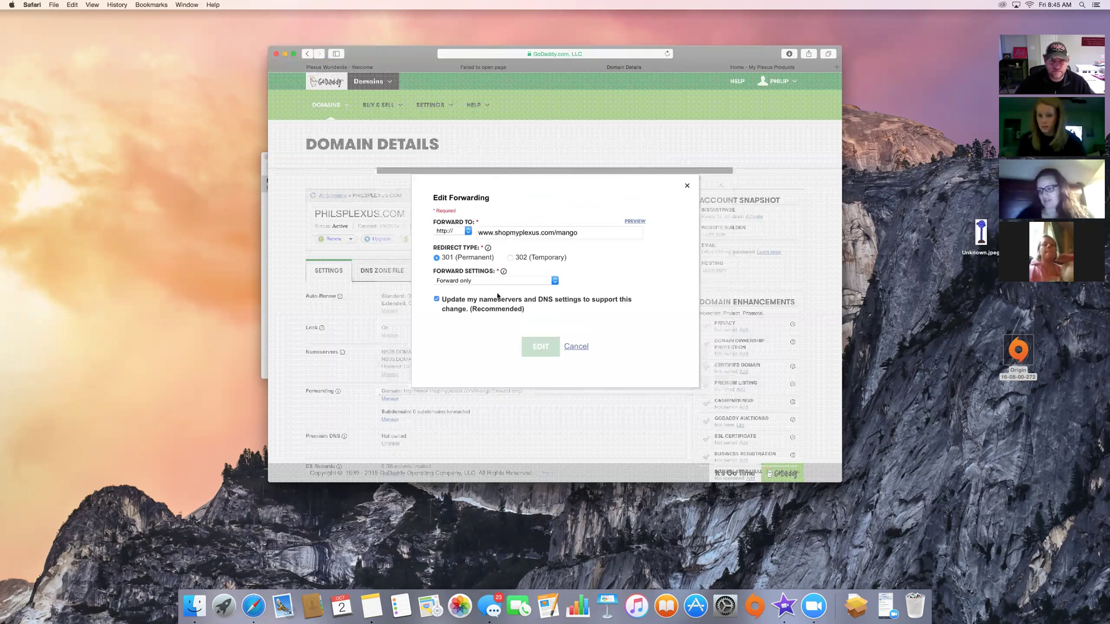
# - Examine the destination address in the open forwarding entry and close the entry without changing it
pyautogui.click(589, 230)
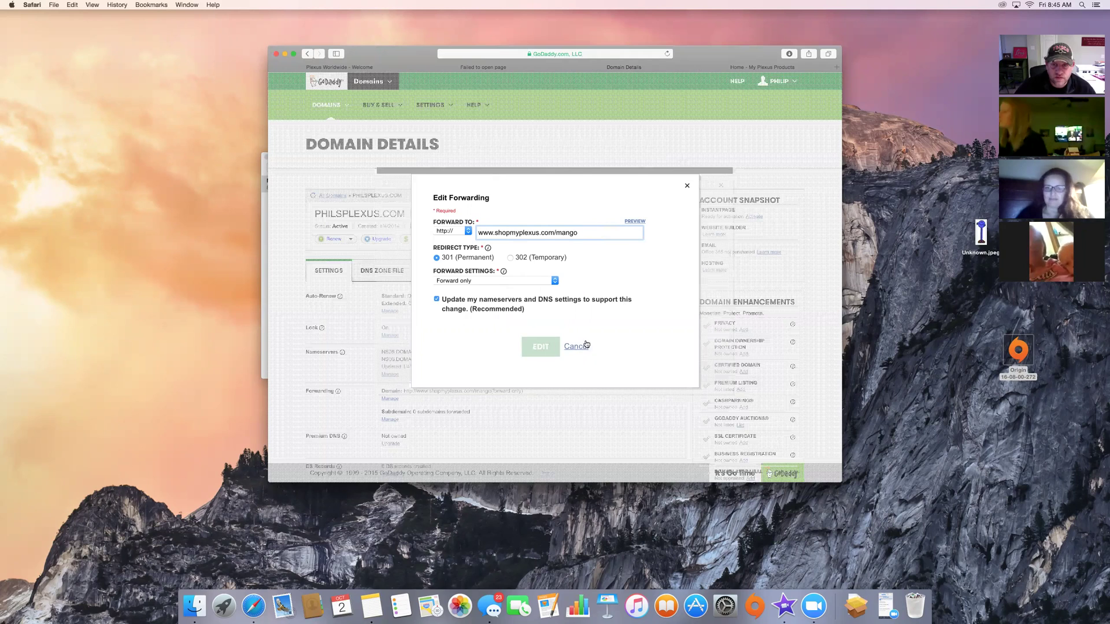
pyautogui.click(531, 349)
pyautogui.click(593, 233)
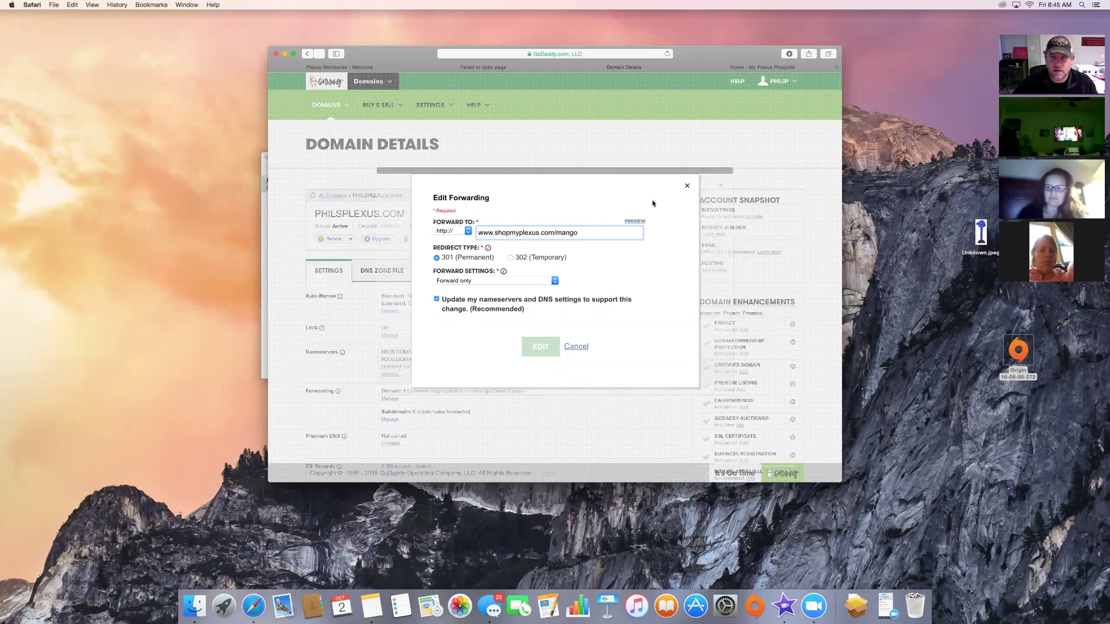
pyautogui.click(687, 185)
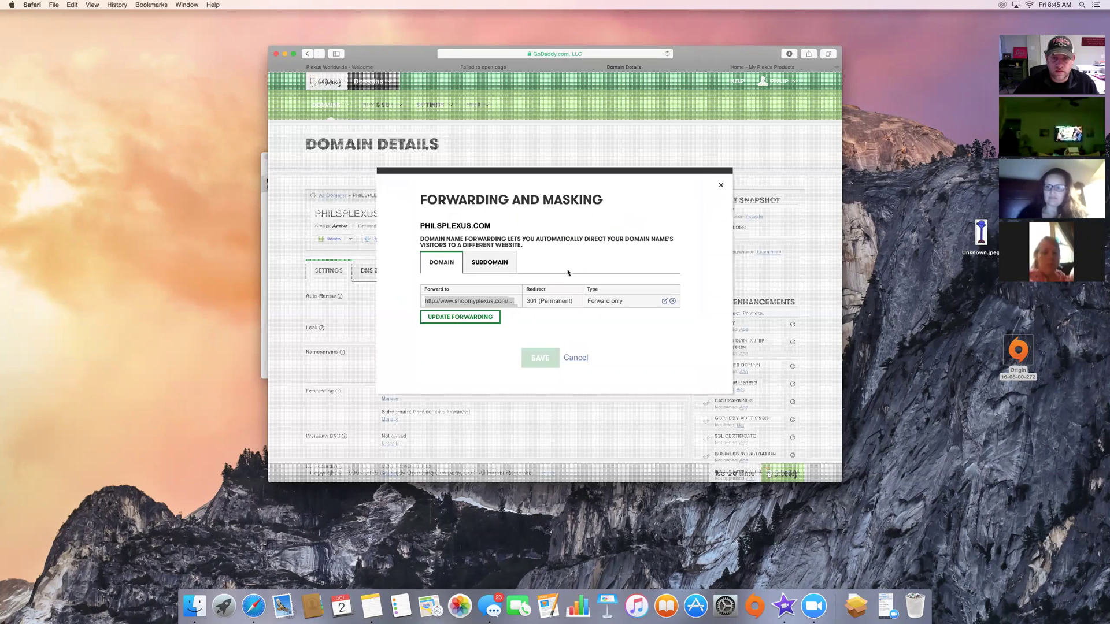
# - Reopen the domain's forwarding entry, preview its destination page, and close the preview and the forwarding settings without saving
pyautogui.click(463, 318)
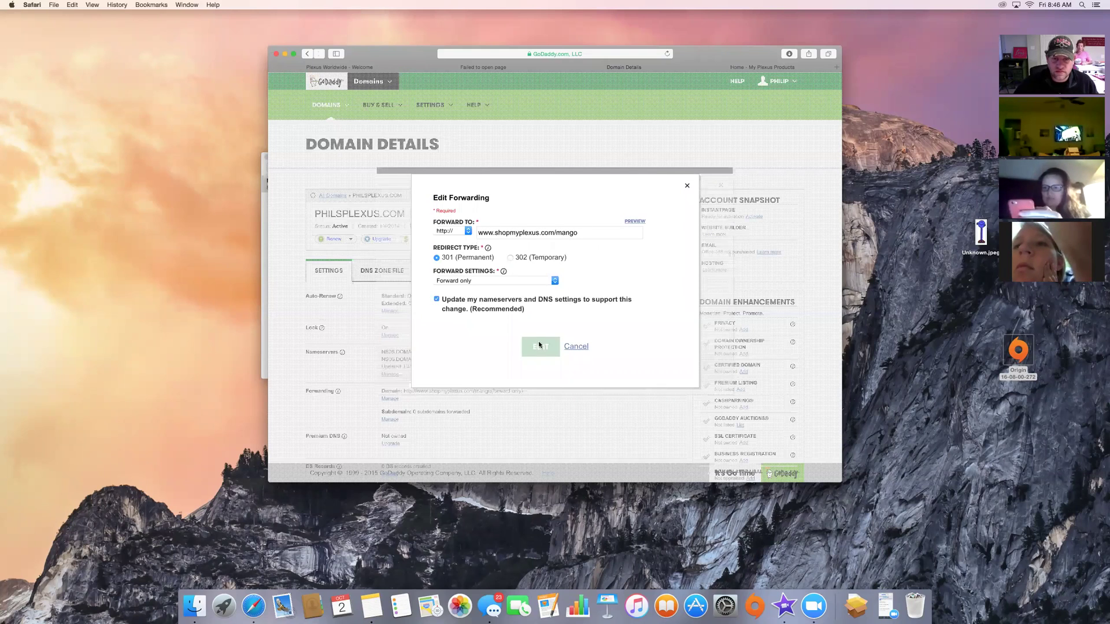
pyautogui.click(507, 233)
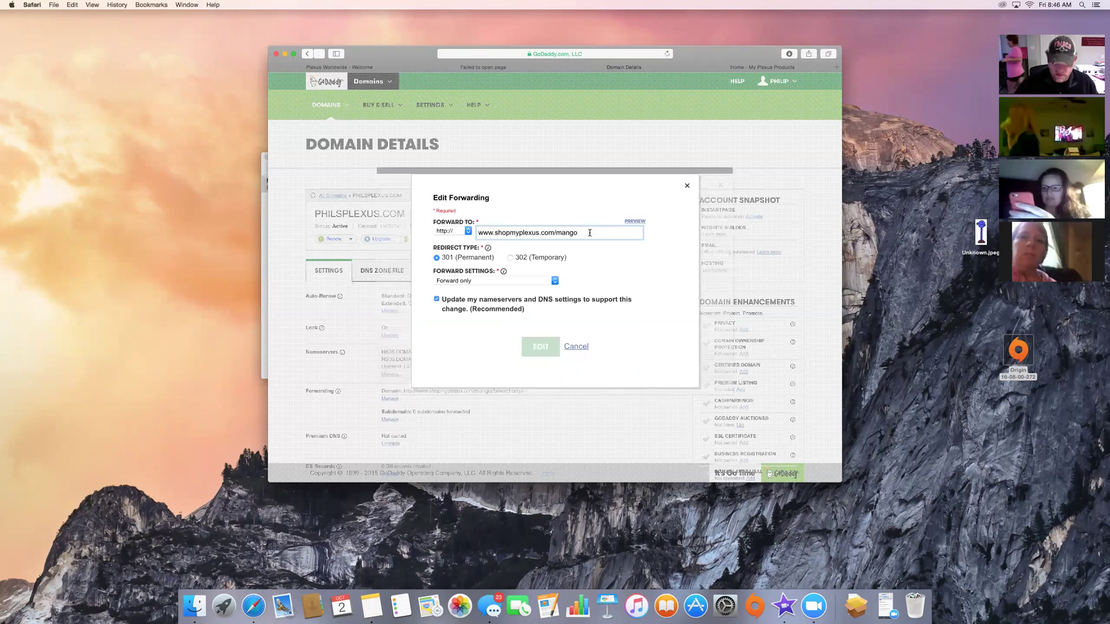
pyautogui.click(630, 221)
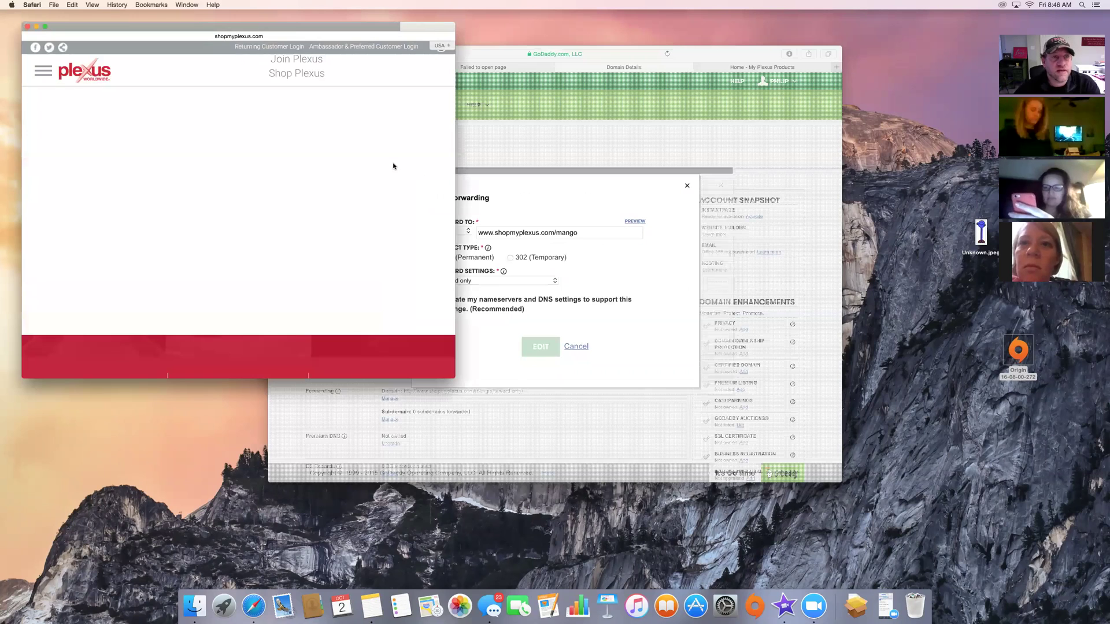
pyautogui.click(26, 27)
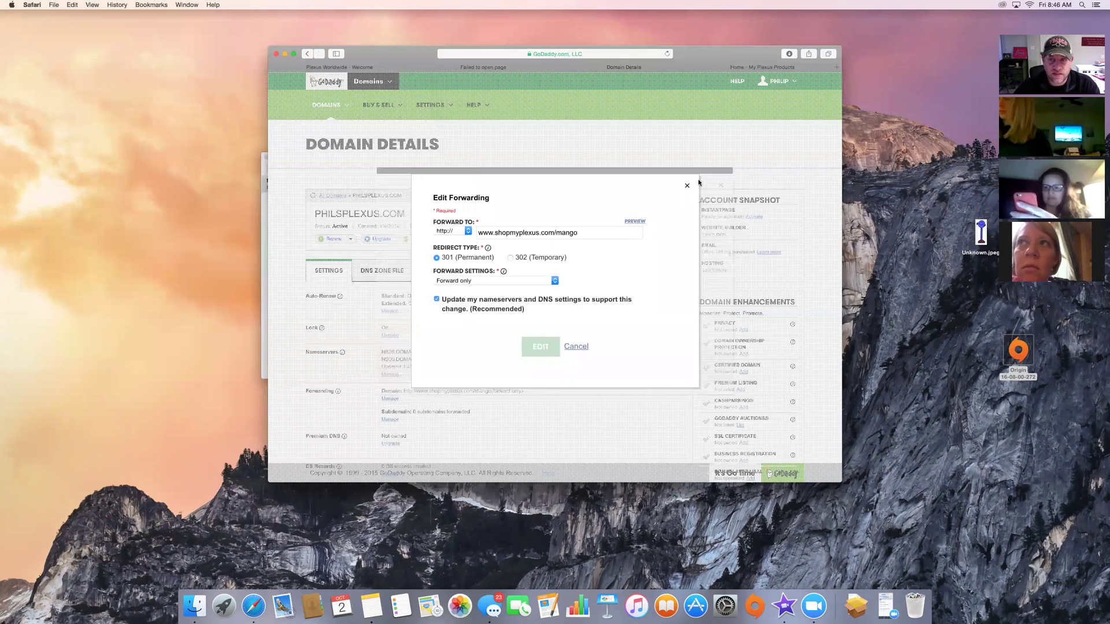
pyautogui.click(577, 346)
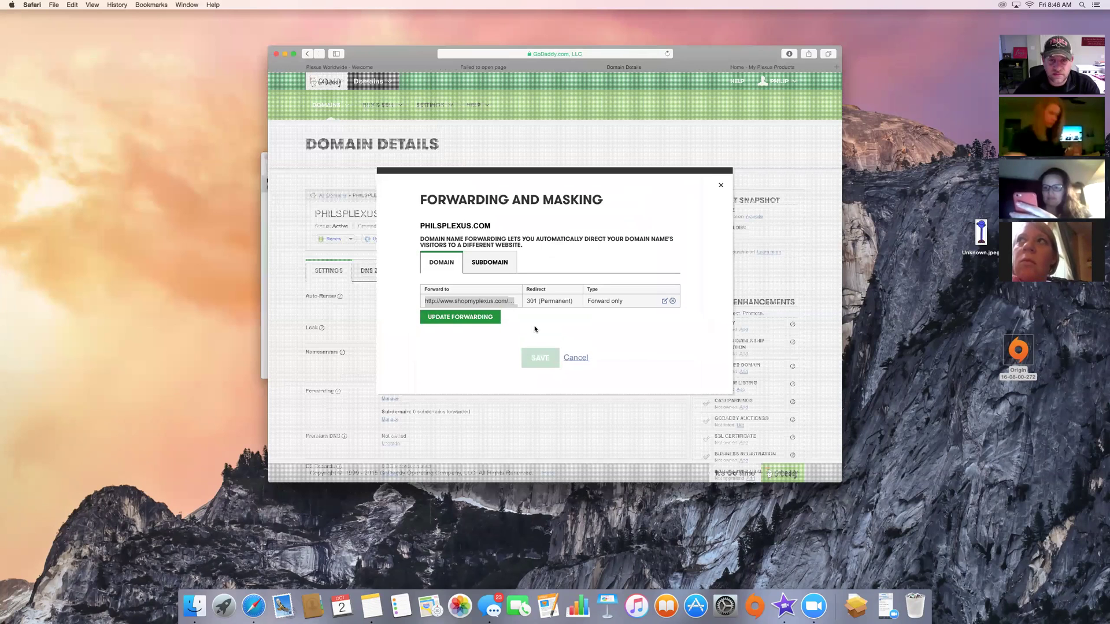
pyautogui.click(578, 360)
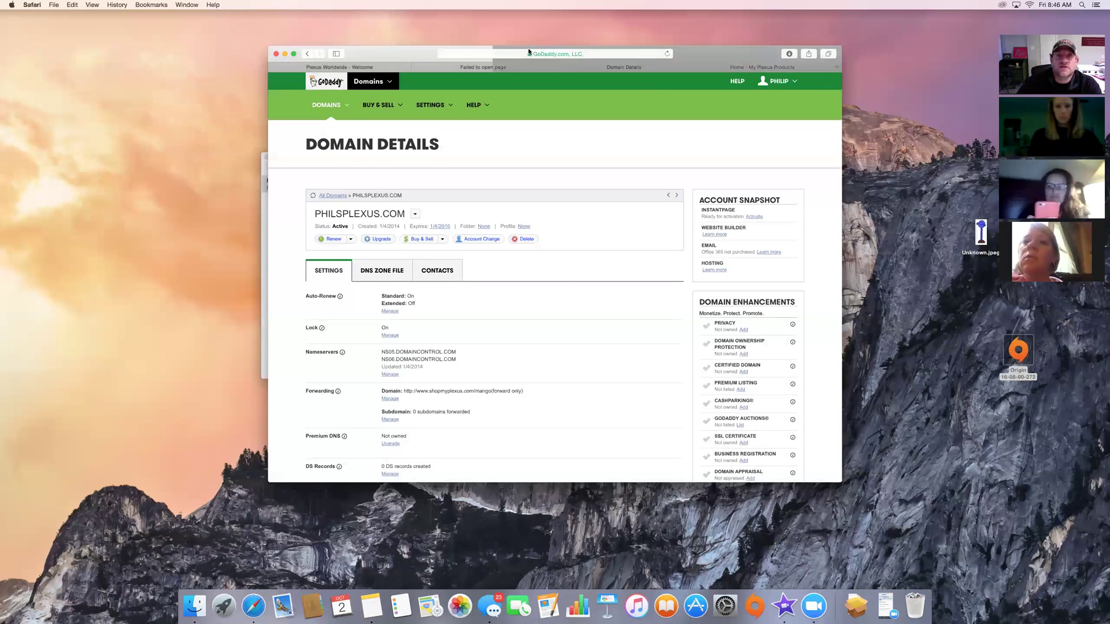
# - Load the account holder's own Plexus domain, with the www prefix, in place of the page that failed to open
pyautogui.click(511, 64)
pyautogui.click(555, 53)
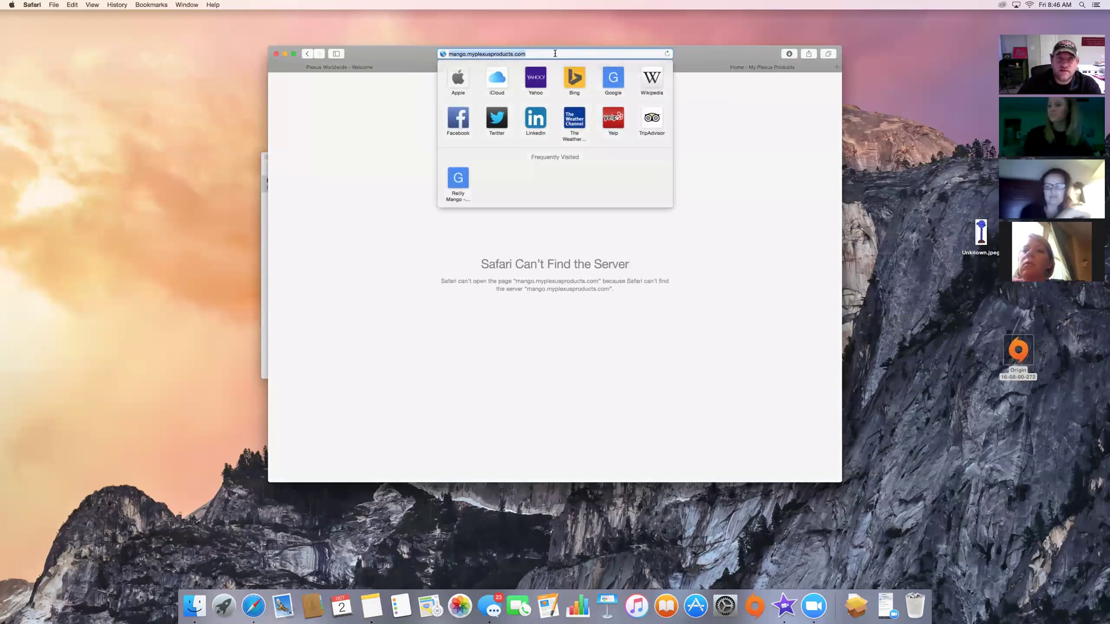
pyautogui.write('www.')
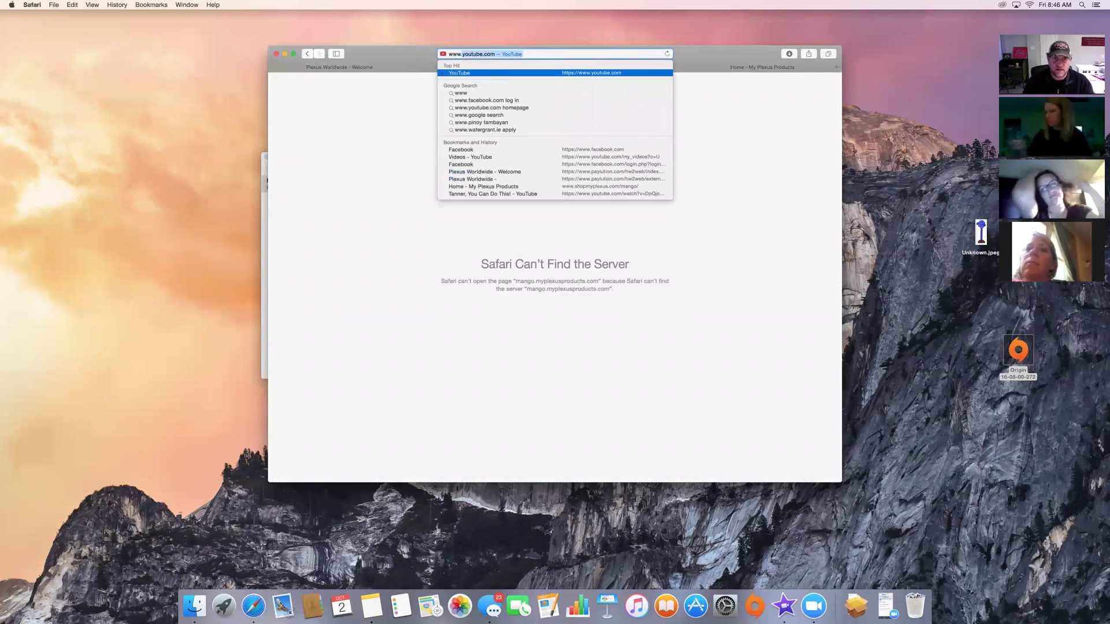
pyautogui.write('philsple')
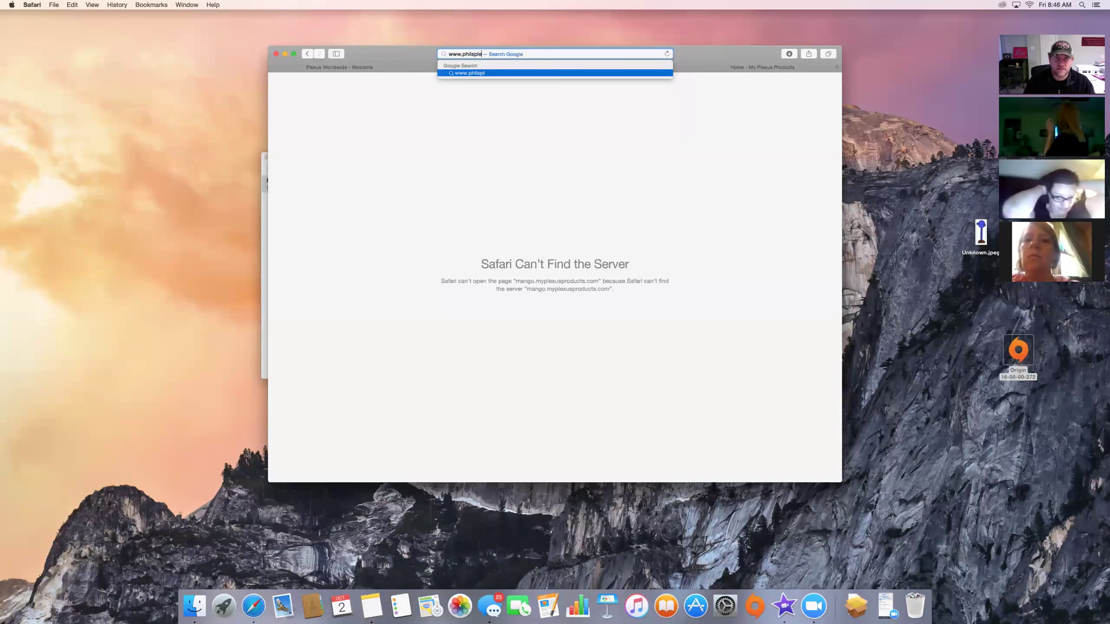
pyautogui.write('xus.c0o')
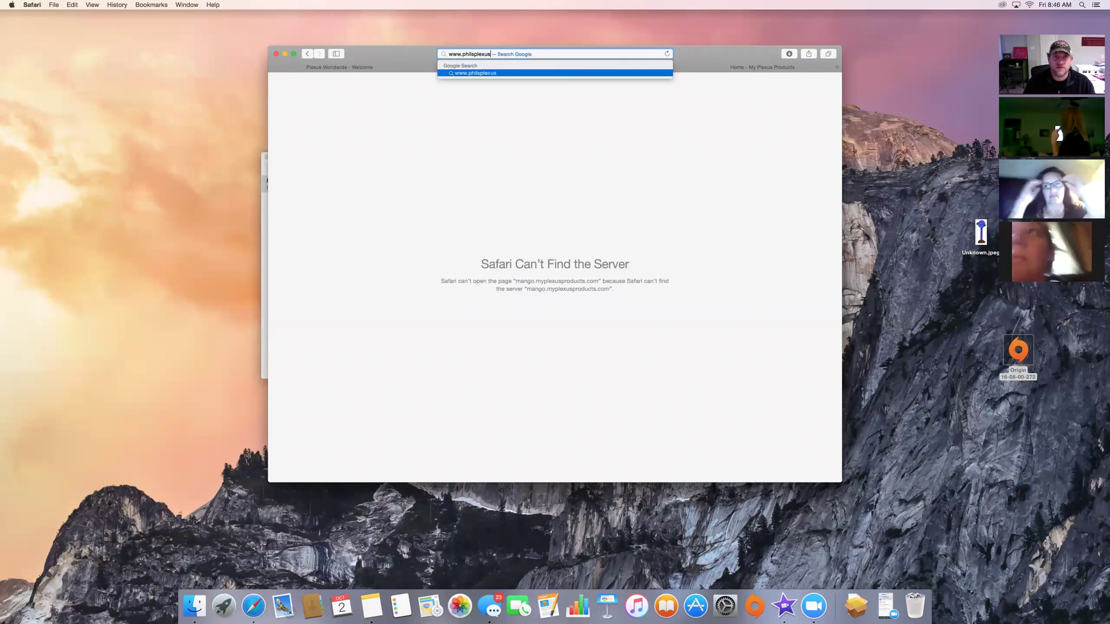
pyautogui.press('BackSpace')
pyautogui.press('BackSpace')
pyautogui.write('o')
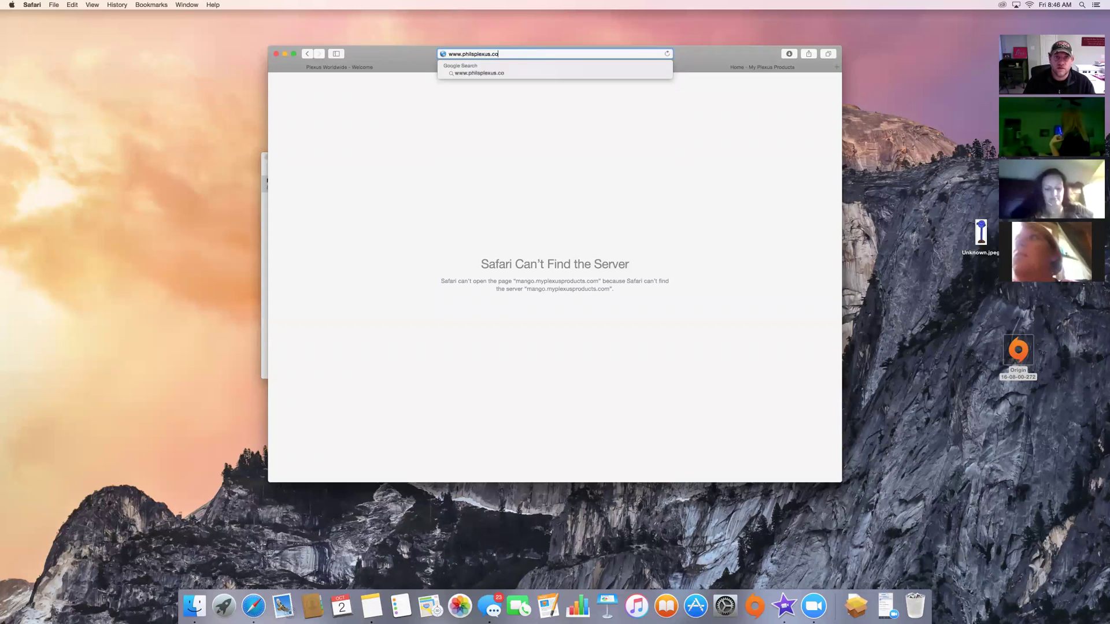
pyautogui.press('Return')
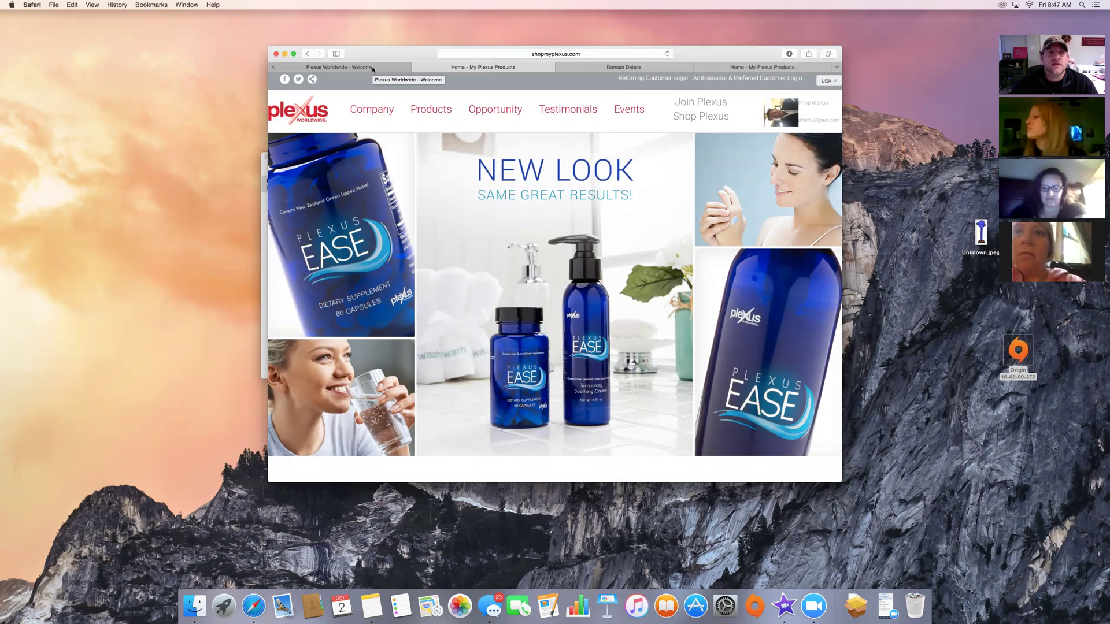
# - Check the Paylution funds page, return to the personal Plexus page and inspect its full web address
pyautogui.click(372, 68)
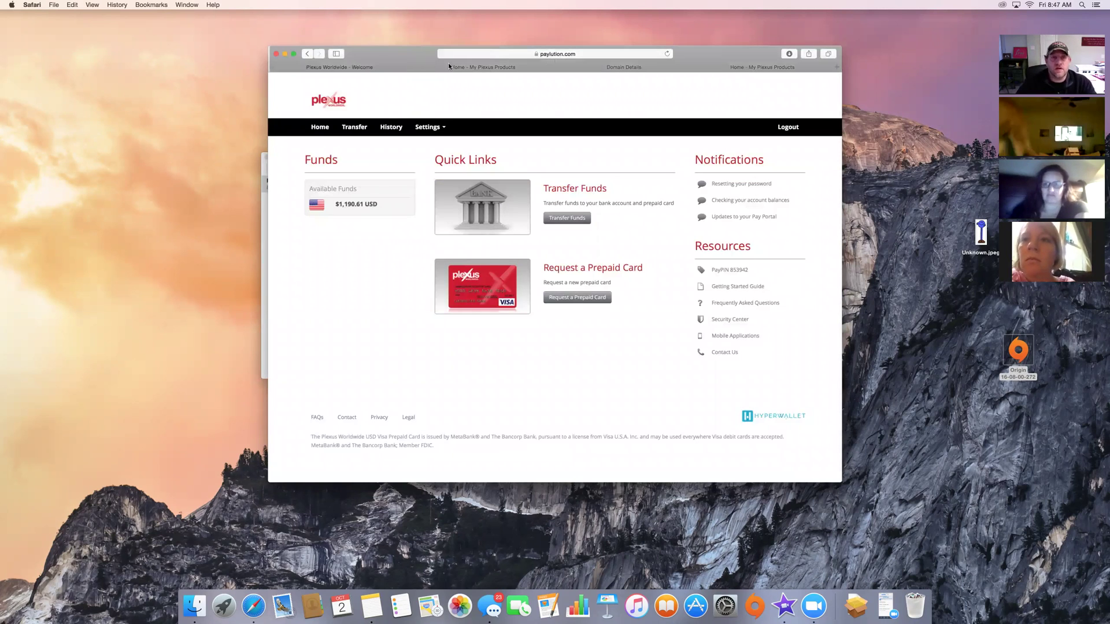
pyautogui.click(450, 66)
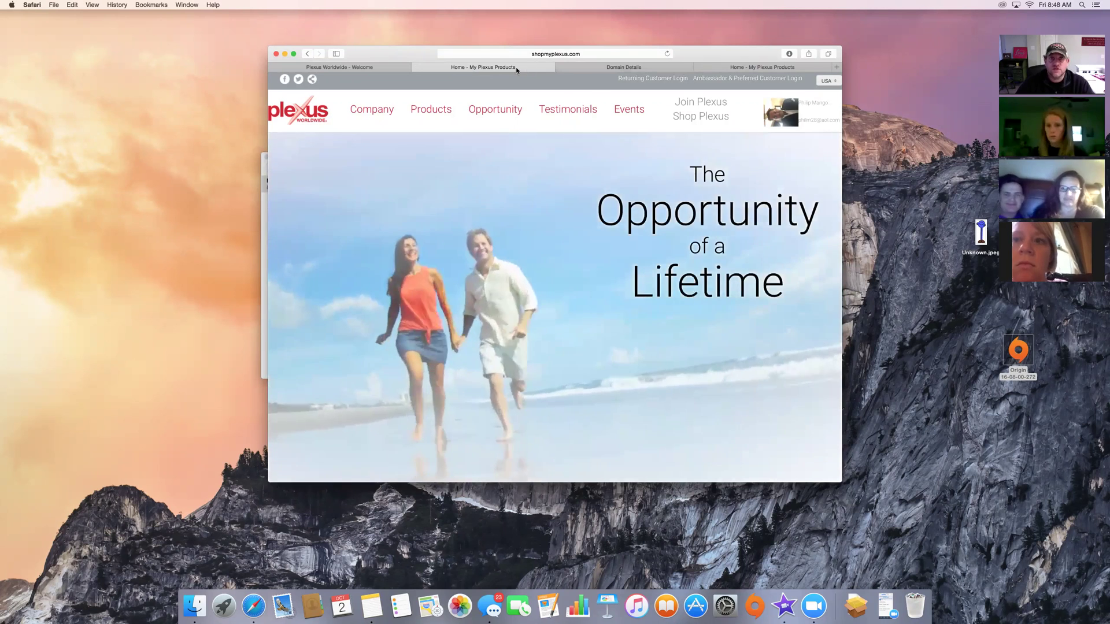
pyautogui.click(588, 54)
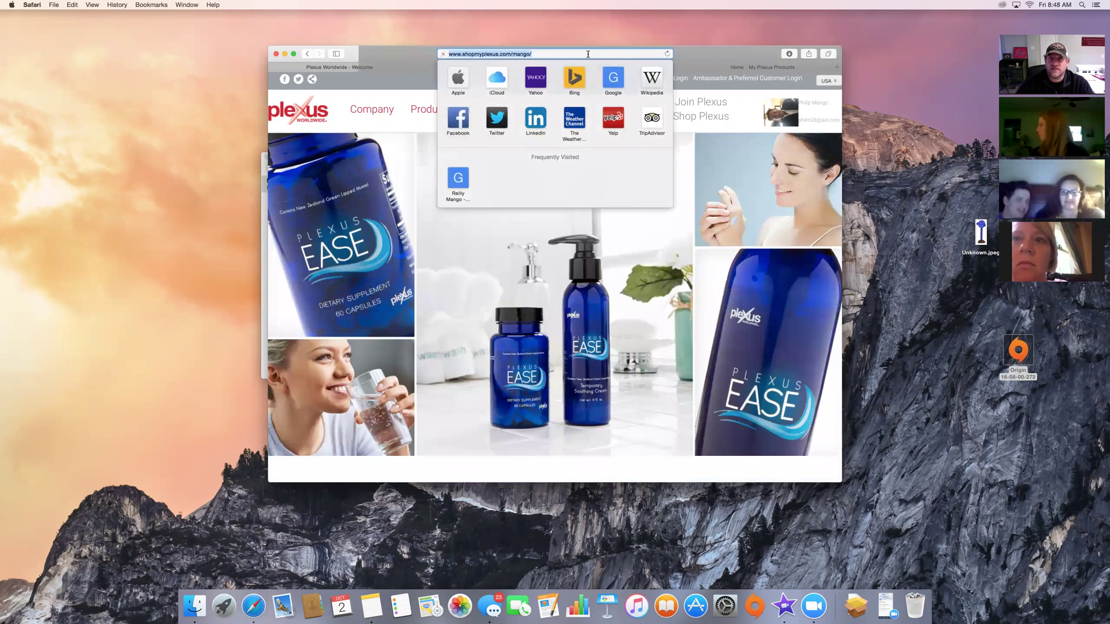
pyautogui.click(700, 54)
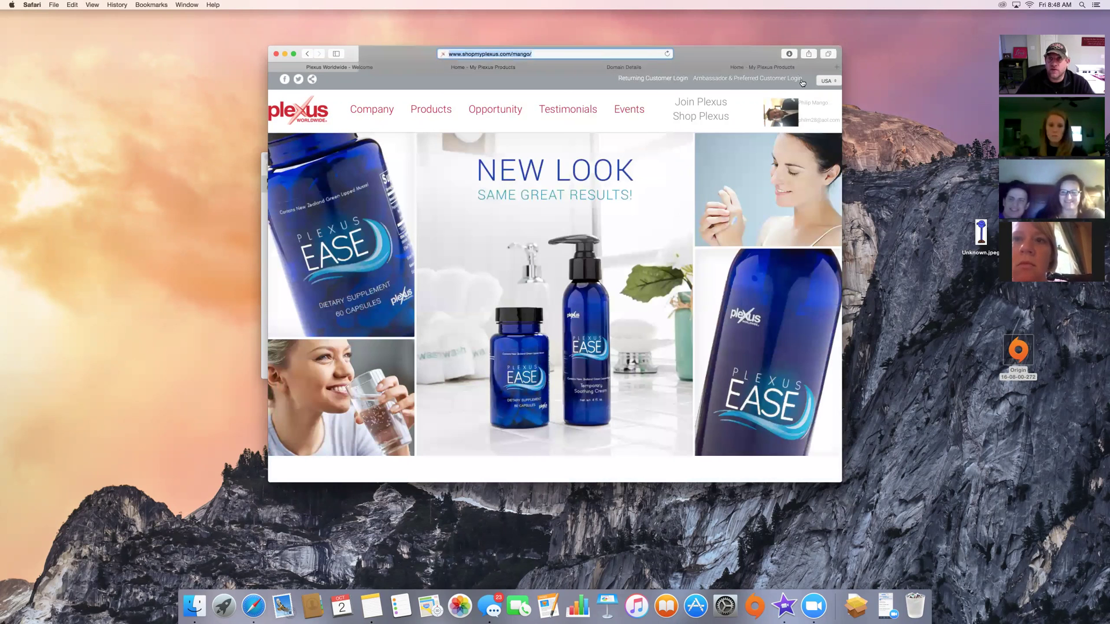
# - Open the ambassador login and sign in to the back office with the saved username and password
pyautogui.click(758, 80)
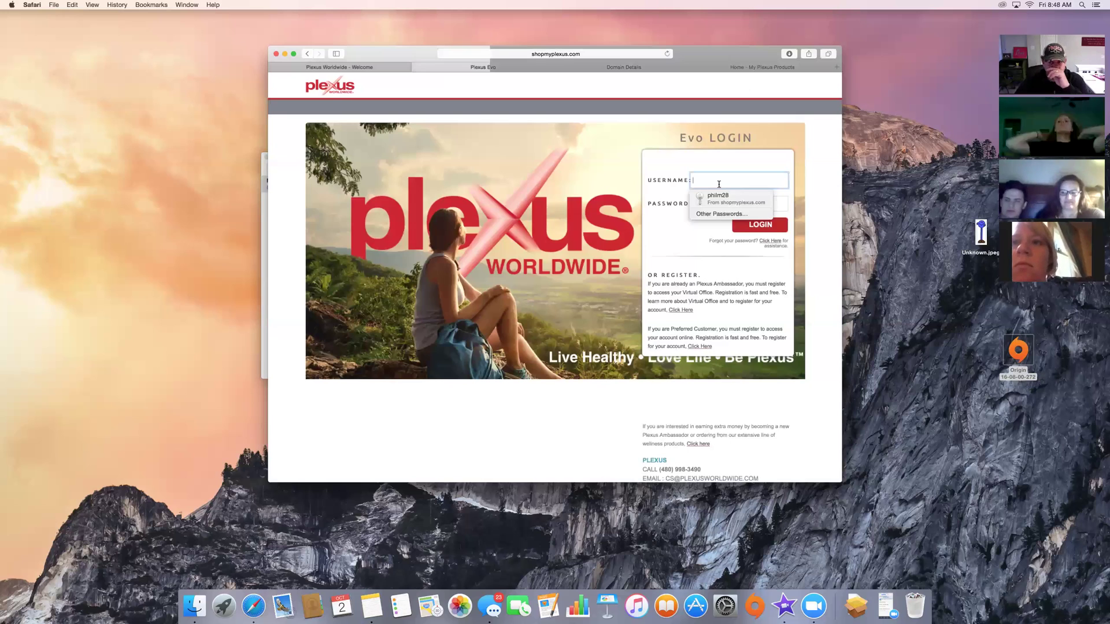
pyautogui.click(727, 198)
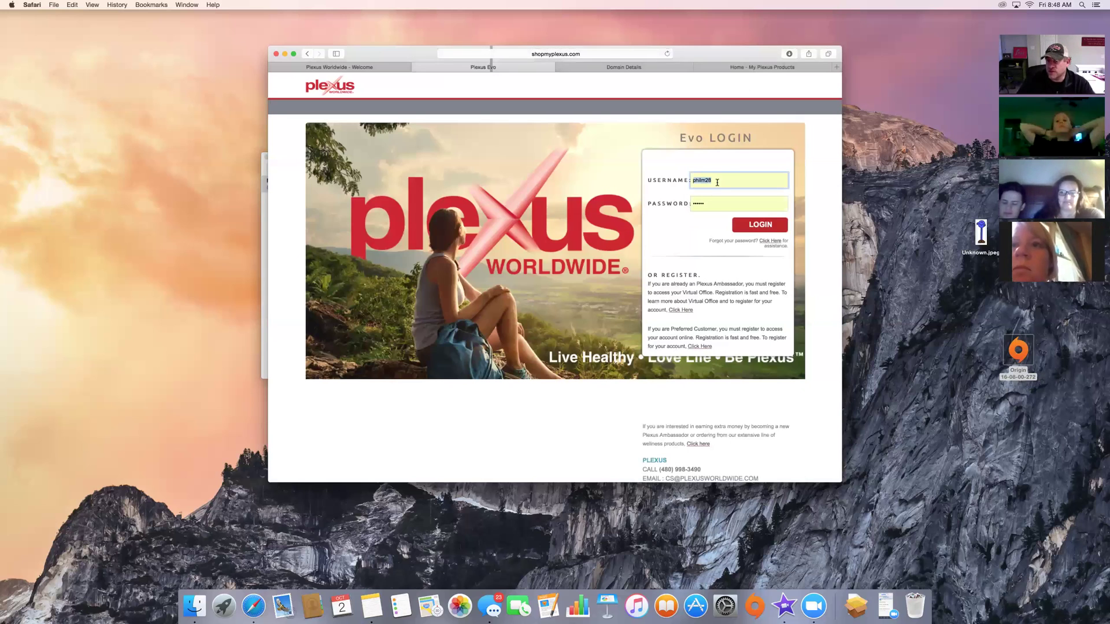
pyautogui.click(760, 226)
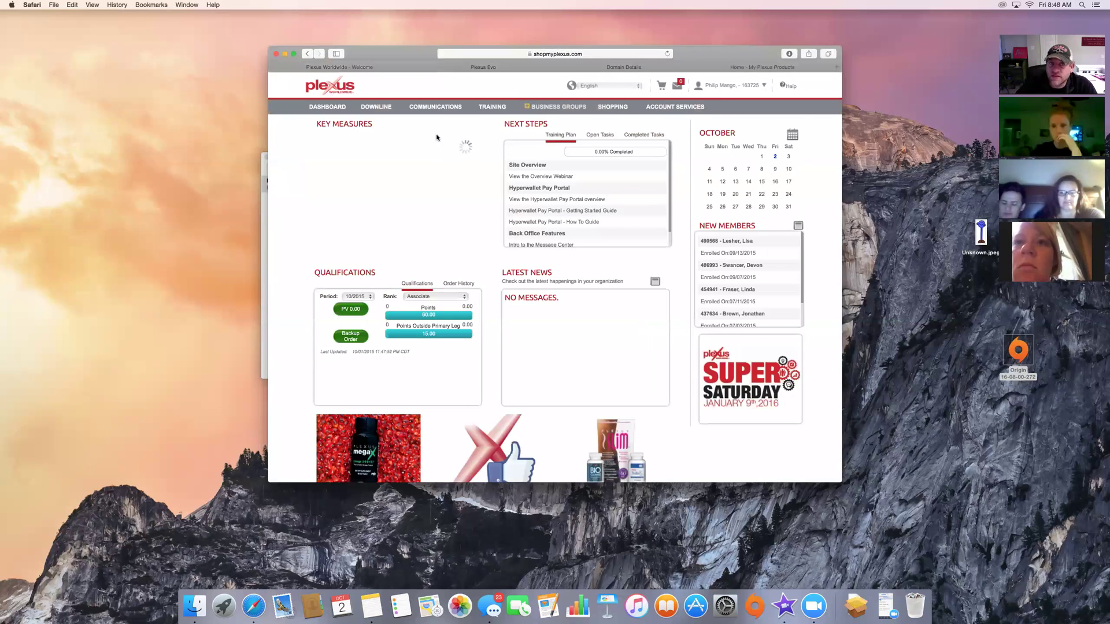
# - View the dashboard qualifications for the Gold Ambassador, Sr Ruby Ambassador and Emerald Ambassador ranks in turn
pyautogui.click(378, 107)
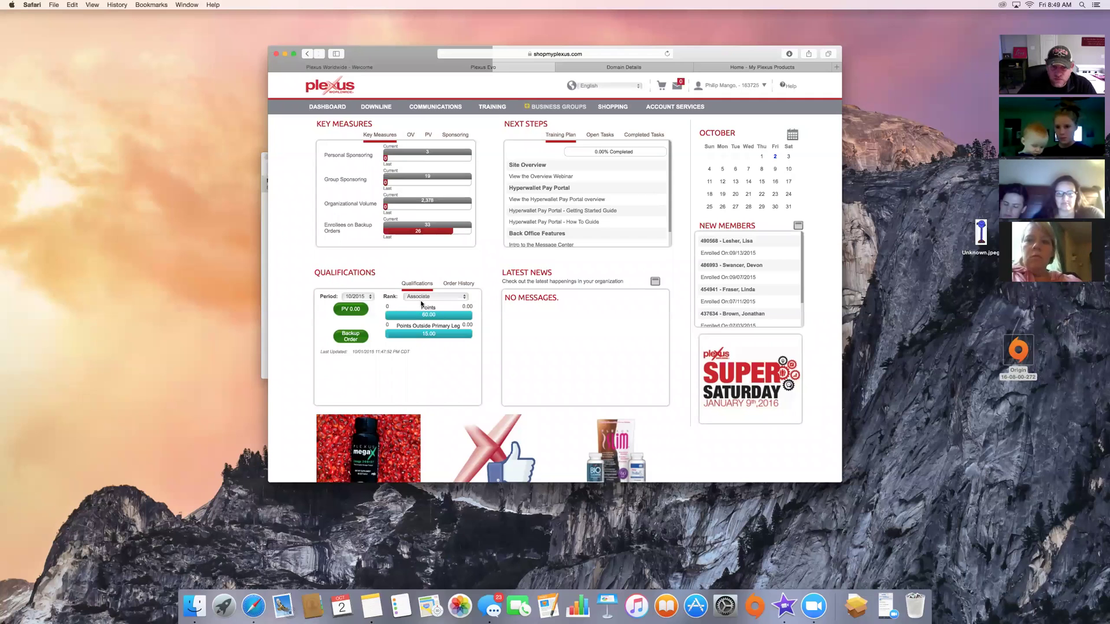
pyautogui.click(442, 298)
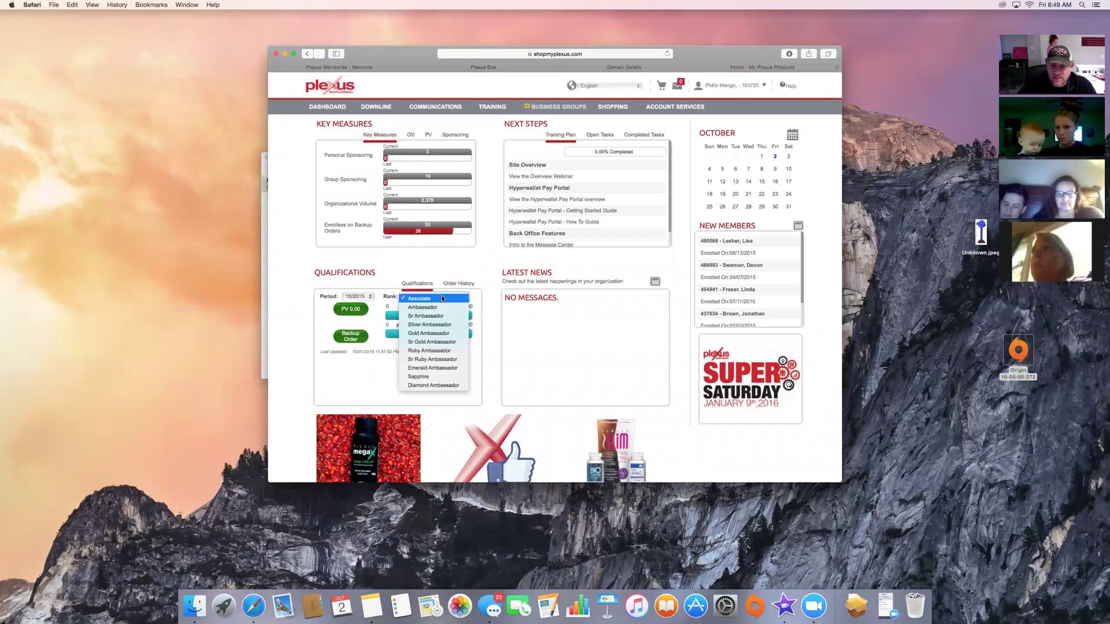
pyautogui.click(437, 333)
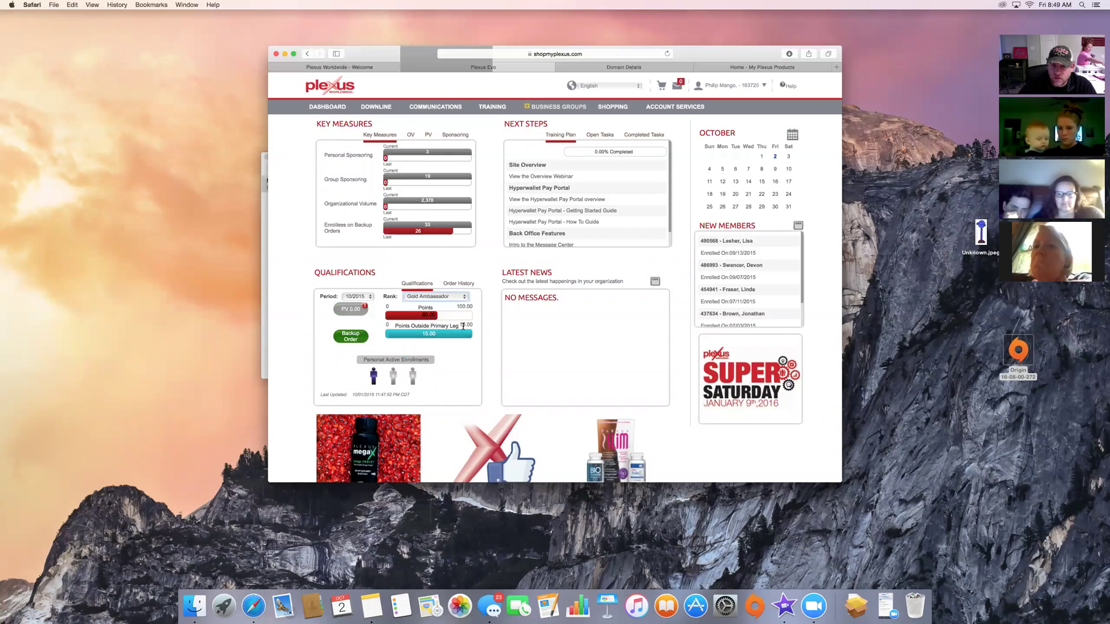
pyautogui.click(468, 299)
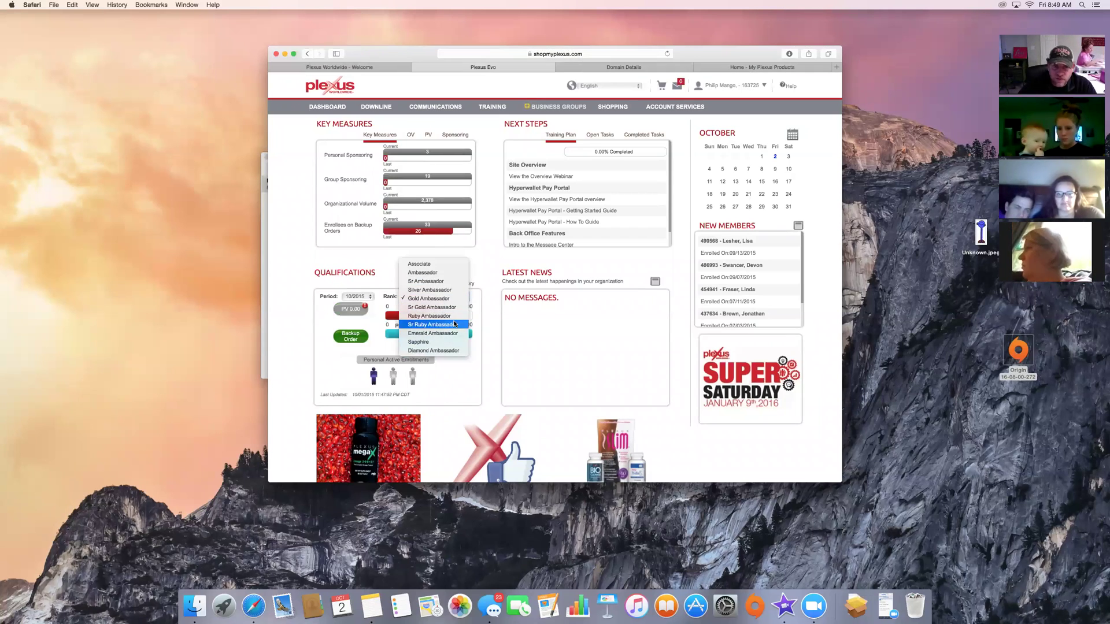
pyautogui.click(455, 325)
pyautogui.click(464, 297)
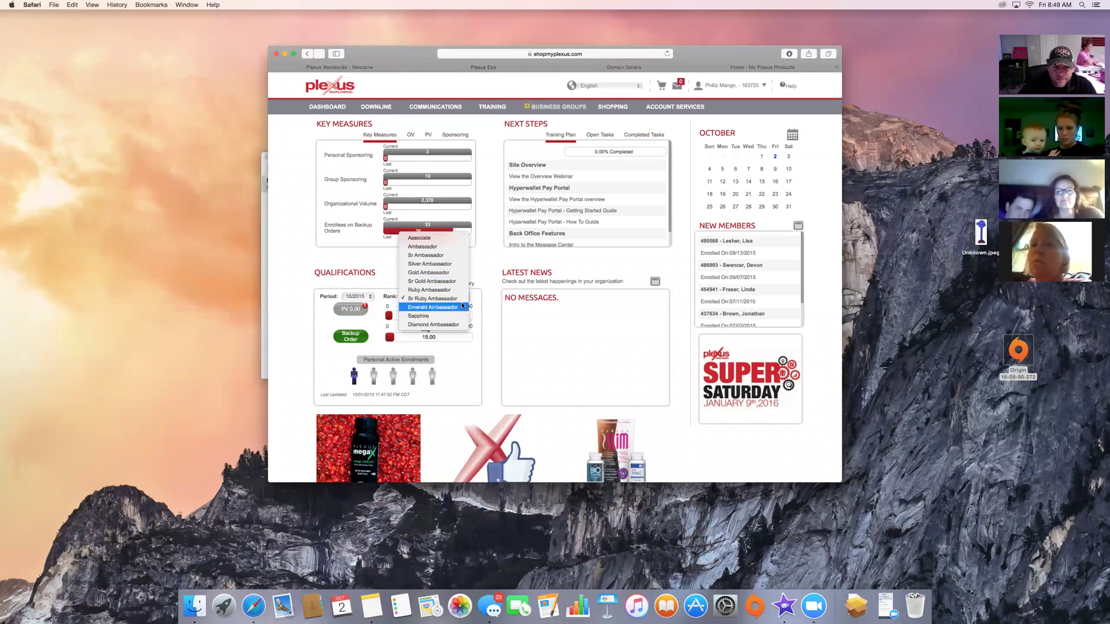
pyautogui.click(456, 312)
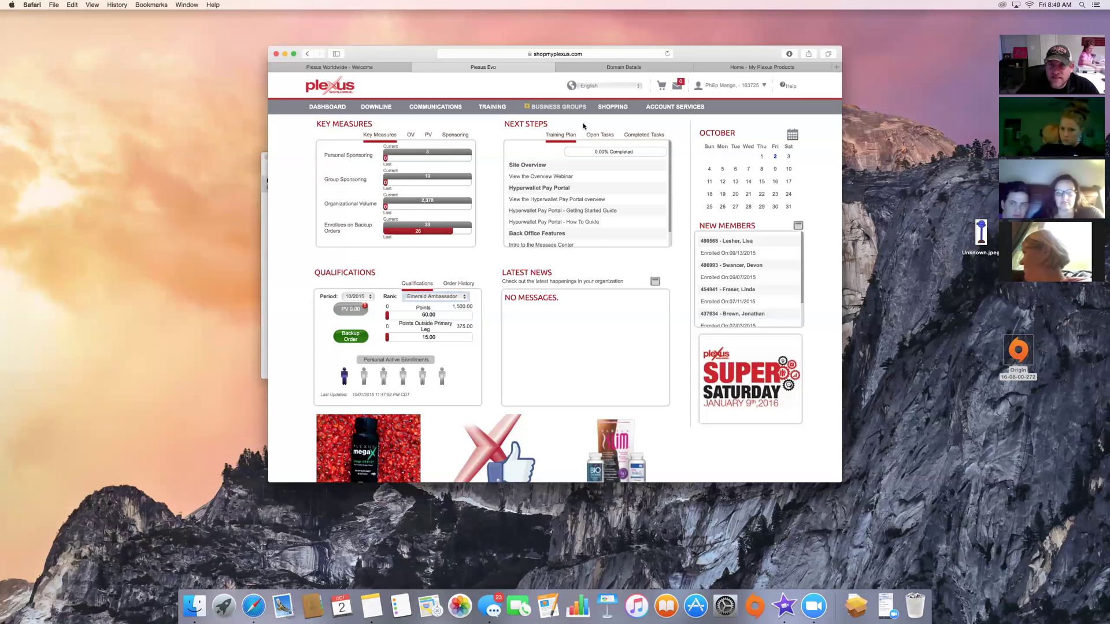
# - Review the Communications options, open the Message Center's messages and examine the Send Message form
pyautogui.moveTo(438, 109)
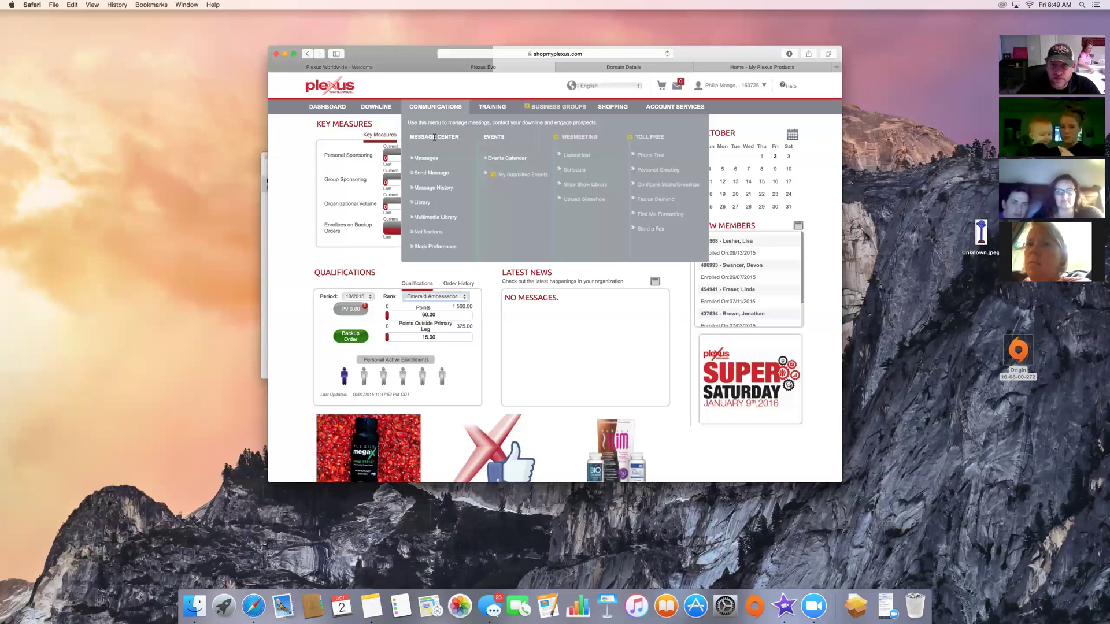
pyautogui.moveTo(565, 144)
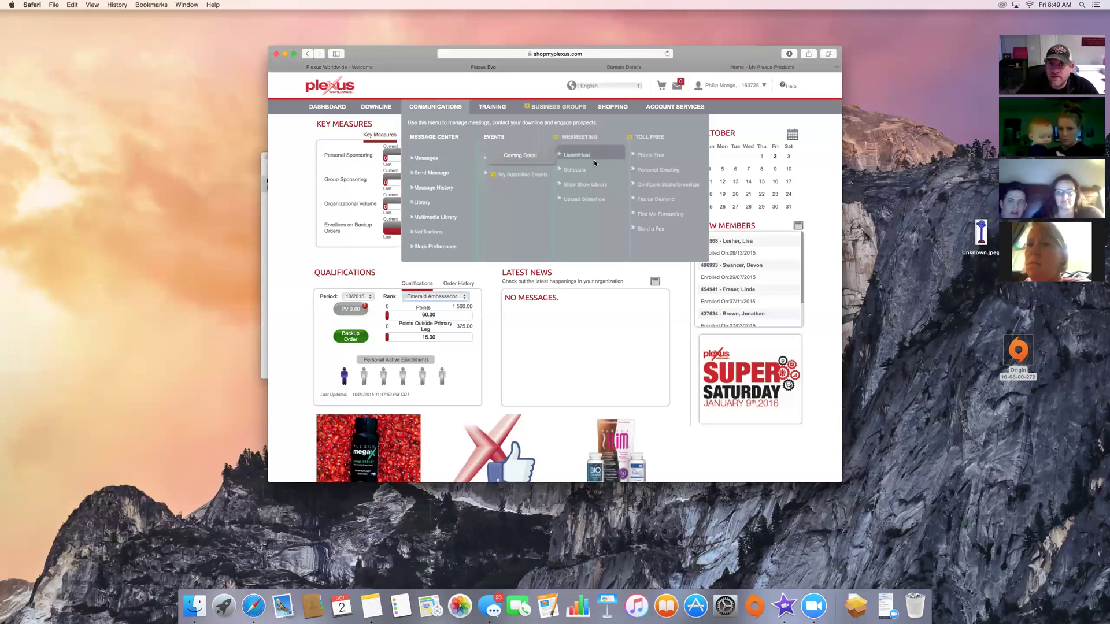
pyautogui.moveTo(648, 139)
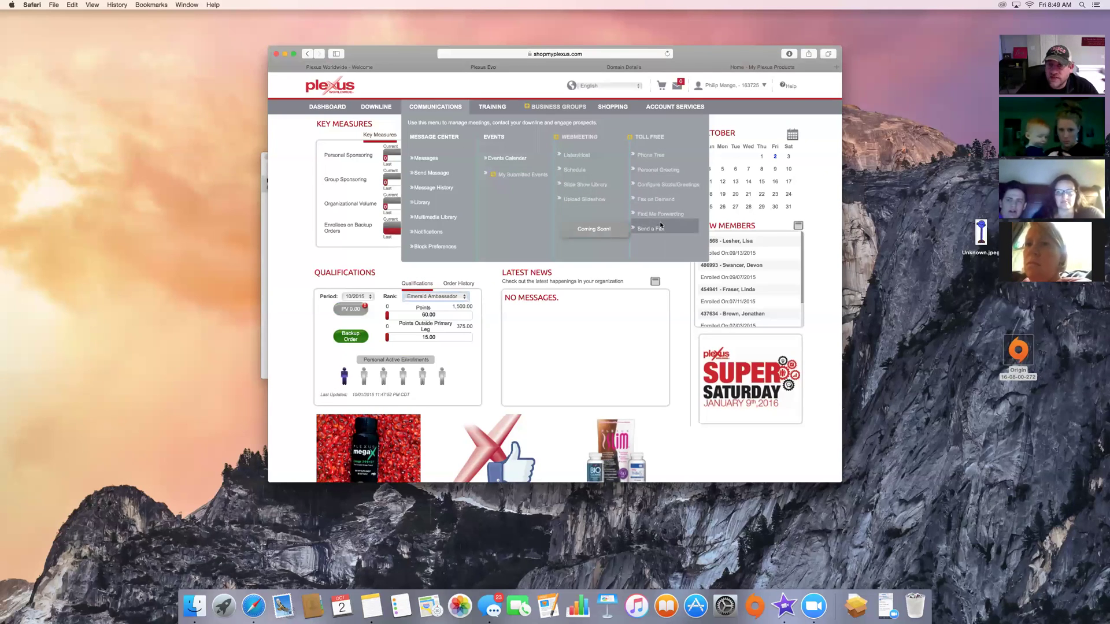
pyautogui.moveTo(662, 226)
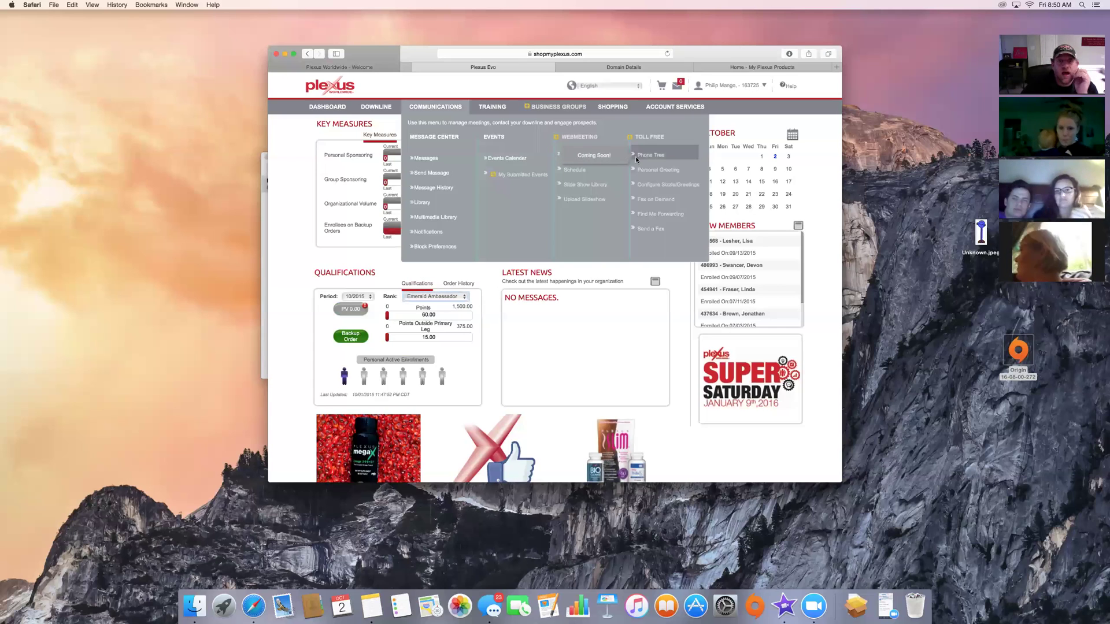
pyautogui.click(434, 157)
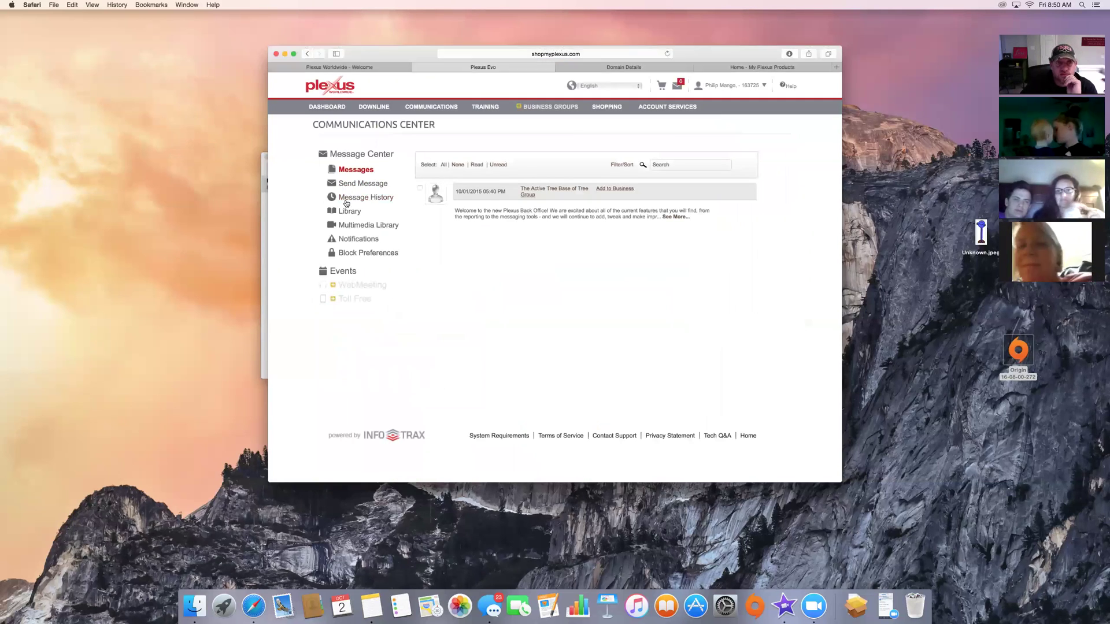
pyautogui.click(355, 188)
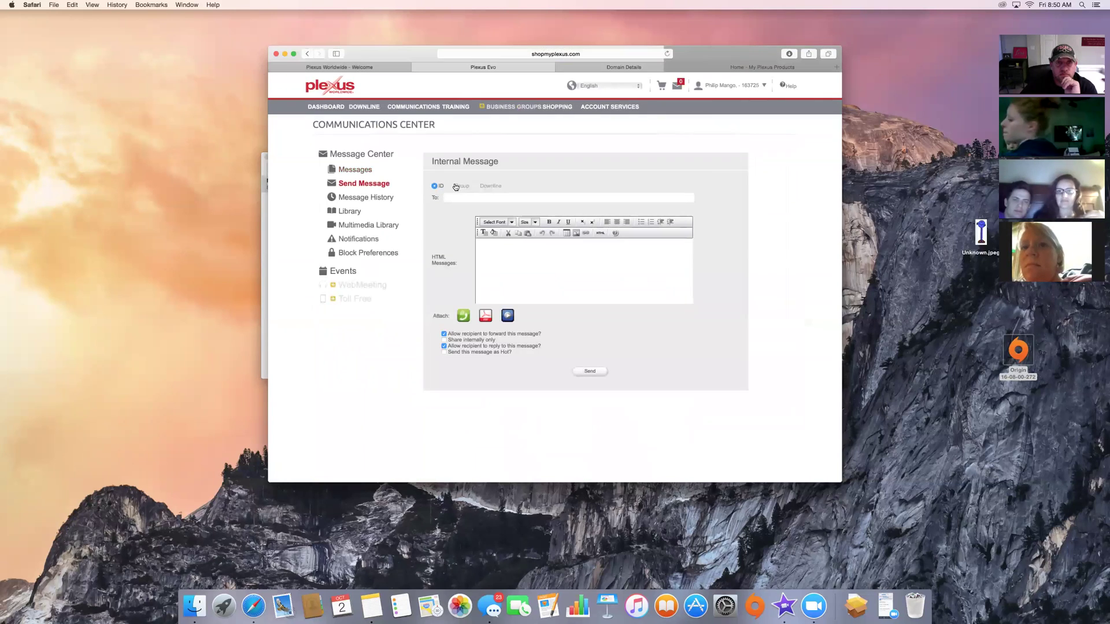
pyautogui.scroll(-3, 478, 186)
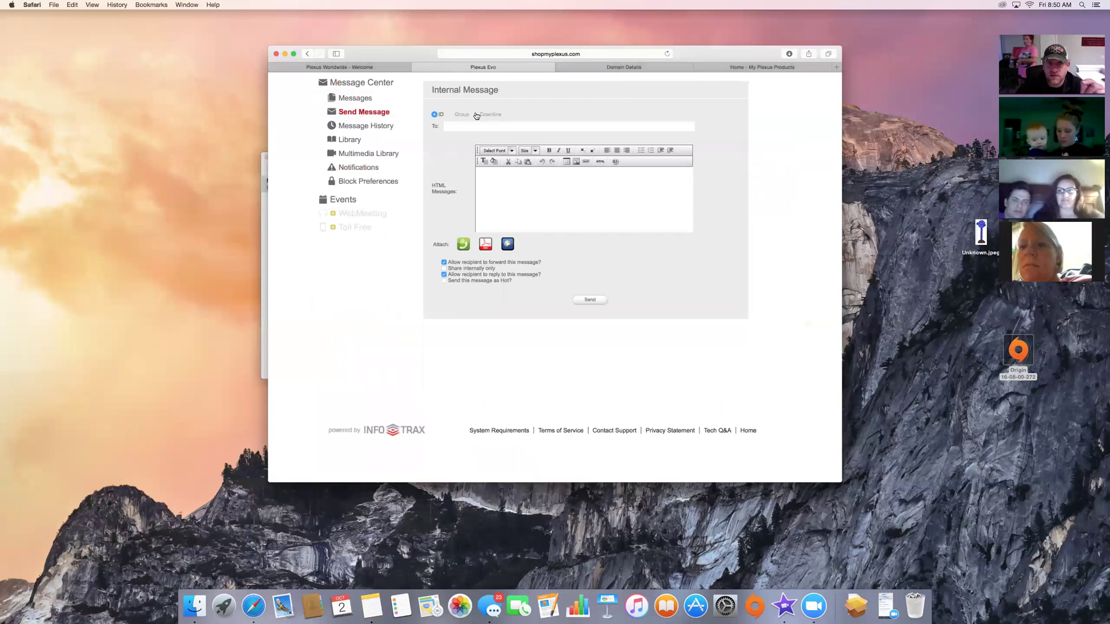
# - Open the Training page and review its next-step lessons and completion progress
pyautogui.click(506, 184)
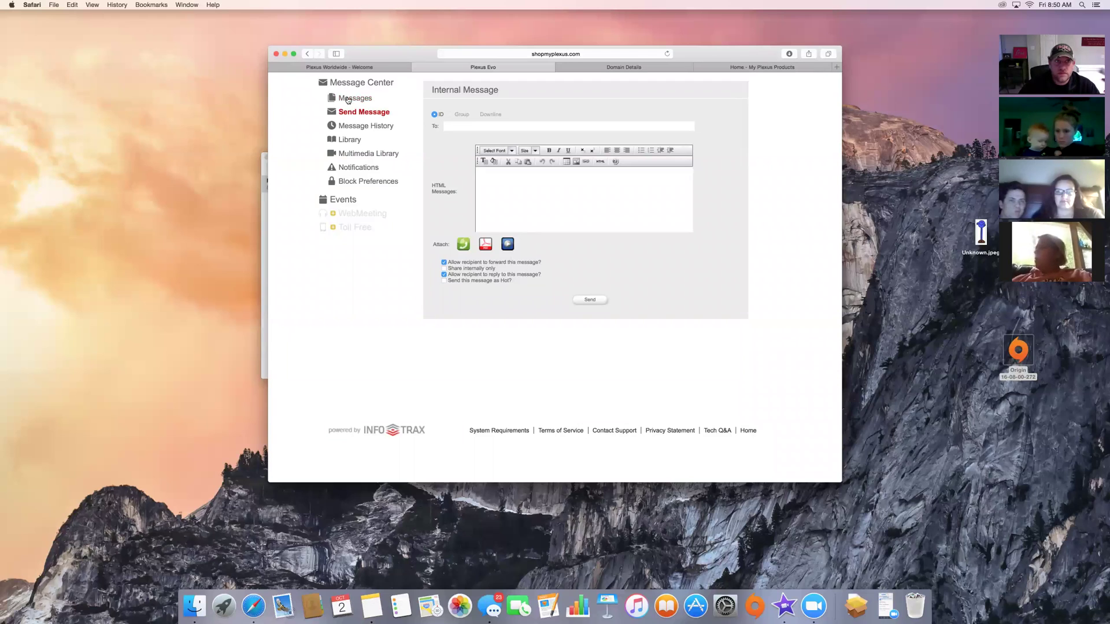
pyautogui.scroll(3, 447, 90)
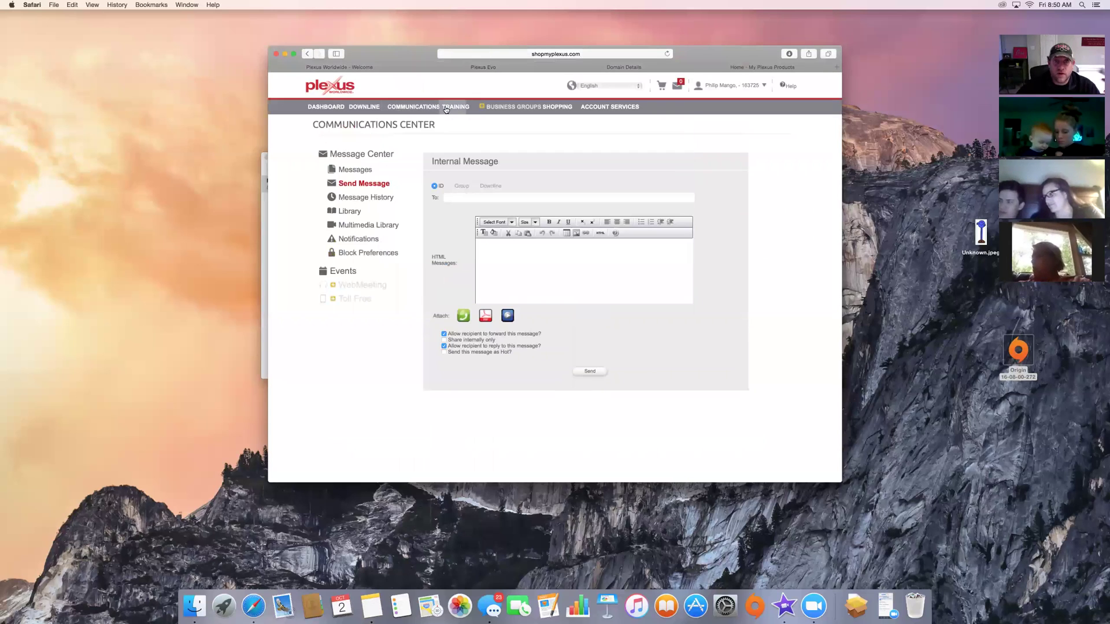
pyautogui.click(452, 108)
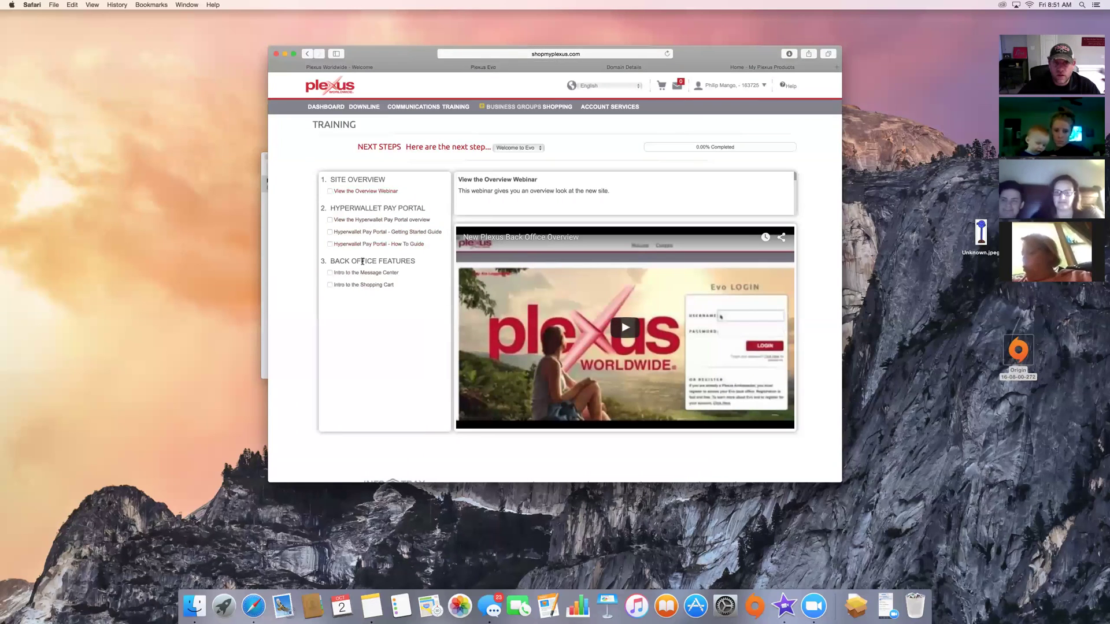
pyautogui.scroll(-1, 362, 283)
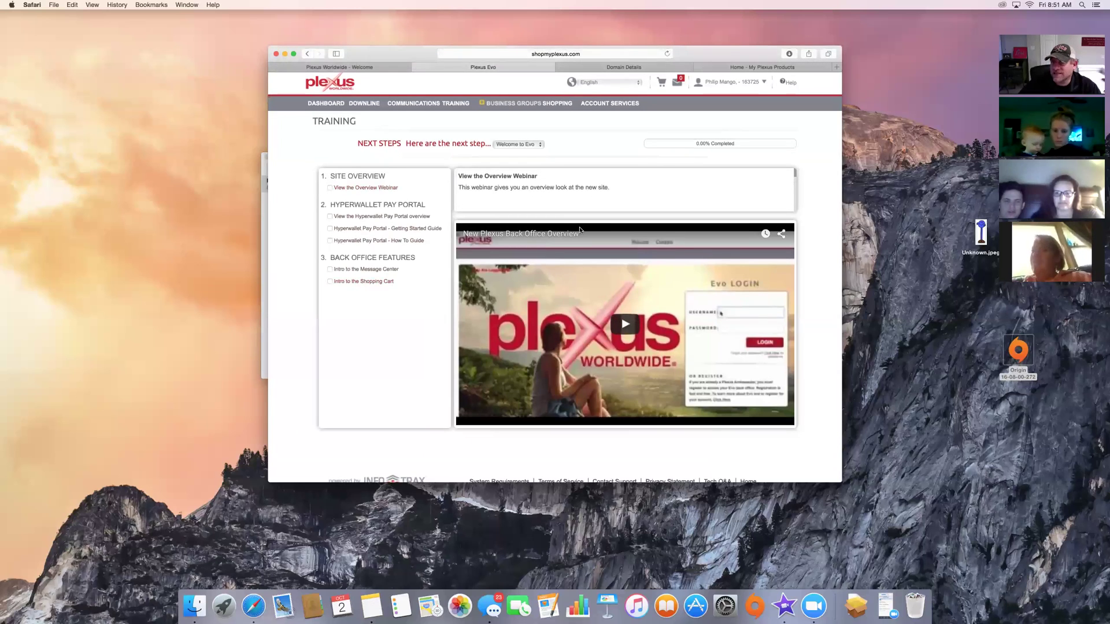
pyautogui.moveTo(740, 144); pyautogui.dragTo(658, 146)
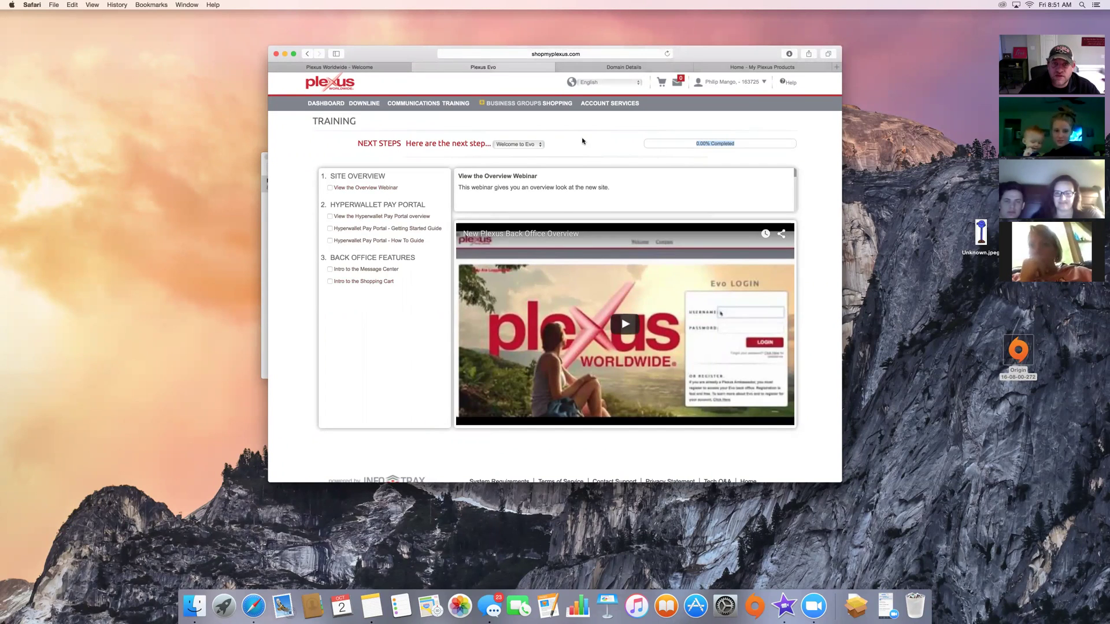
# - Open the Plexus TRI-PLEX Combo in the shop, check its product size and PV, and add one to the cart
pyautogui.moveTo(549, 105)
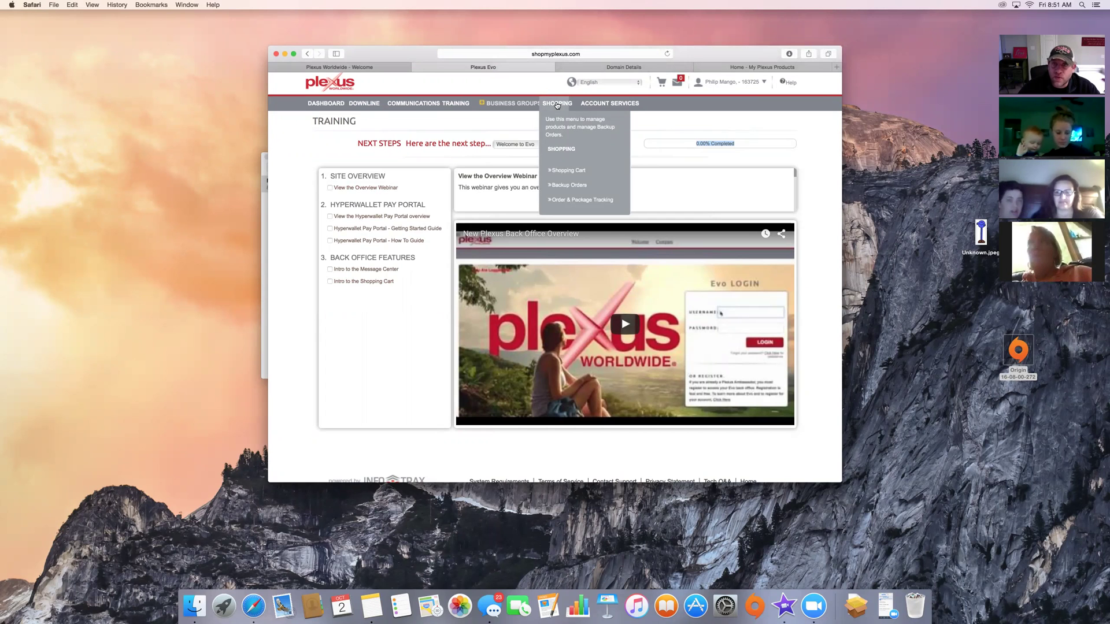
pyautogui.click(558, 103)
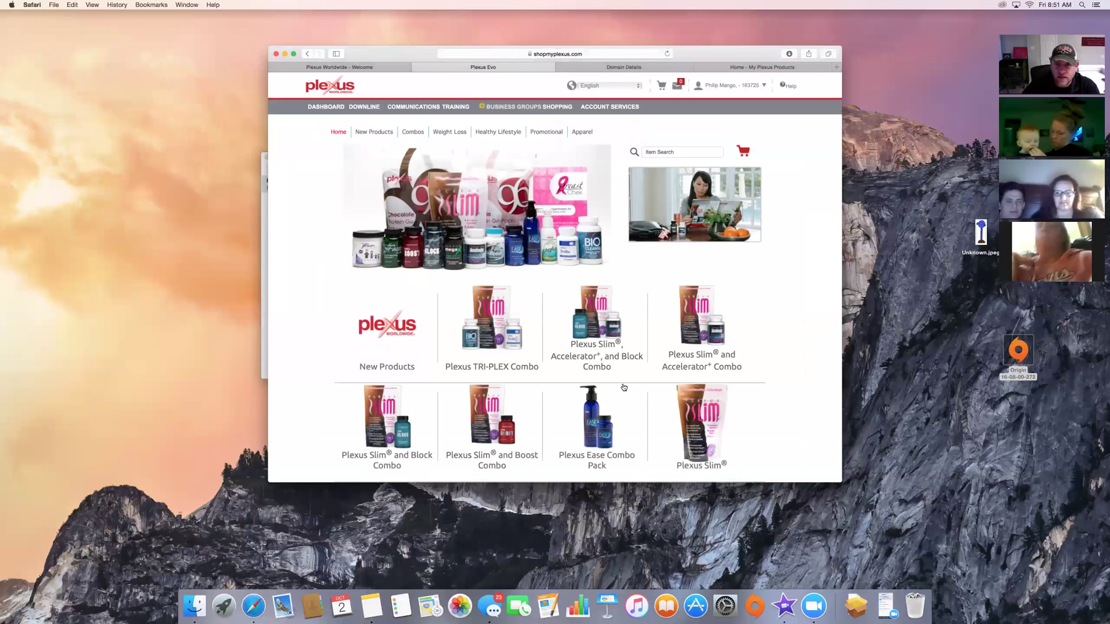
pyautogui.click(508, 338)
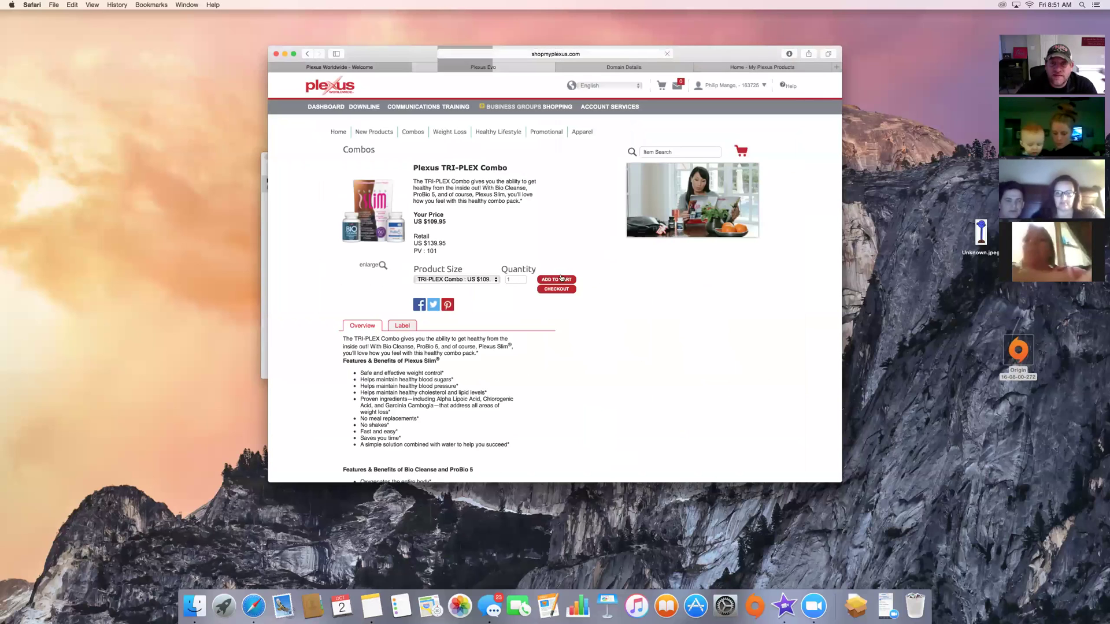
pyautogui.click(496, 279)
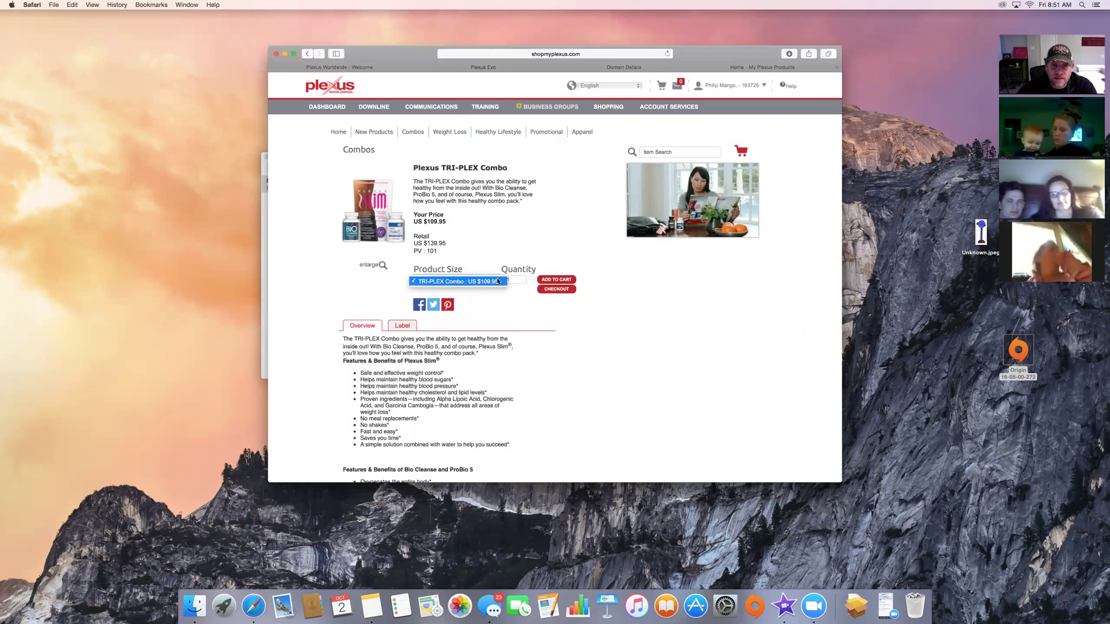
pyautogui.click(497, 281)
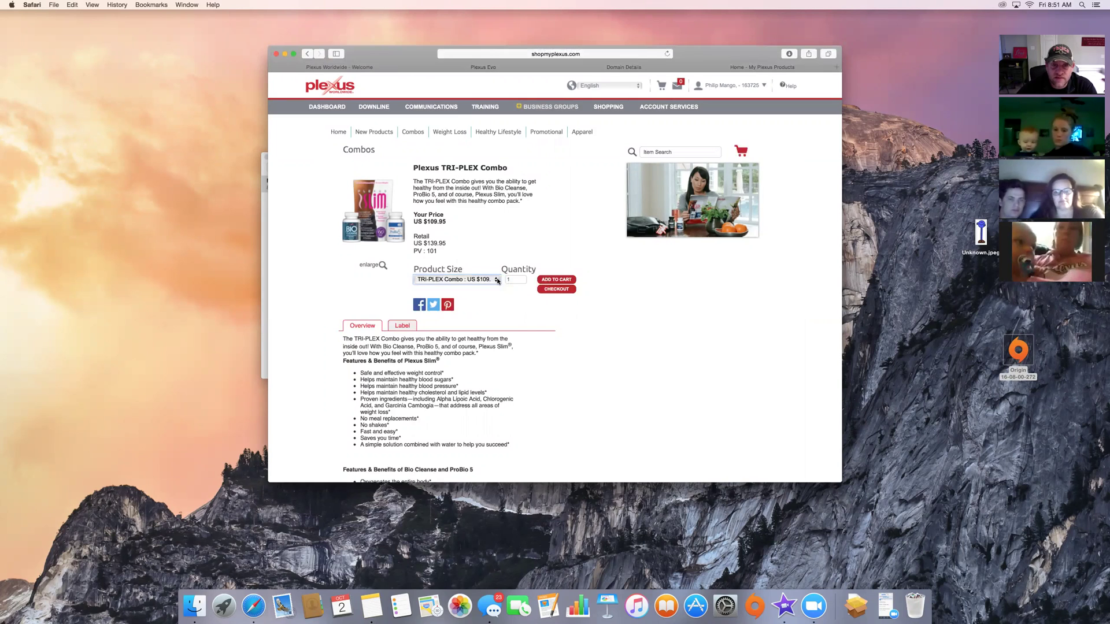
pyautogui.moveTo(437, 251); pyautogui.dragTo(427, 251)
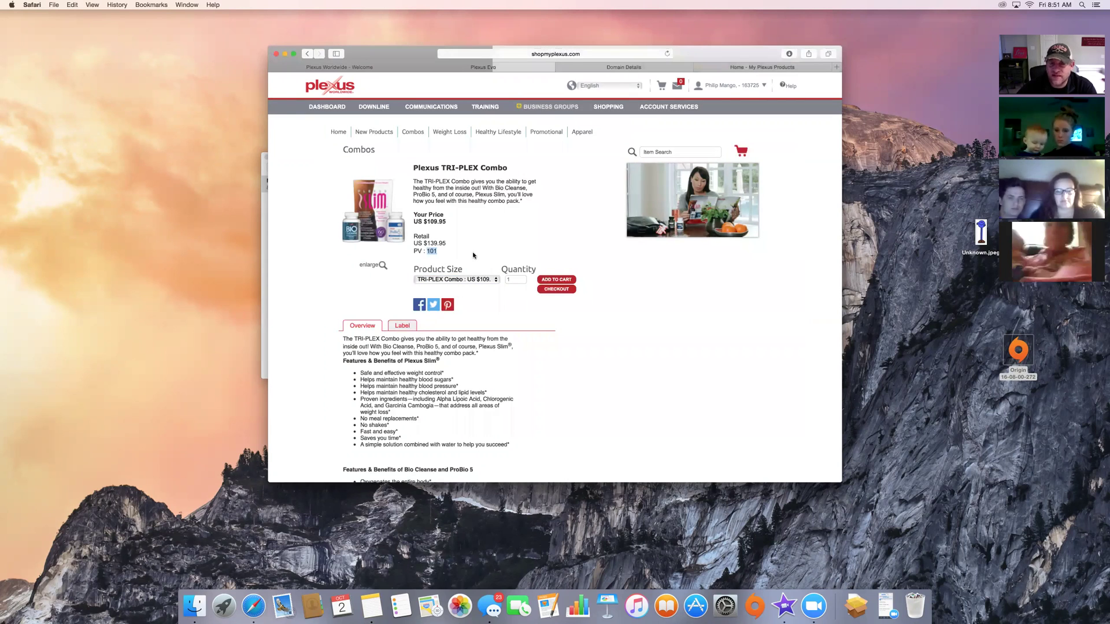
pyautogui.click(561, 280)
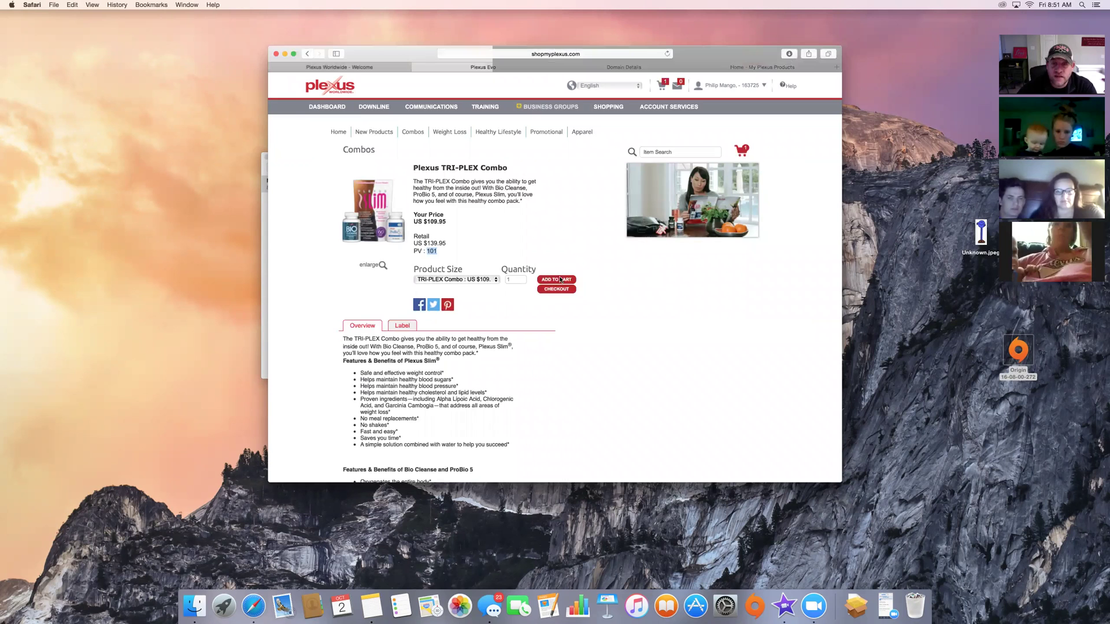
# - Proceed to checkout, agreeing to the return policy, and choose to use Hyperwallet funds for the order
pyautogui.click(558, 291)
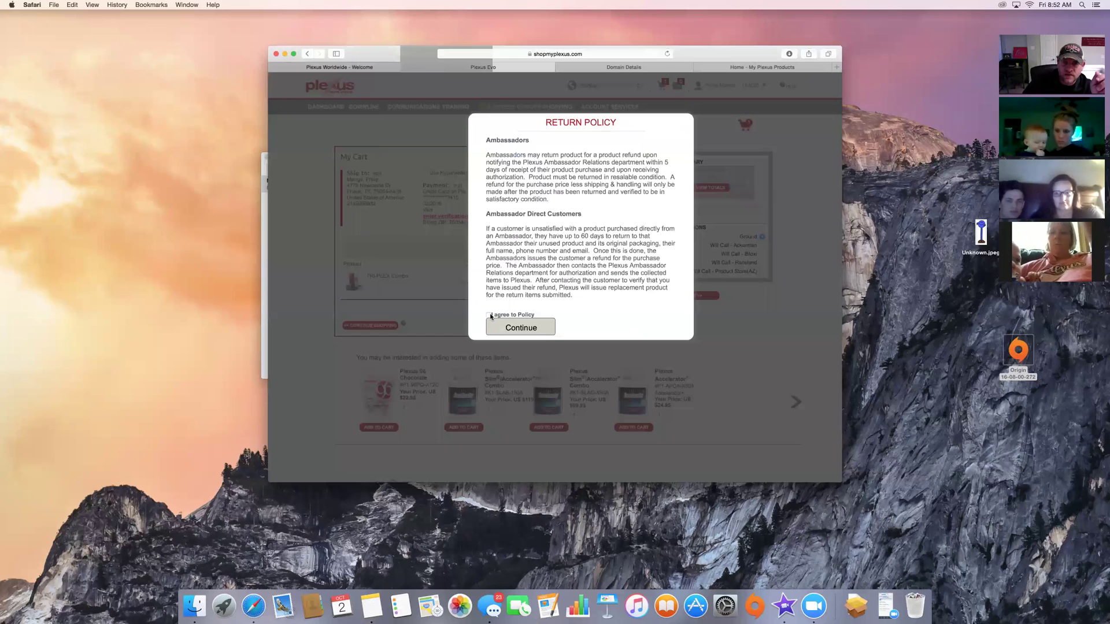
pyautogui.click(489, 315)
pyautogui.click(513, 327)
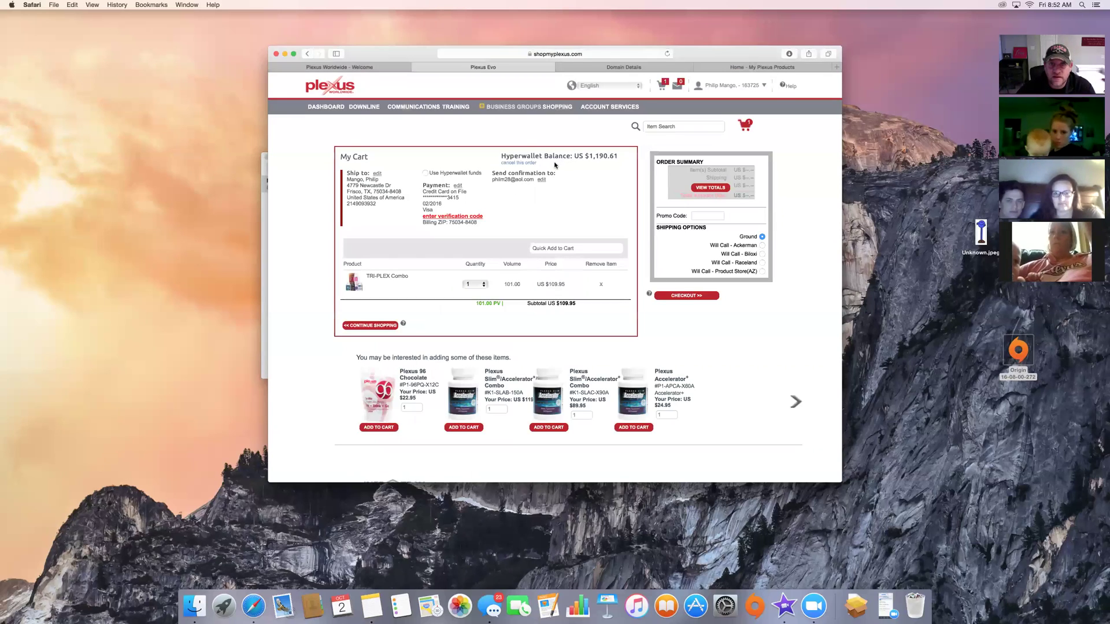
pyautogui.click(425, 172)
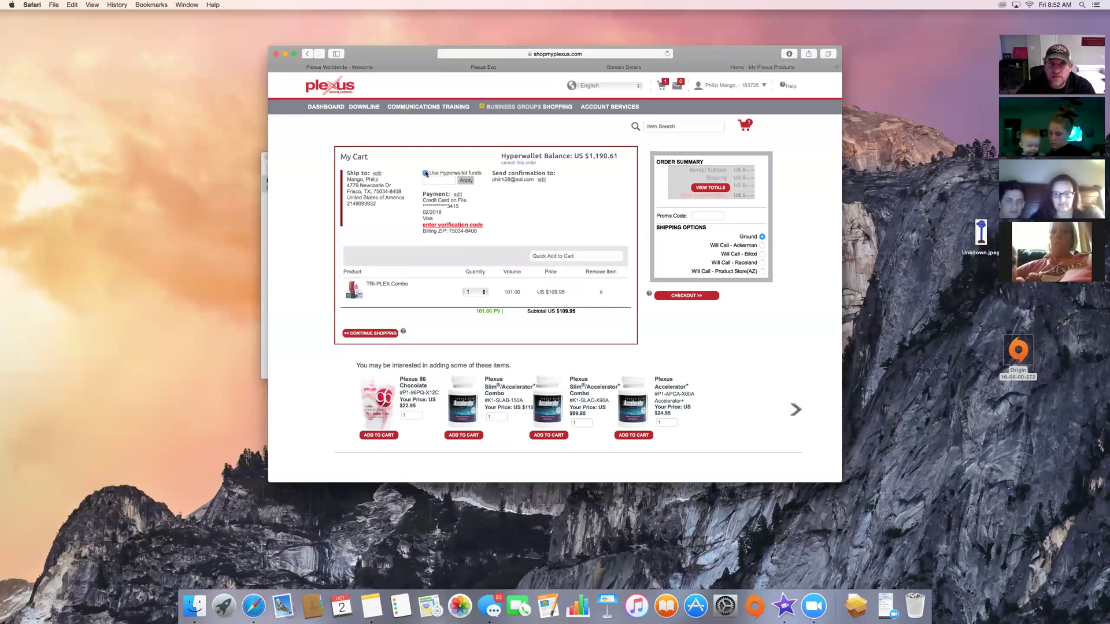
pyautogui.click(433, 179)
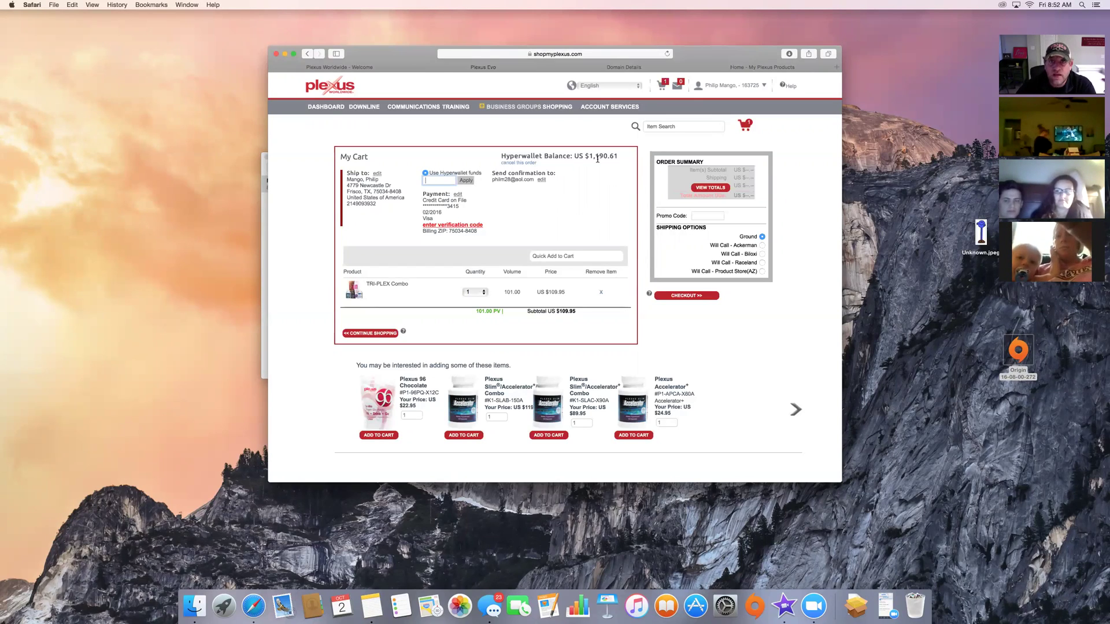
pyautogui.moveTo(529, 112)
pyautogui.moveTo(619, 111)
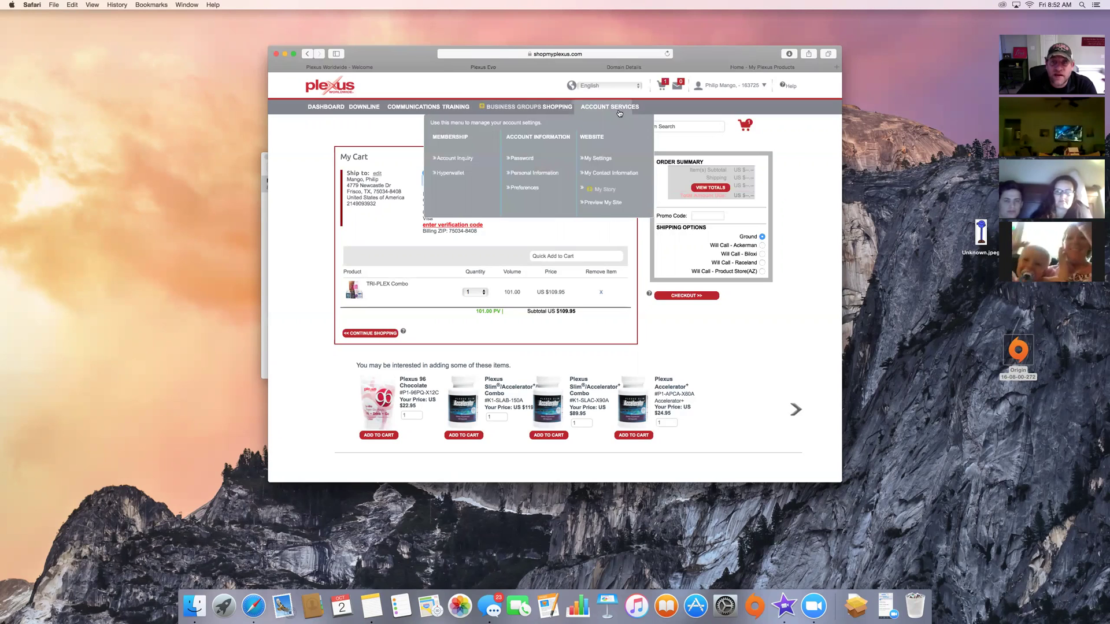
pyautogui.click(449, 175)
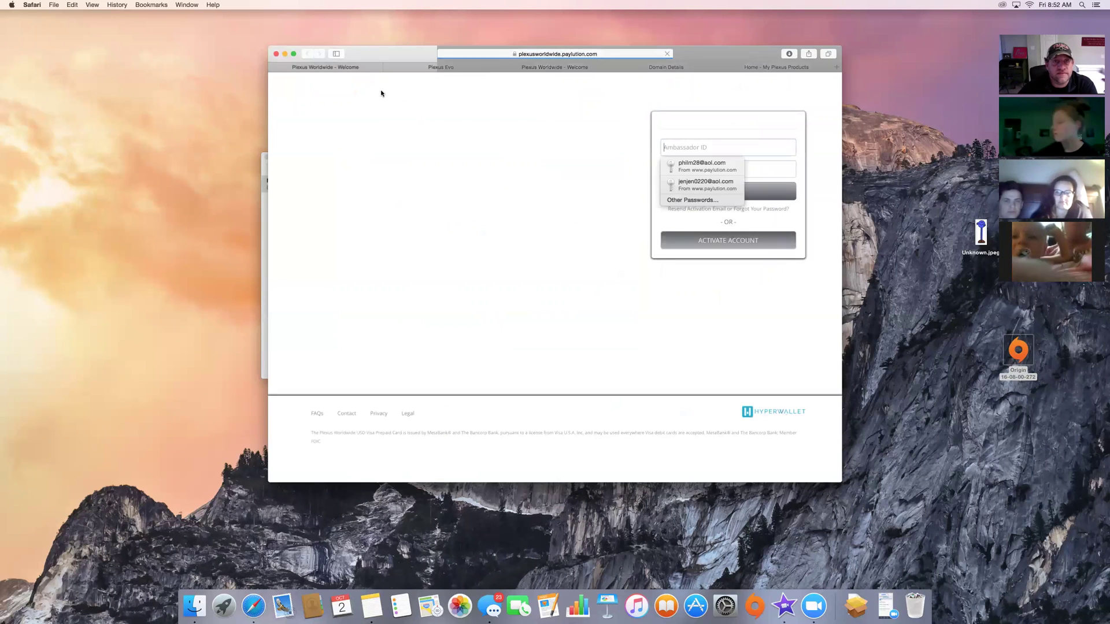
pyautogui.moveTo(360, 74); pyautogui.dragTo(421, 66)
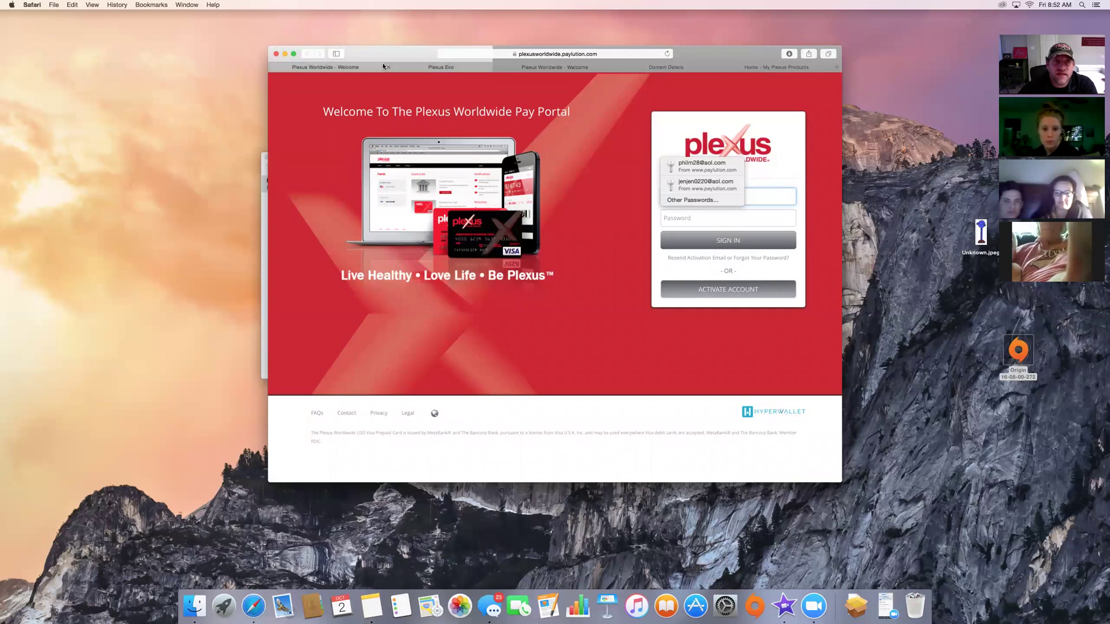
pyautogui.click(505, 67)
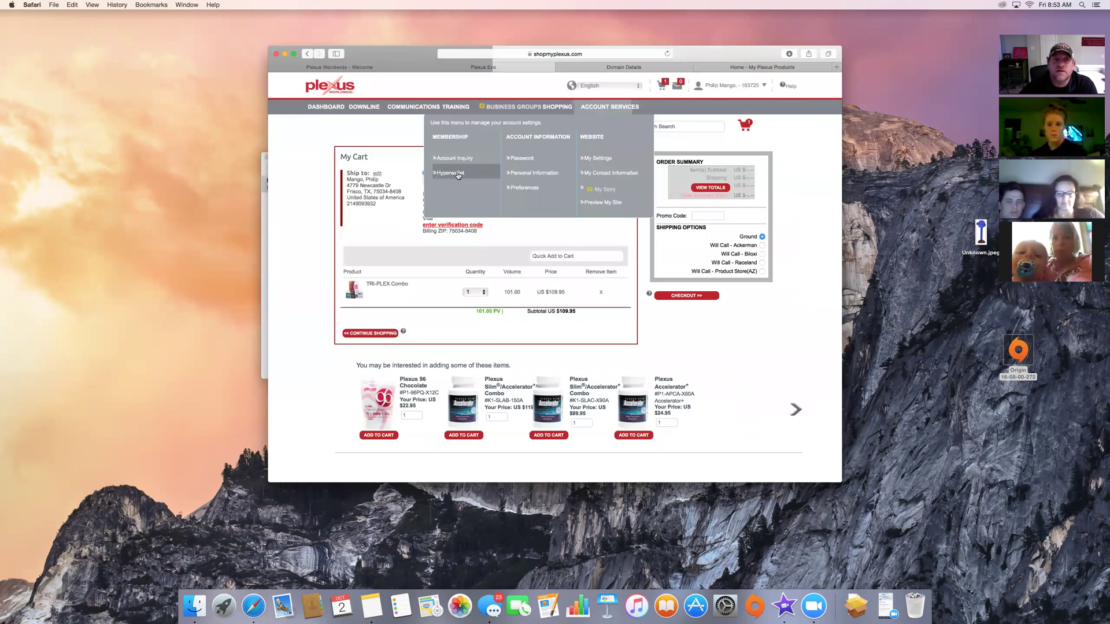
# - Open the Hyperwallet pay portal from the account services and sign in with the saved e-mail and password
pyautogui.click(453, 174)
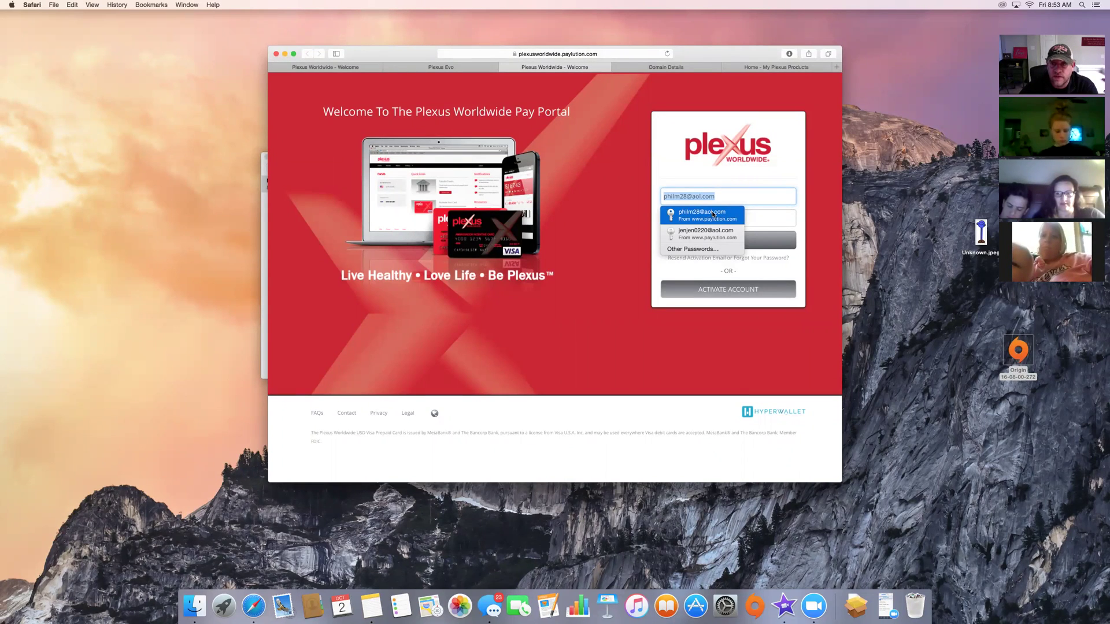
pyautogui.click(713, 214)
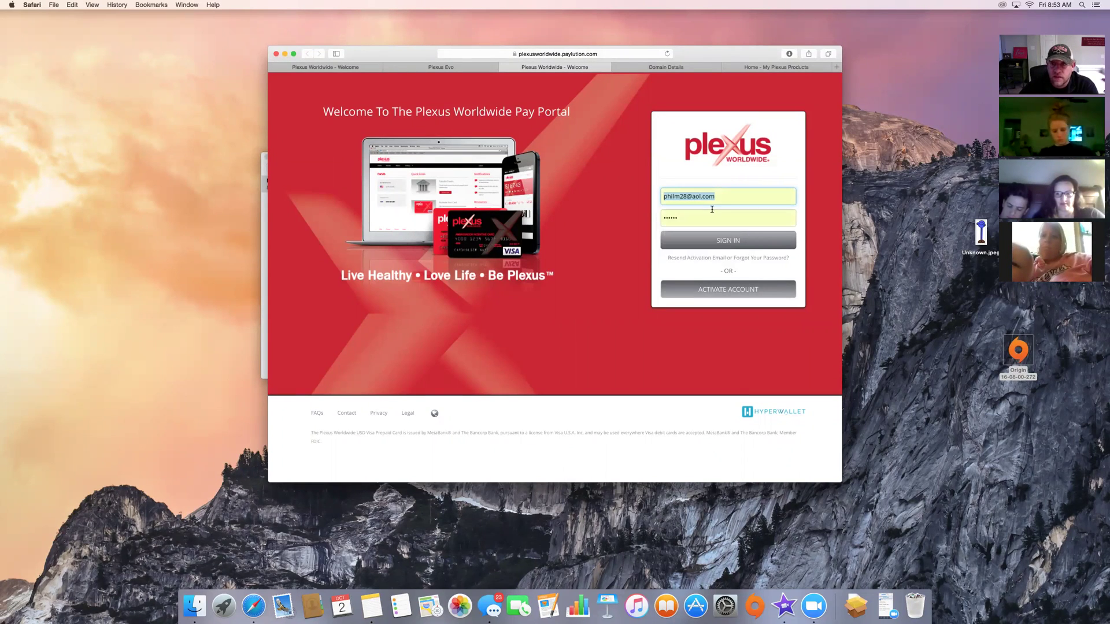
pyautogui.click(722, 242)
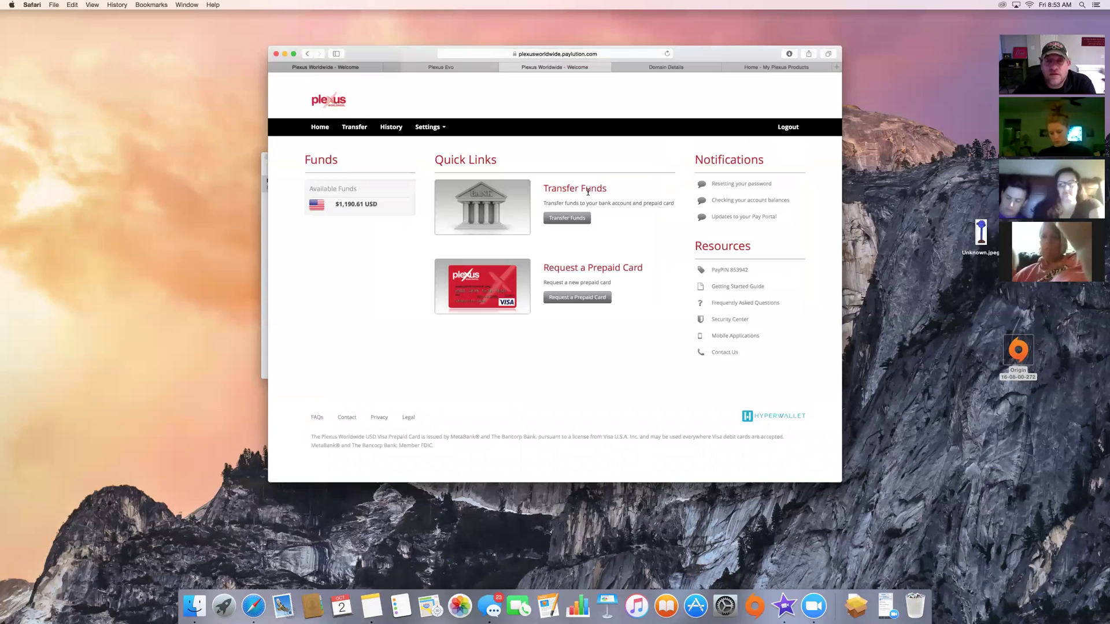
# - Open the Transfer Center from Transfer Funds and view the actions available for the Chase bank account
pyautogui.click(571, 222)
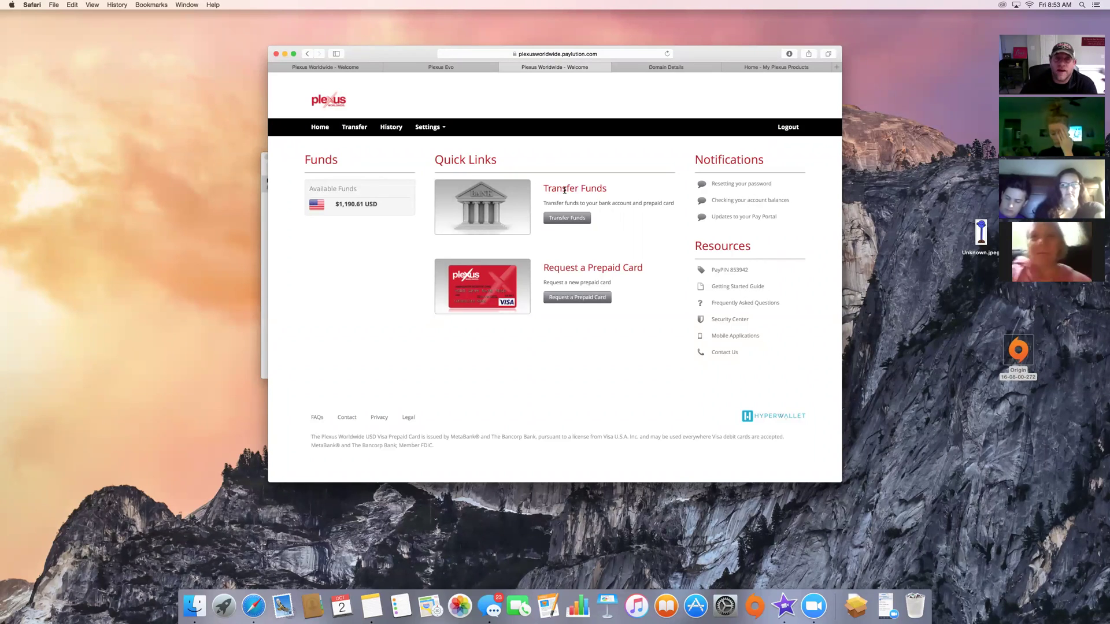
pyautogui.click(564, 218)
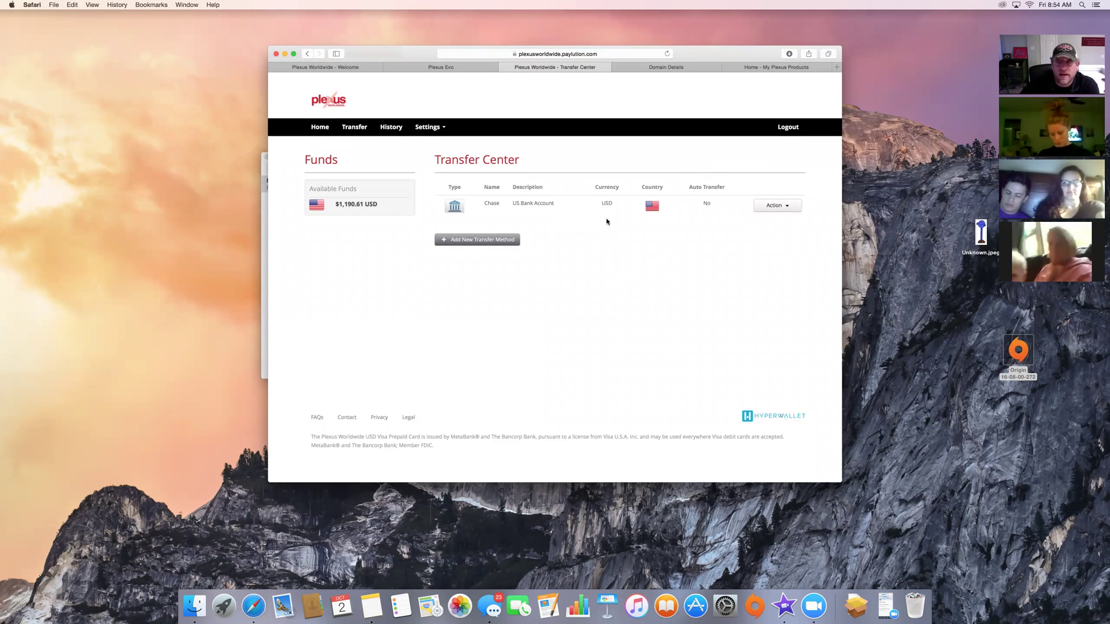
pyautogui.click(776, 206)
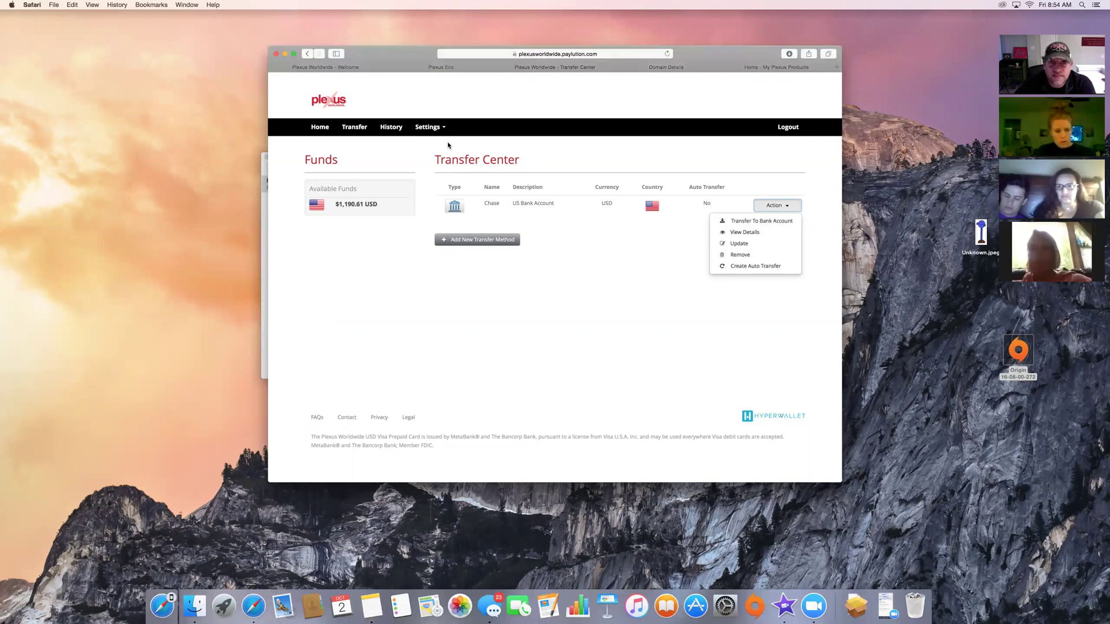
# - View the portal's transaction history and account profile, and return to its home page
pyautogui.click(391, 127)
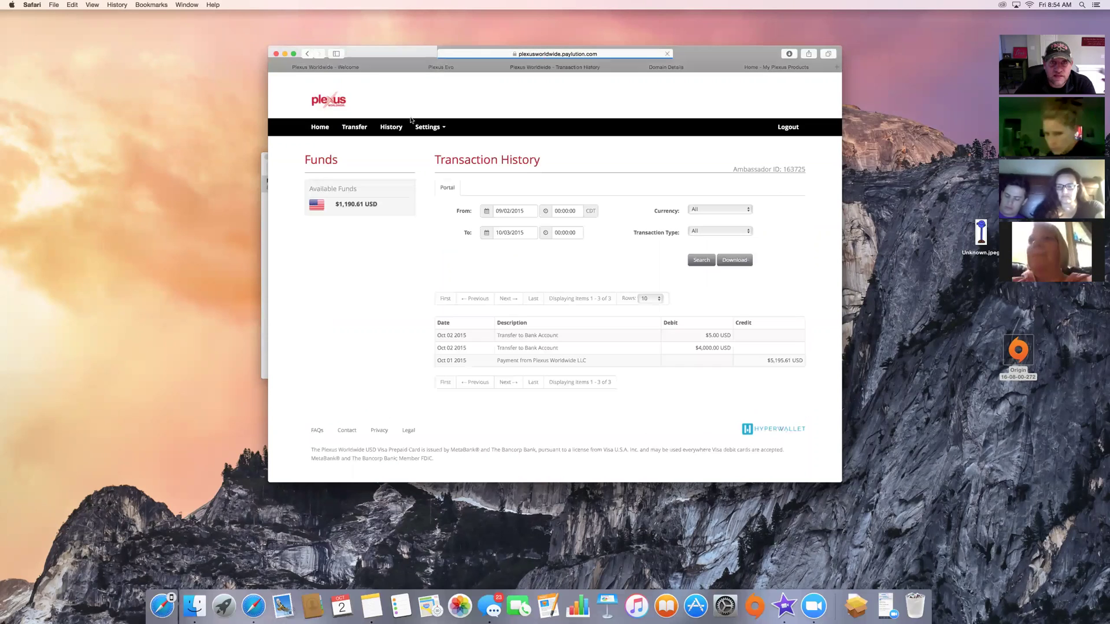
pyautogui.click(424, 127)
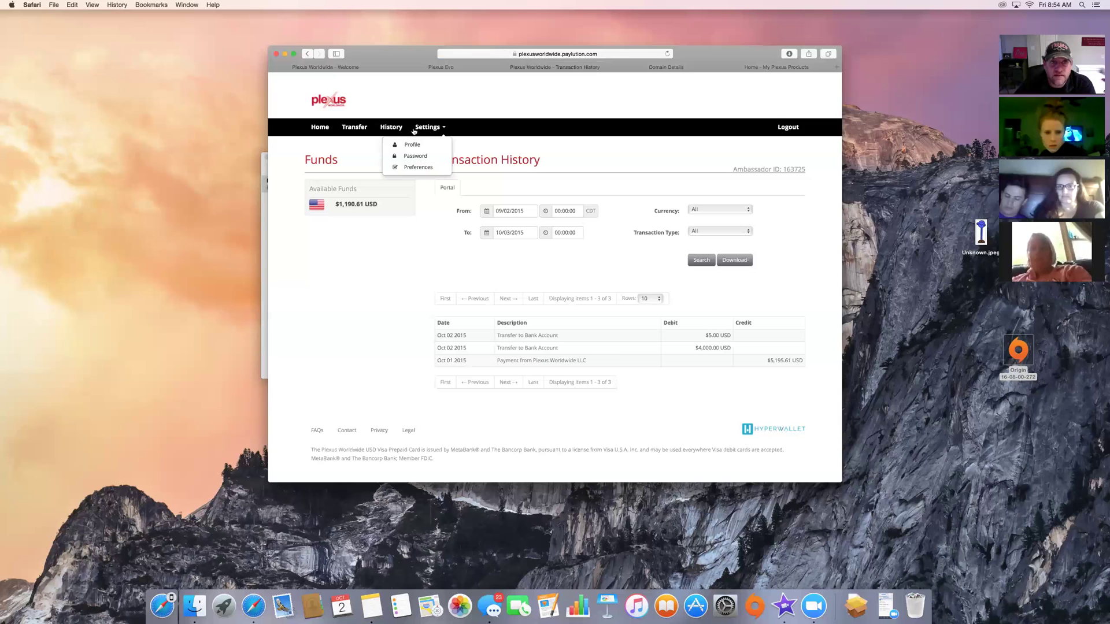
pyautogui.click(427, 144)
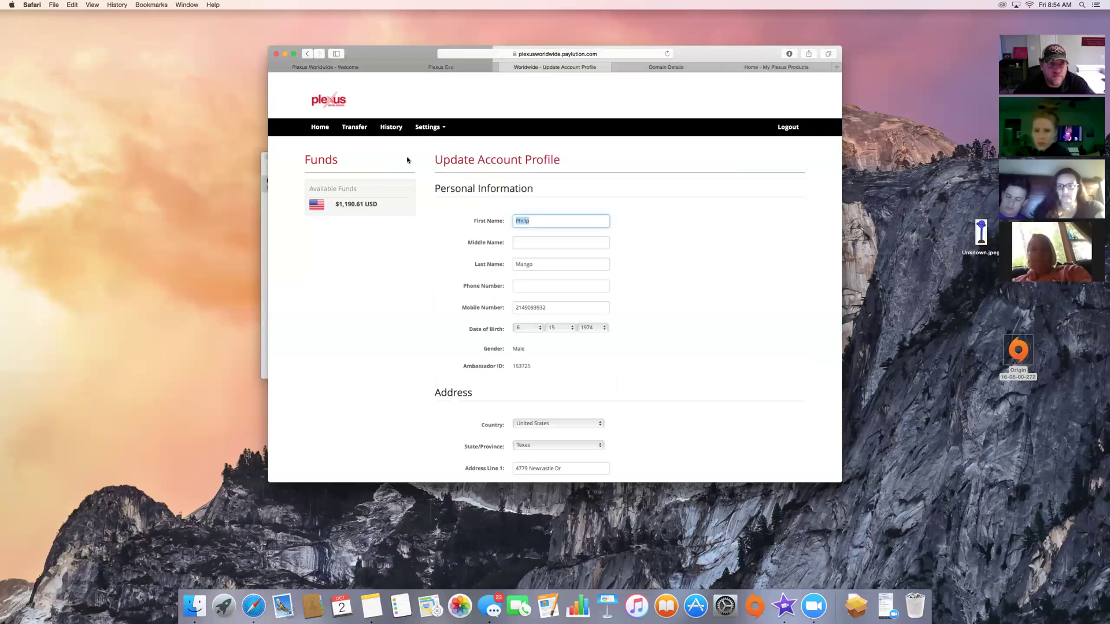
pyautogui.click(318, 130)
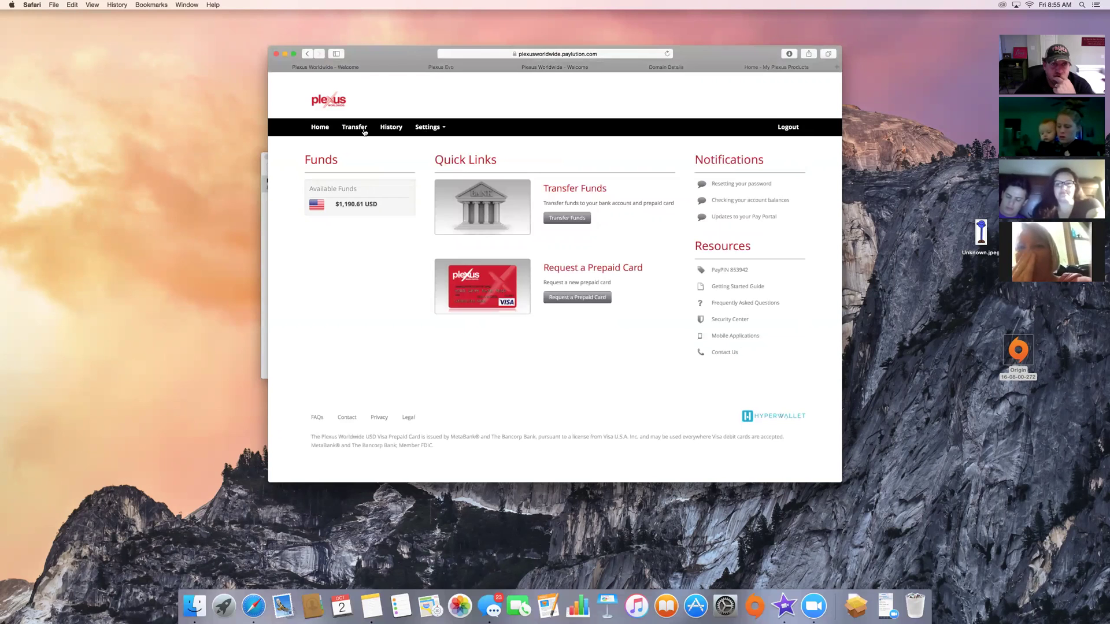
# - Reopen the Transfer Center, start adding a new transfer method and select Wire Transfer
pyautogui.click(364, 131)
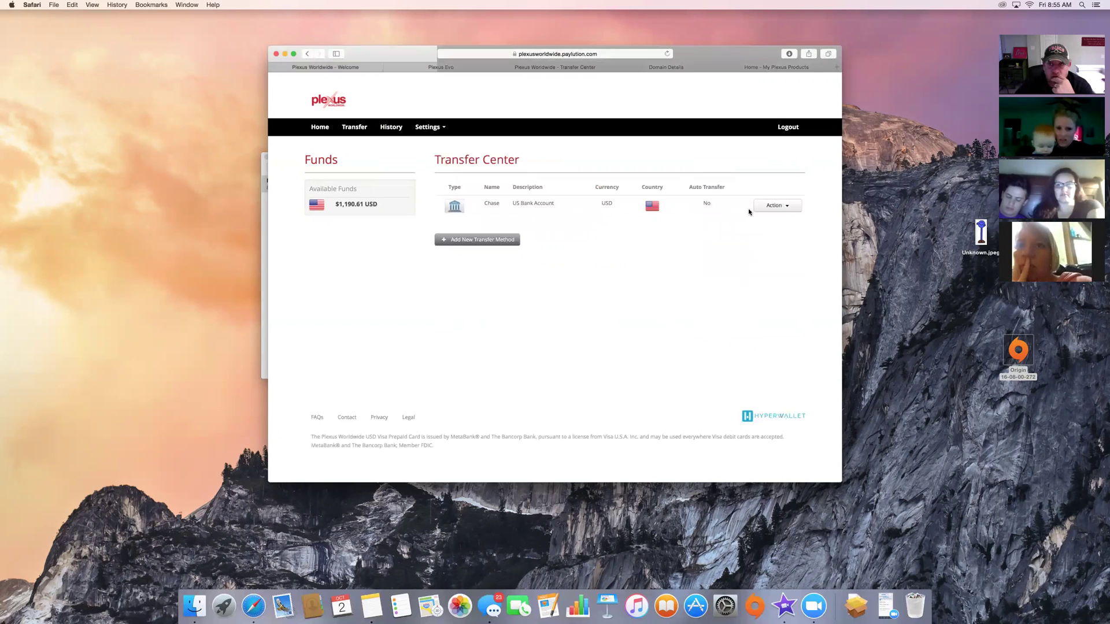
pyautogui.click(776, 208)
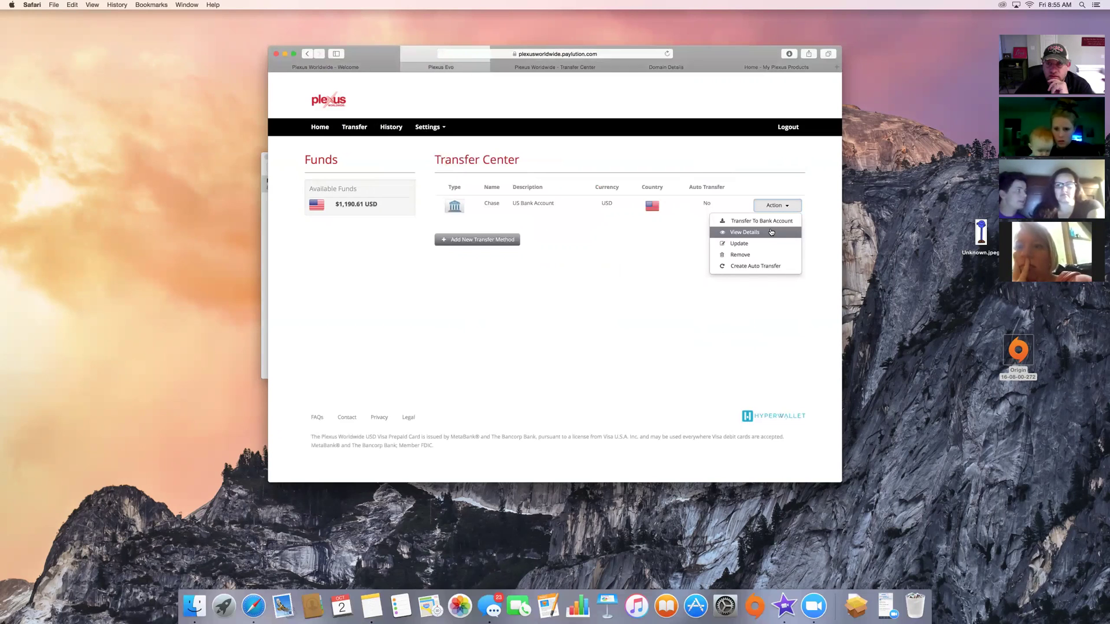
pyautogui.click(489, 243)
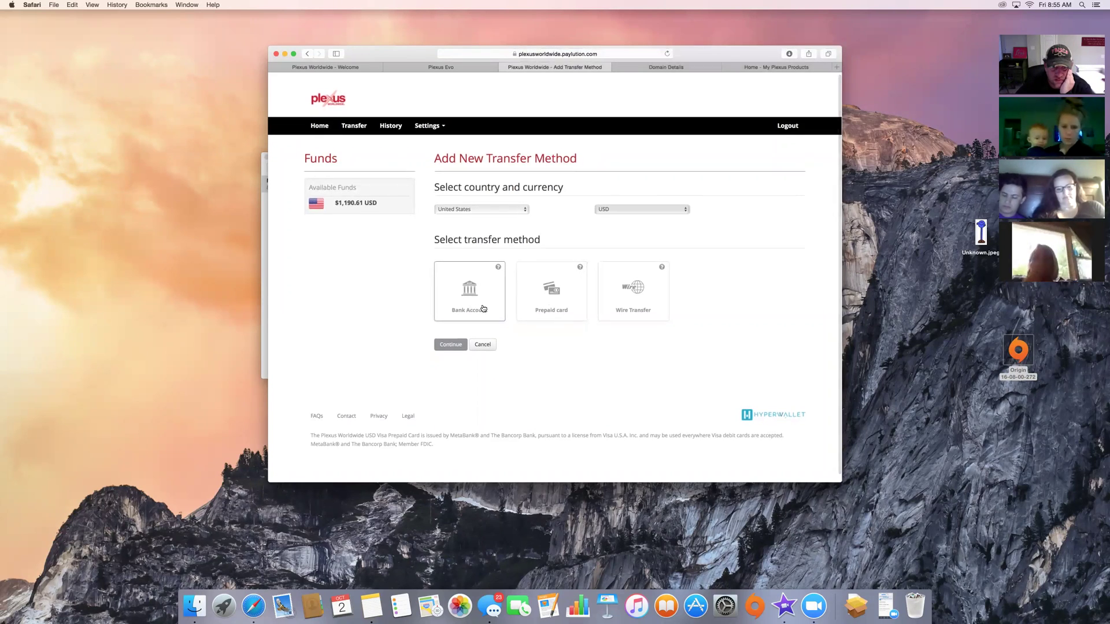
pyautogui.click(620, 314)
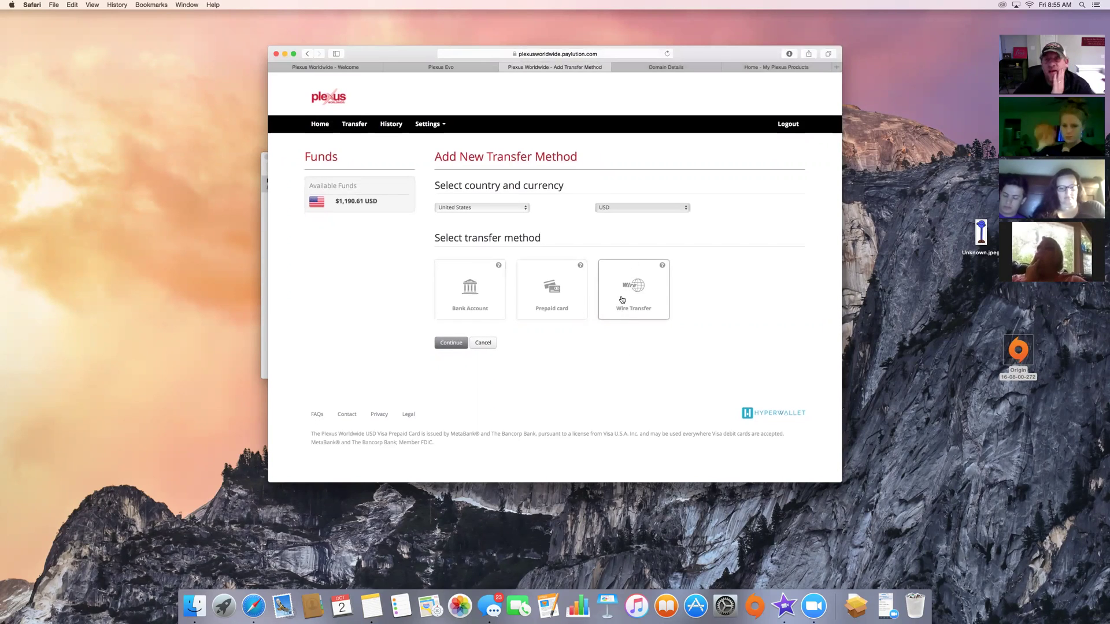
pyautogui.scroll(-1, 631, 242)
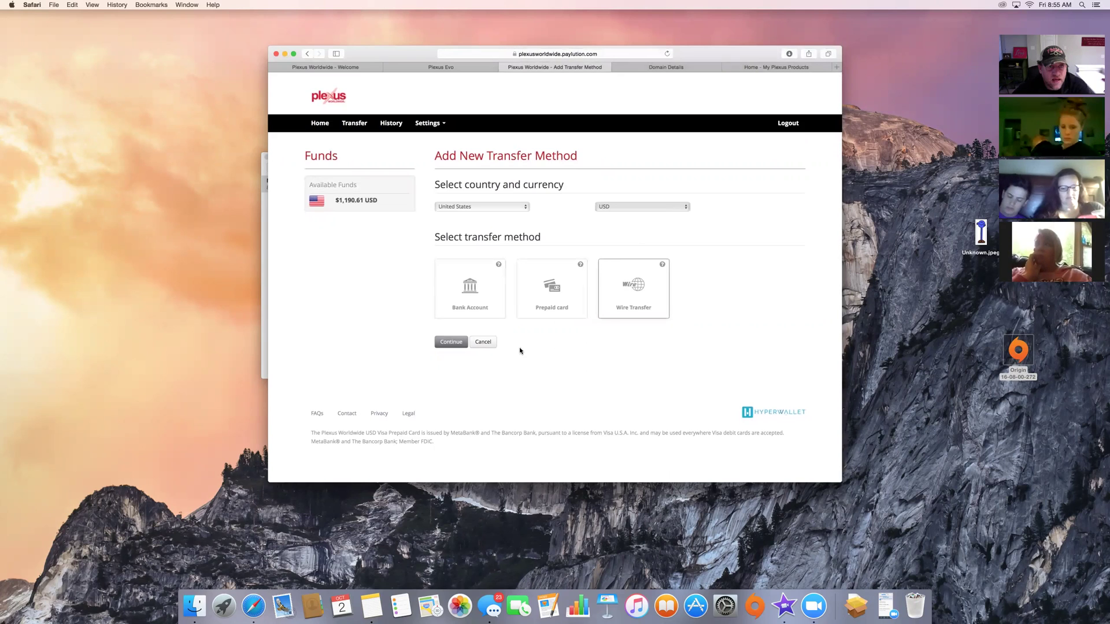
# - Leave the wire transfer setup for the pay portal's home page, and stay logged in to the GoDaddy domain details
pyautogui.click(318, 124)
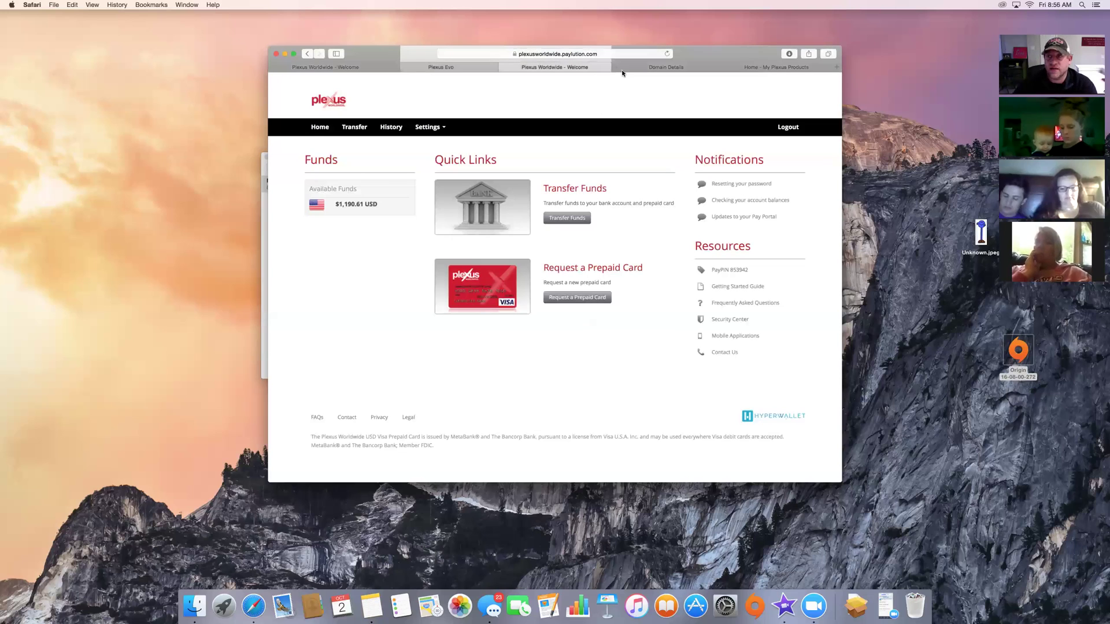
pyautogui.click(659, 67)
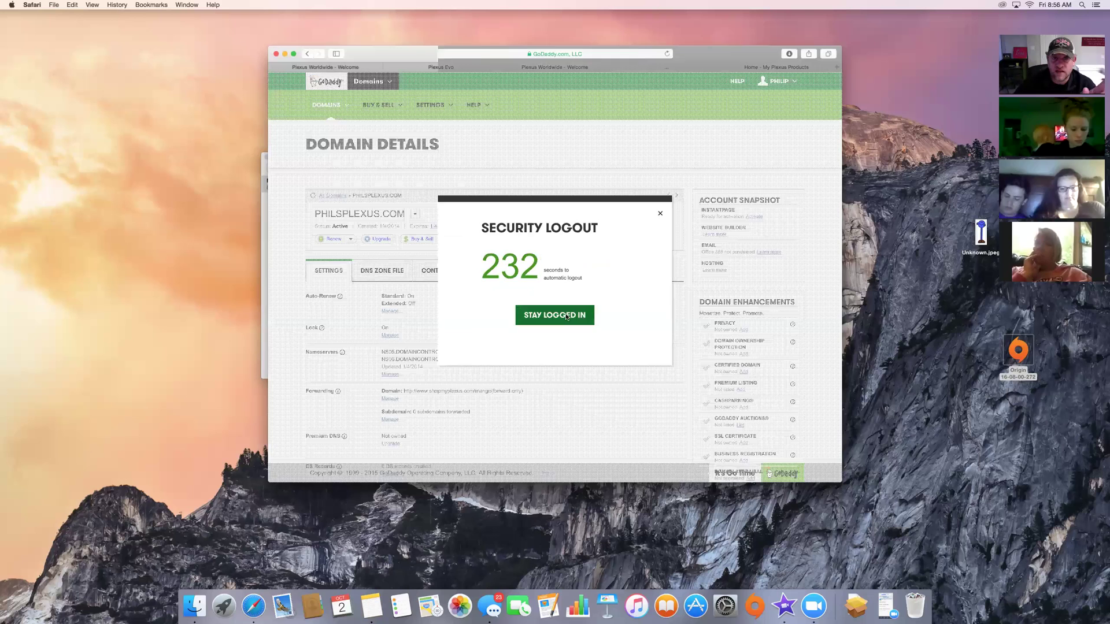
pyautogui.click(567, 316)
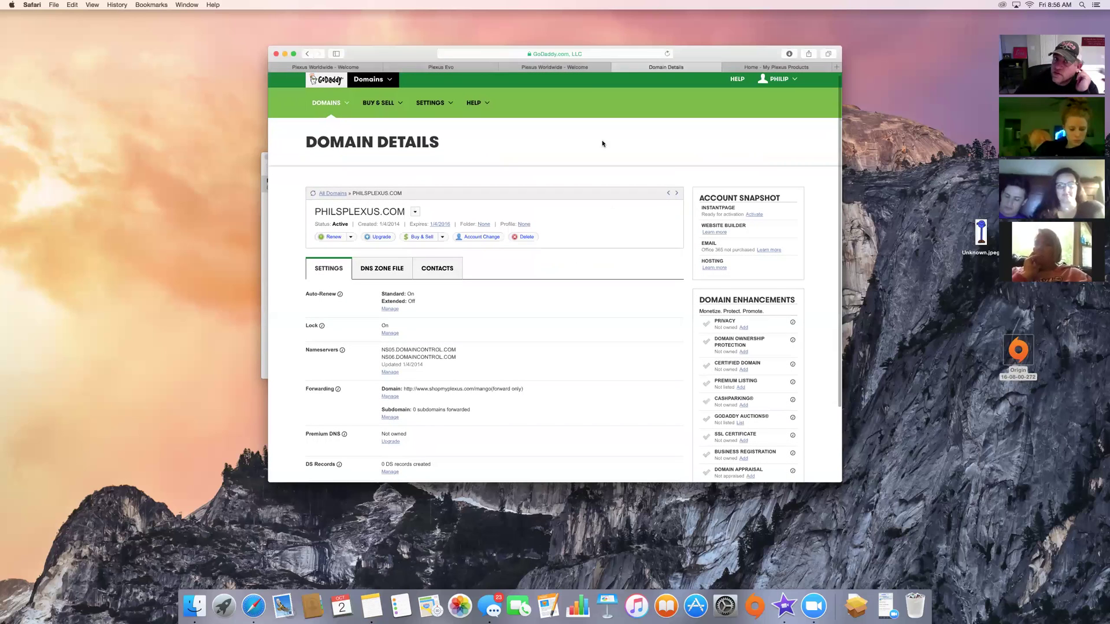
# - Compare the full web address of the Plexus shop page with the forwarding address in the GoDaddy domain details
pyautogui.click(581, 53)
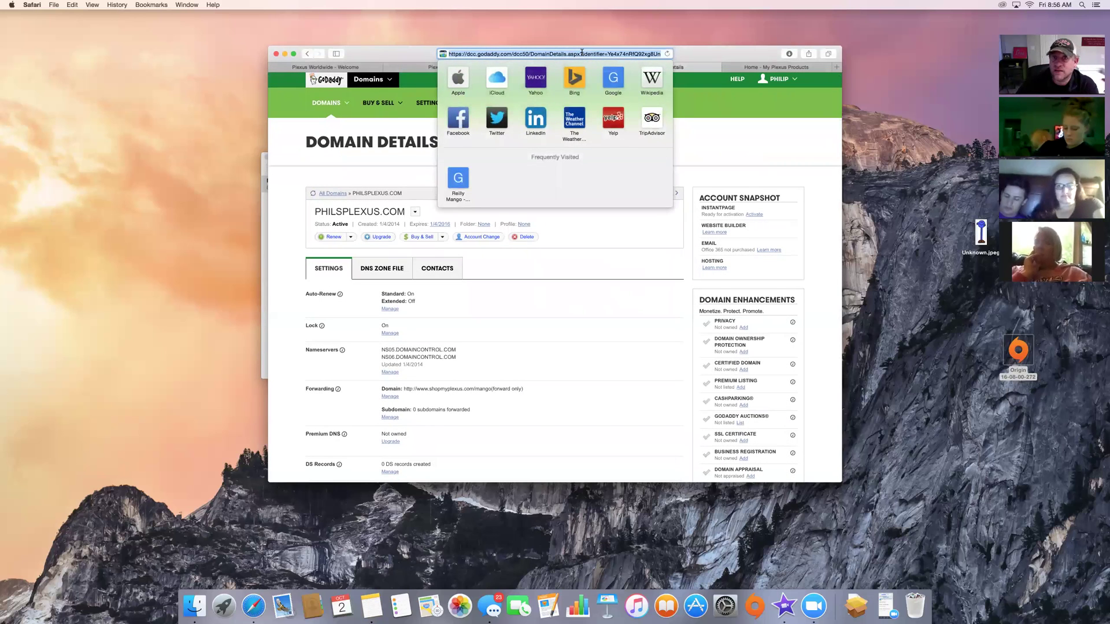
pyautogui.click(752, 67)
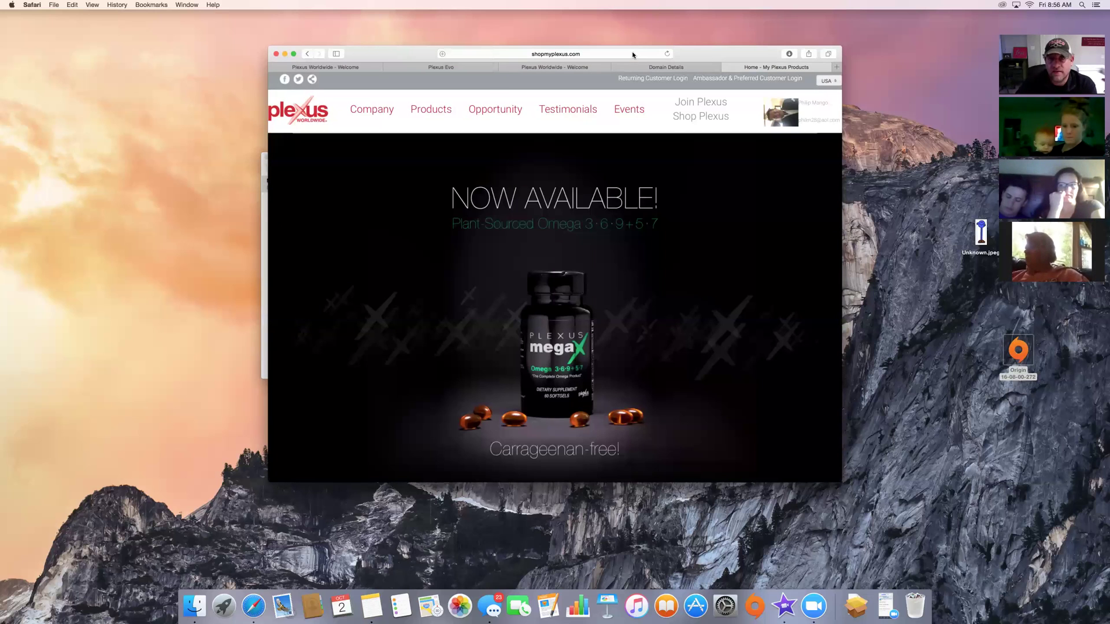
pyautogui.click(624, 52)
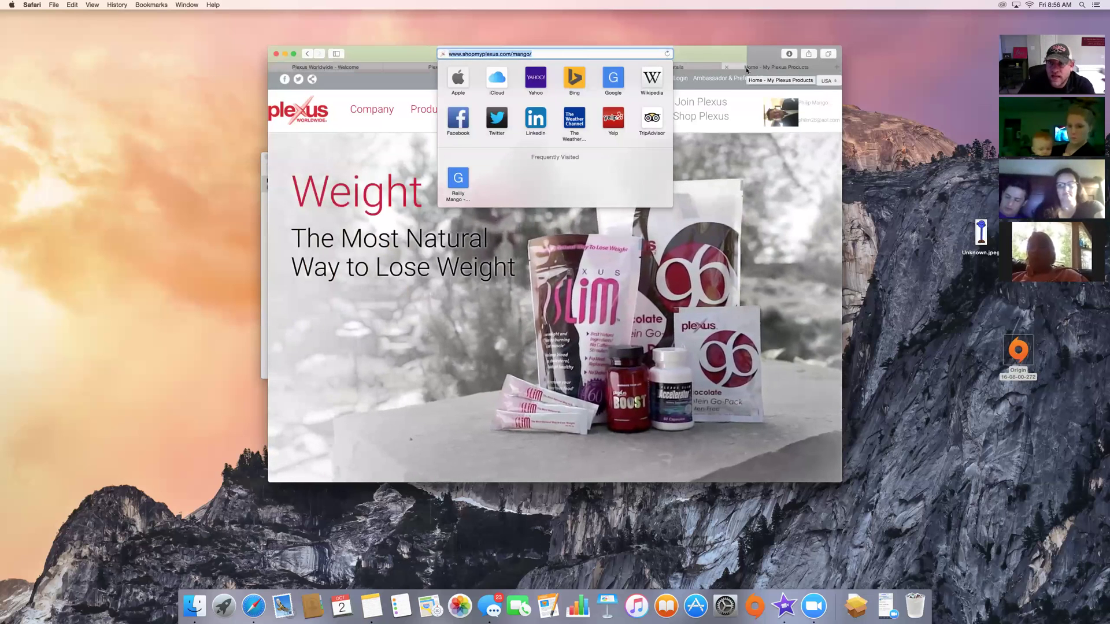
pyautogui.click(694, 67)
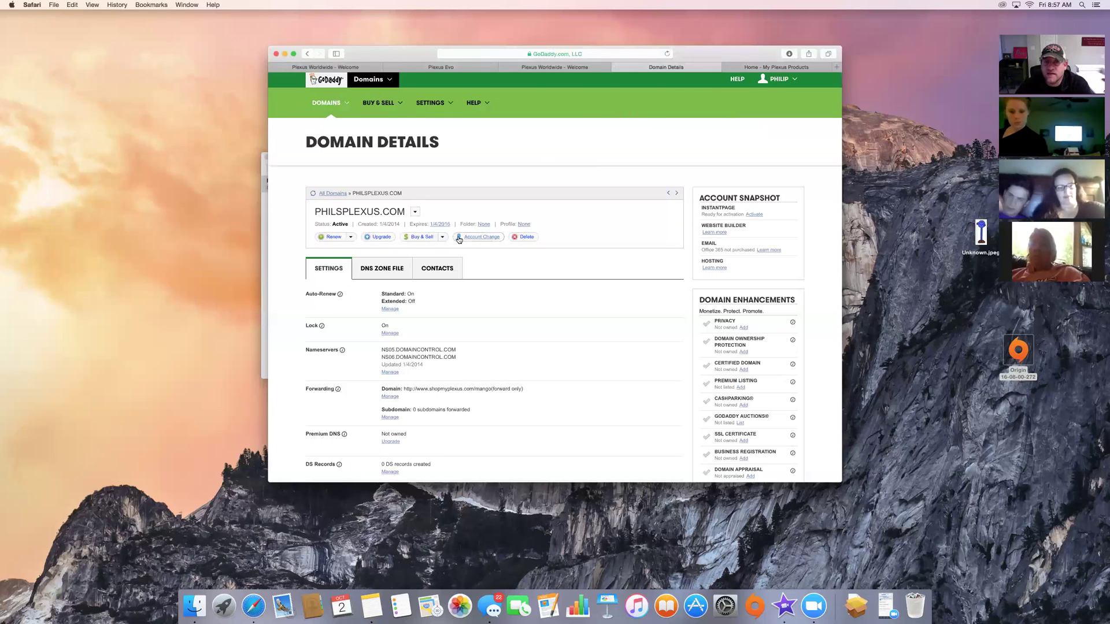
pyautogui.click(601, 53)
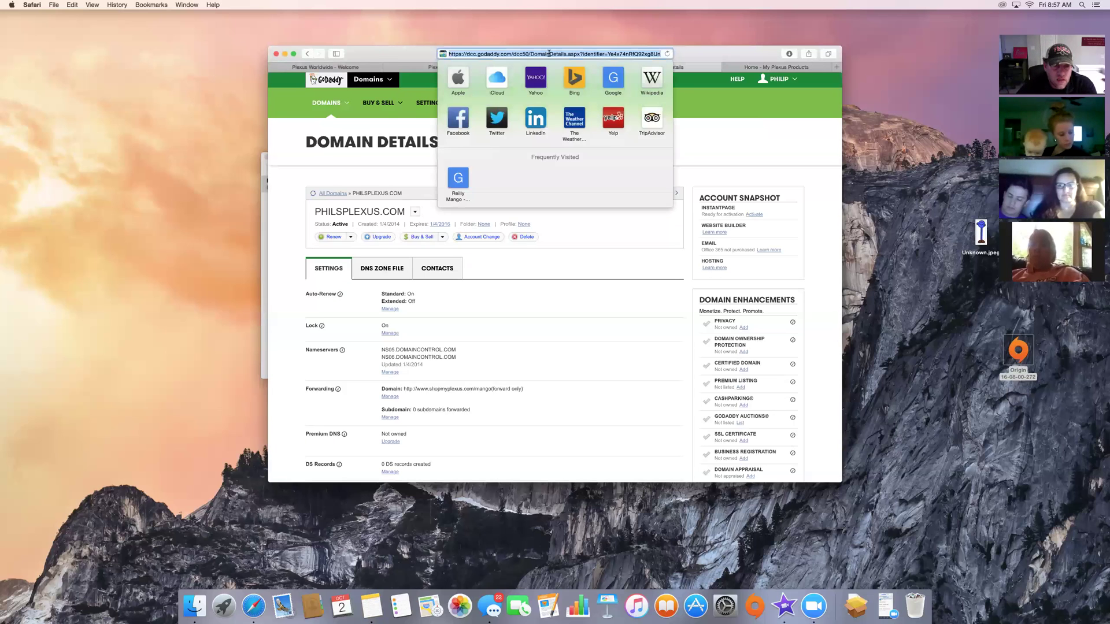
pyautogui.click(432, 332)
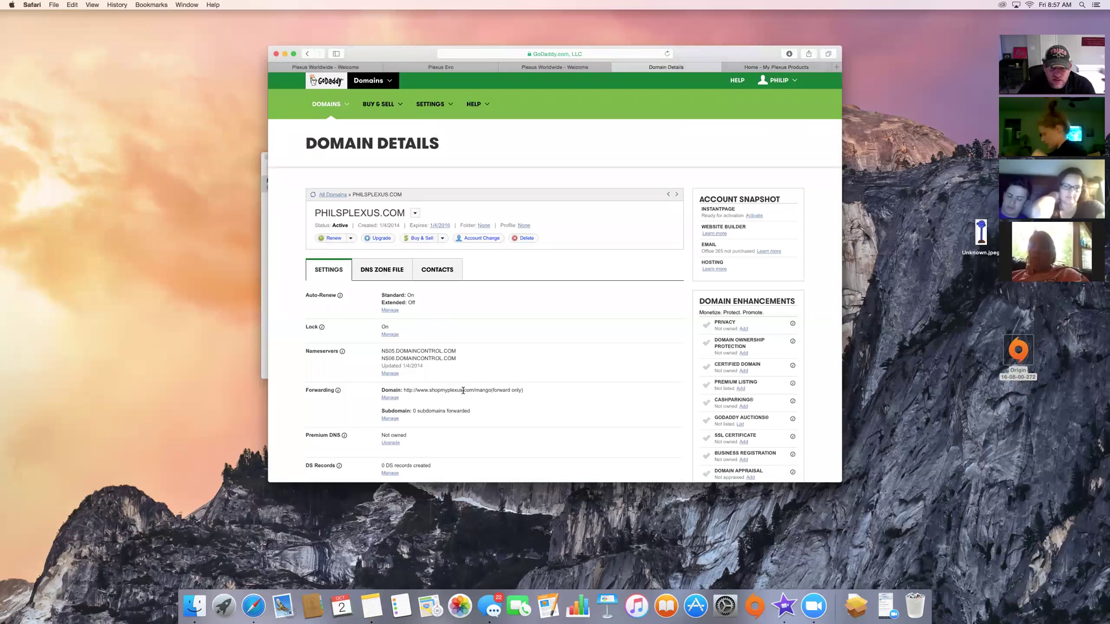
pyautogui.moveTo(531, 393); pyautogui.dragTo(413, 393)
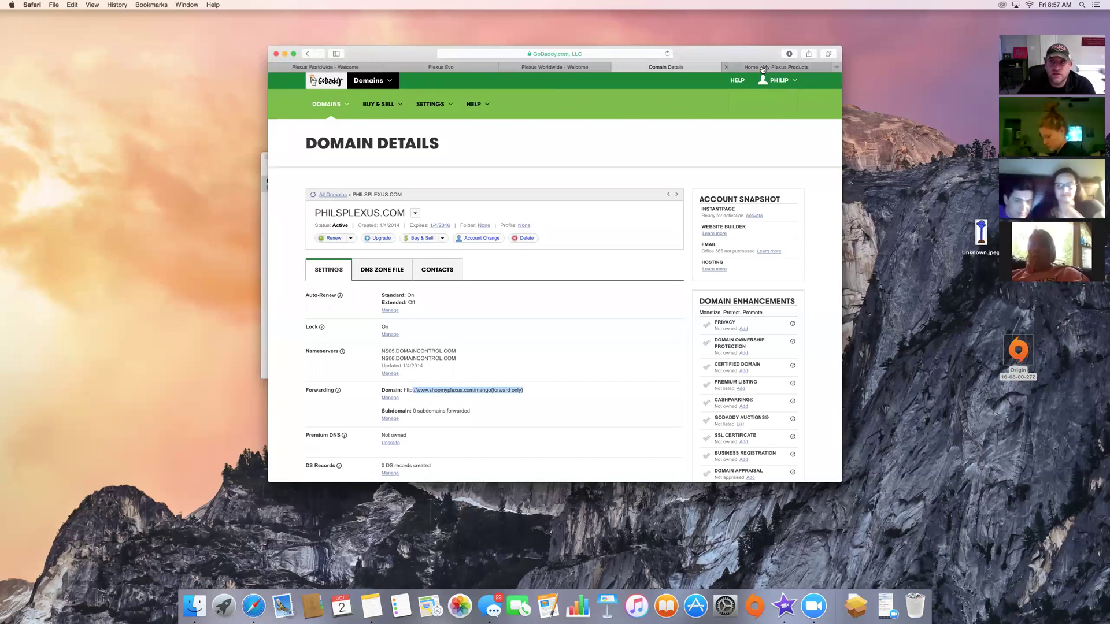
# - Load philsplexus.com in place of the Plexus shop page to test the domain forwarding
pyautogui.click(751, 68)
pyautogui.click(600, 53)
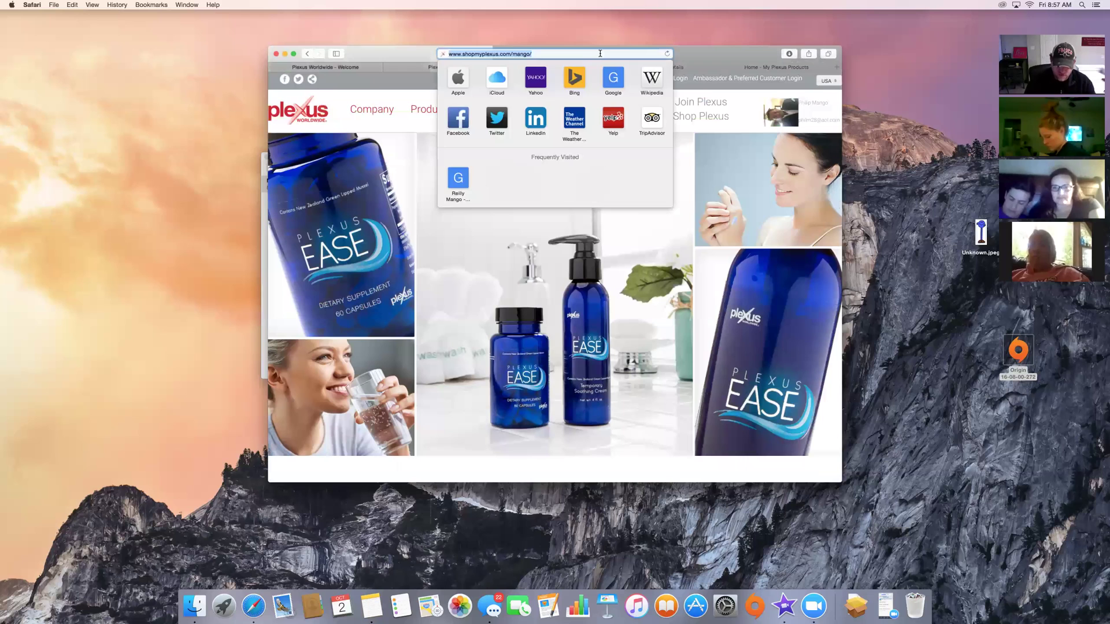
pyautogui.write('philsplexus.com')
pyautogui.press('Return')
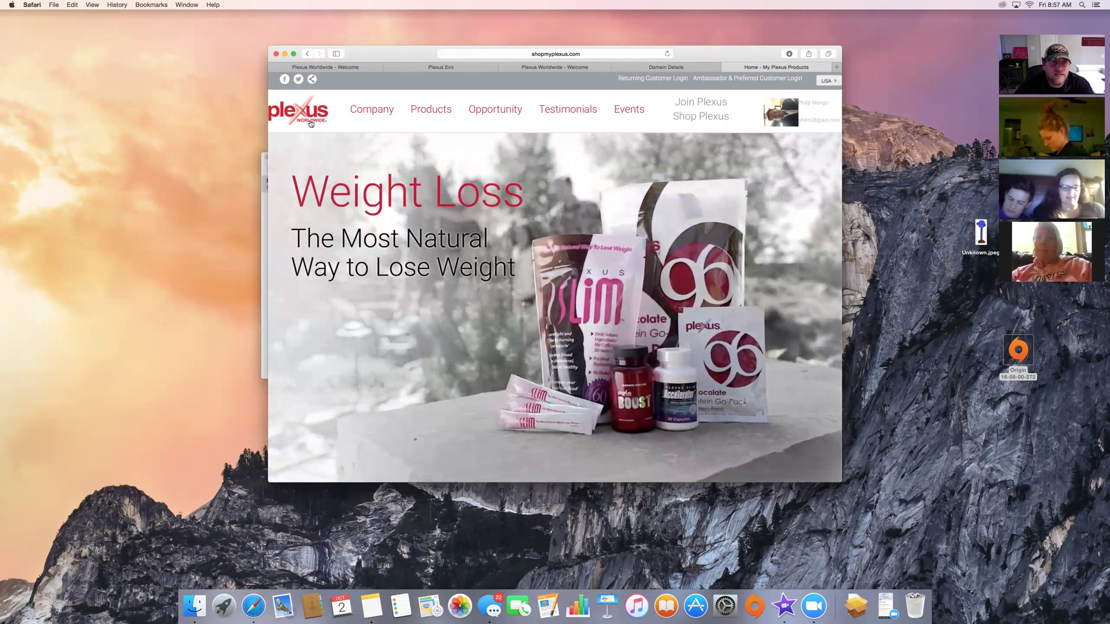
# - Close the extra pay portal page and open the downline report choices in the Plexus back office
pyautogui.click(341, 67)
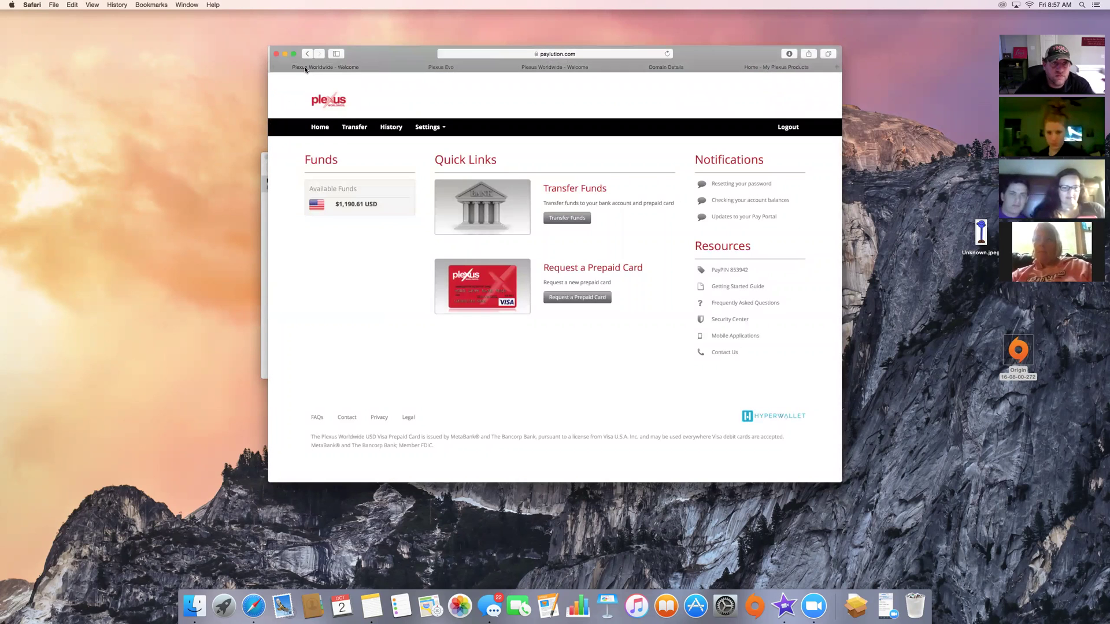
pyautogui.click(272, 65)
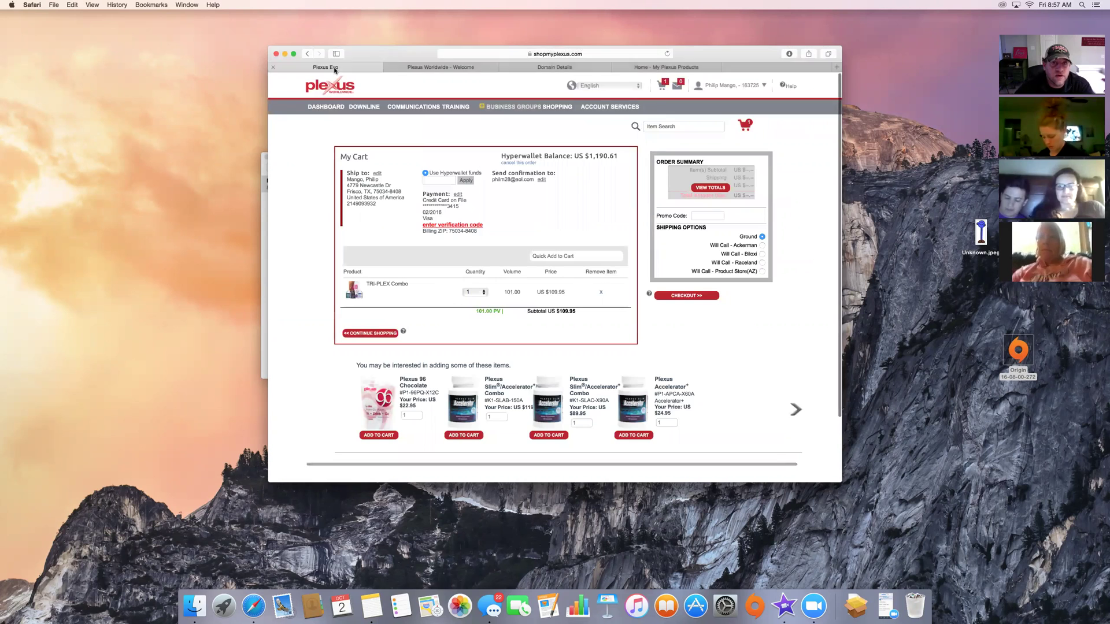
pyautogui.moveTo(551, 105)
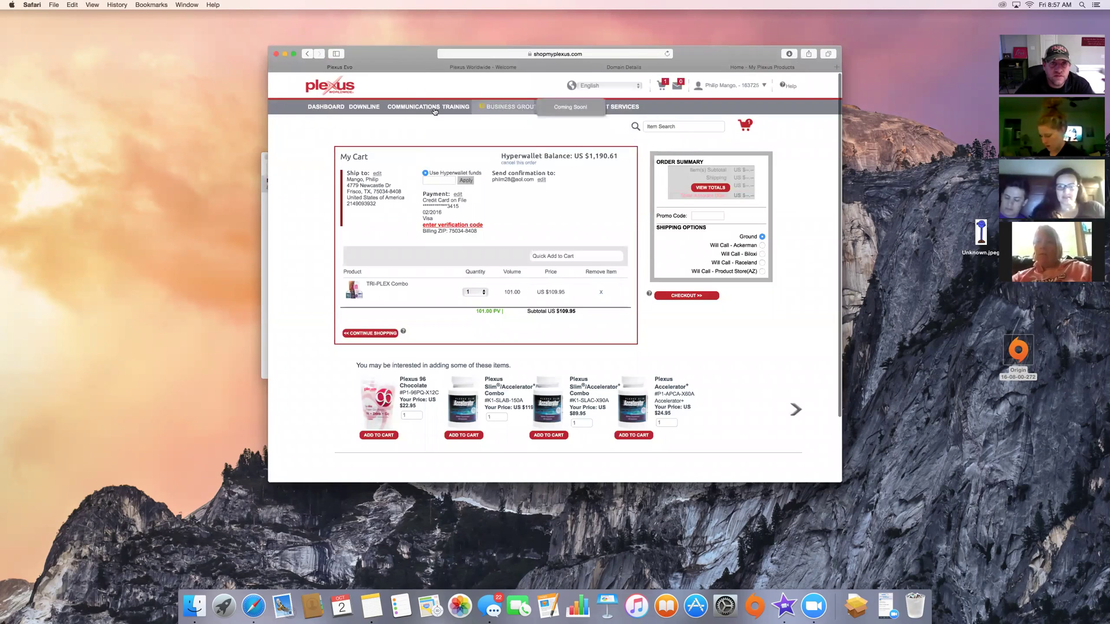
pyautogui.moveTo(359, 106)
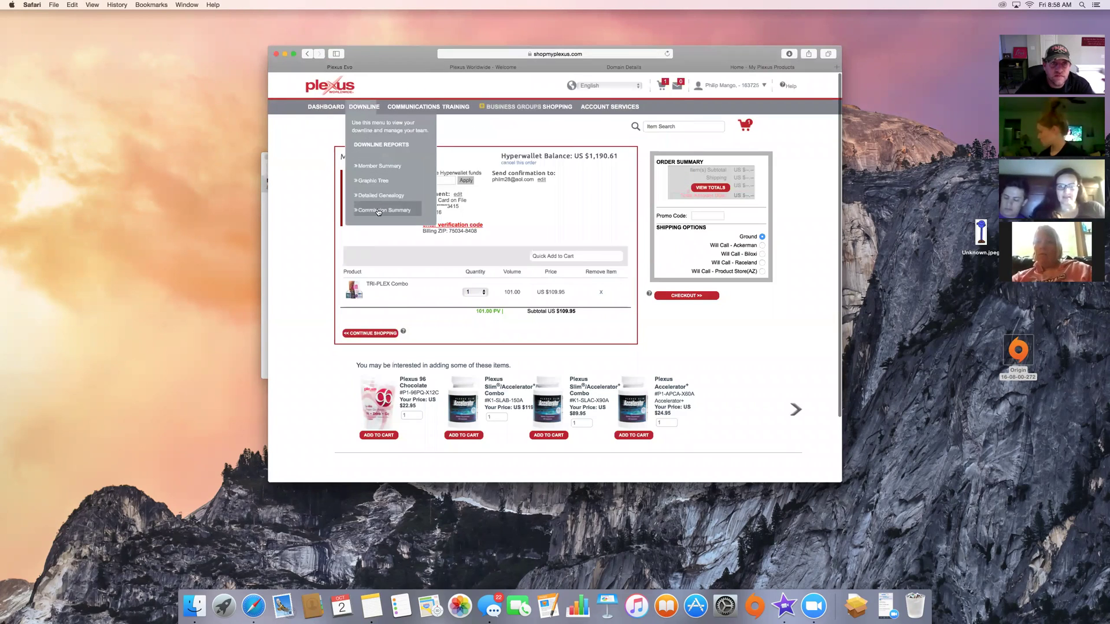
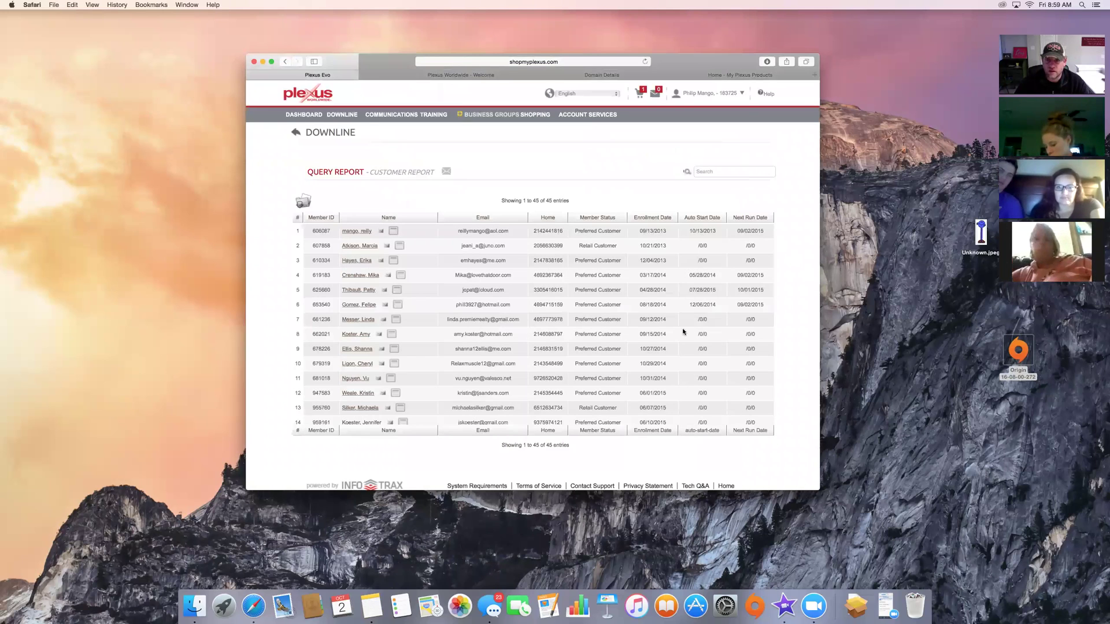
# - Return from the customer report to the downline Member Summary and examine its charts and the level, country and member type tables
pyautogui.click(286, 62)
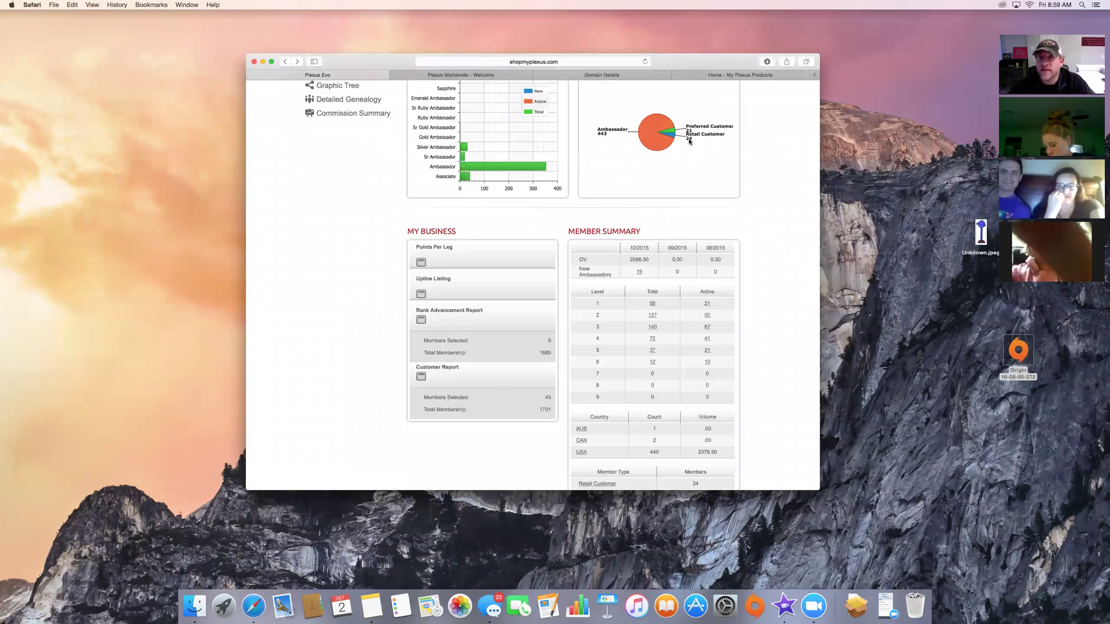
pyautogui.scroll(2, 687, 137)
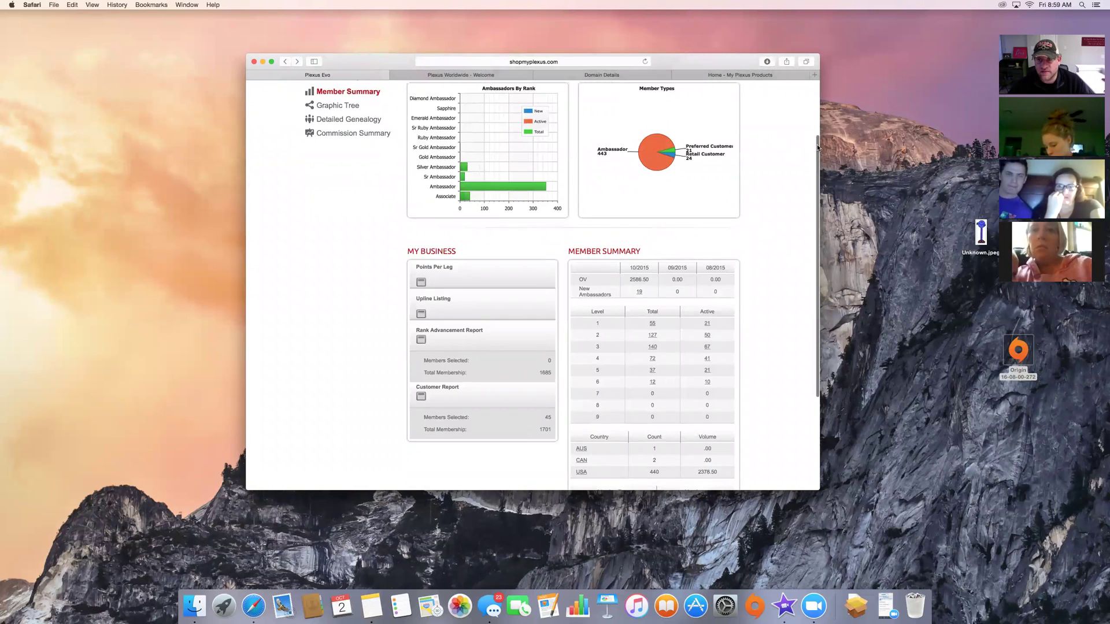
pyautogui.scroll(3, 706, 186)
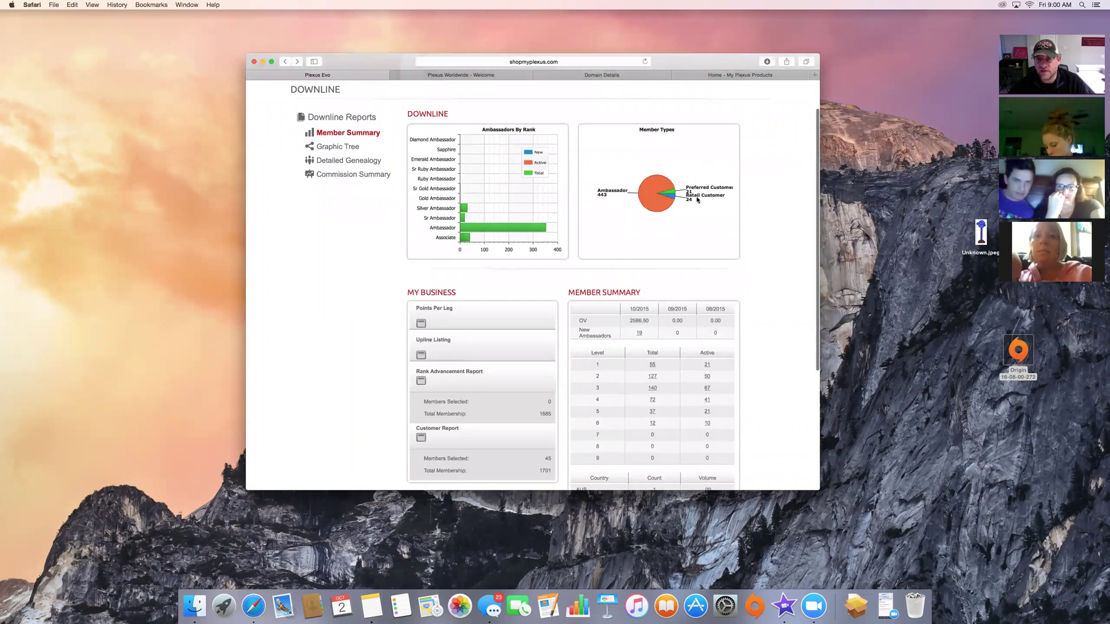
pyautogui.moveTo(669, 196)
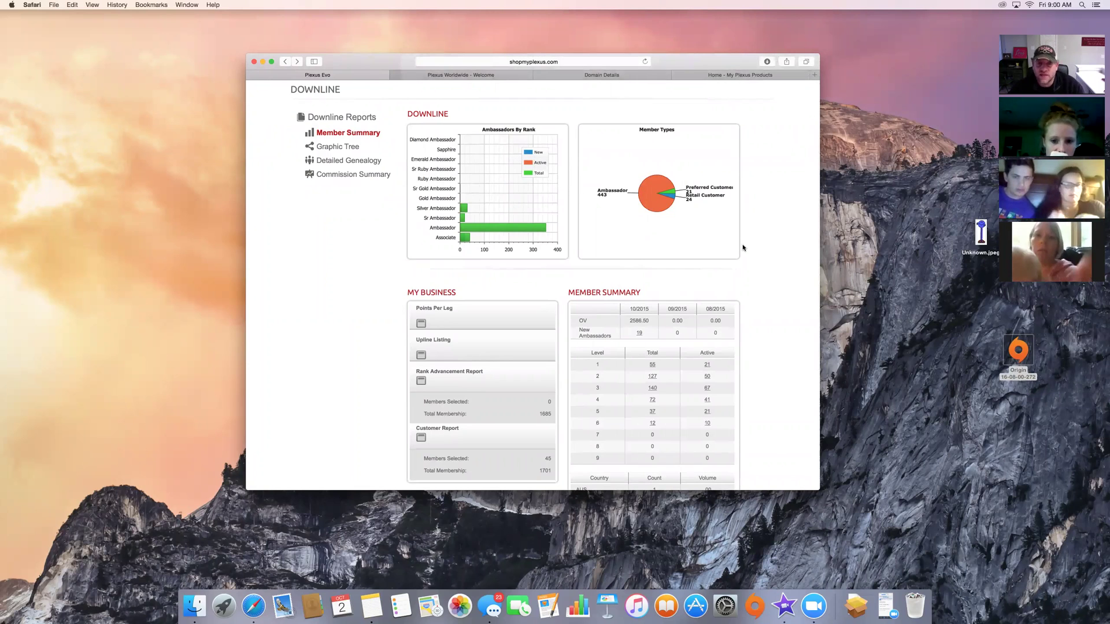
pyautogui.scroll(1, 711, 272)
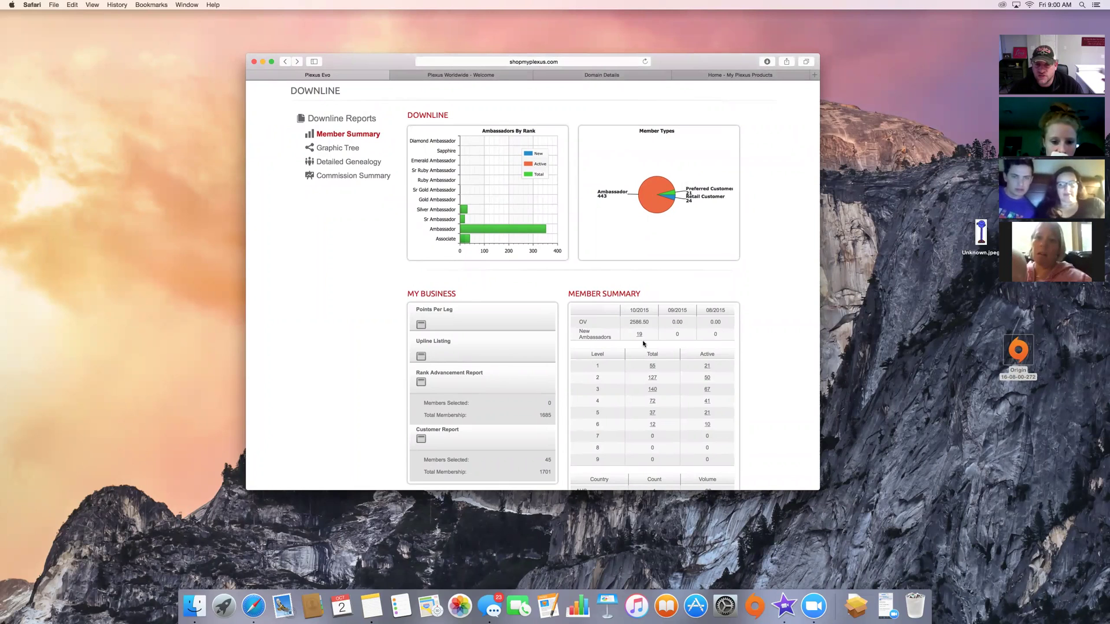
pyautogui.scroll(-1, 754, 289)
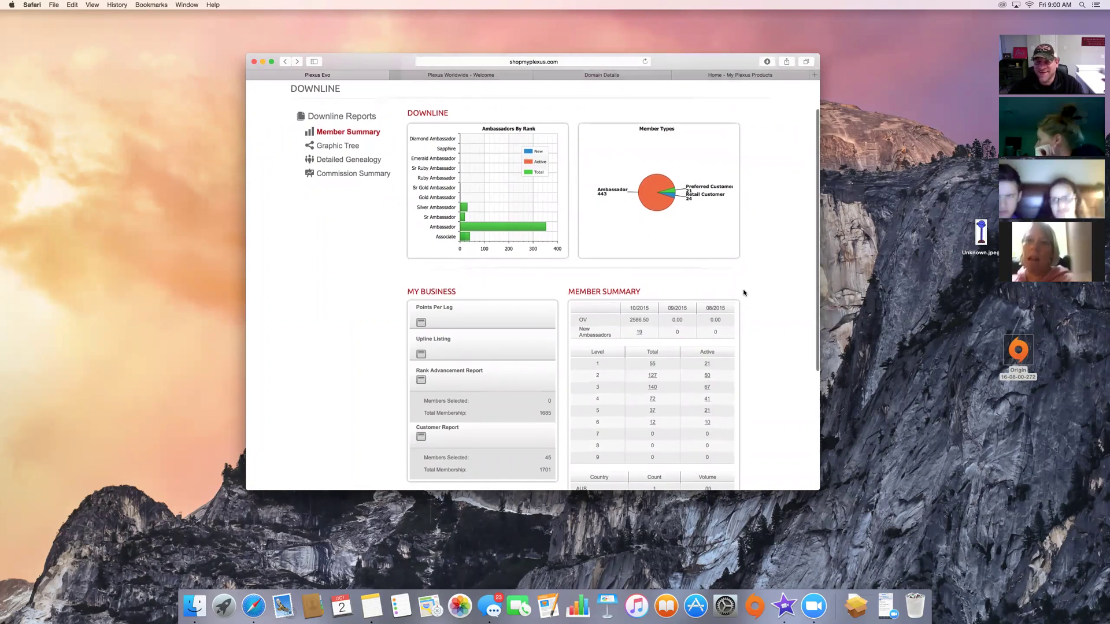
pyautogui.scroll(-3, 733, 294)
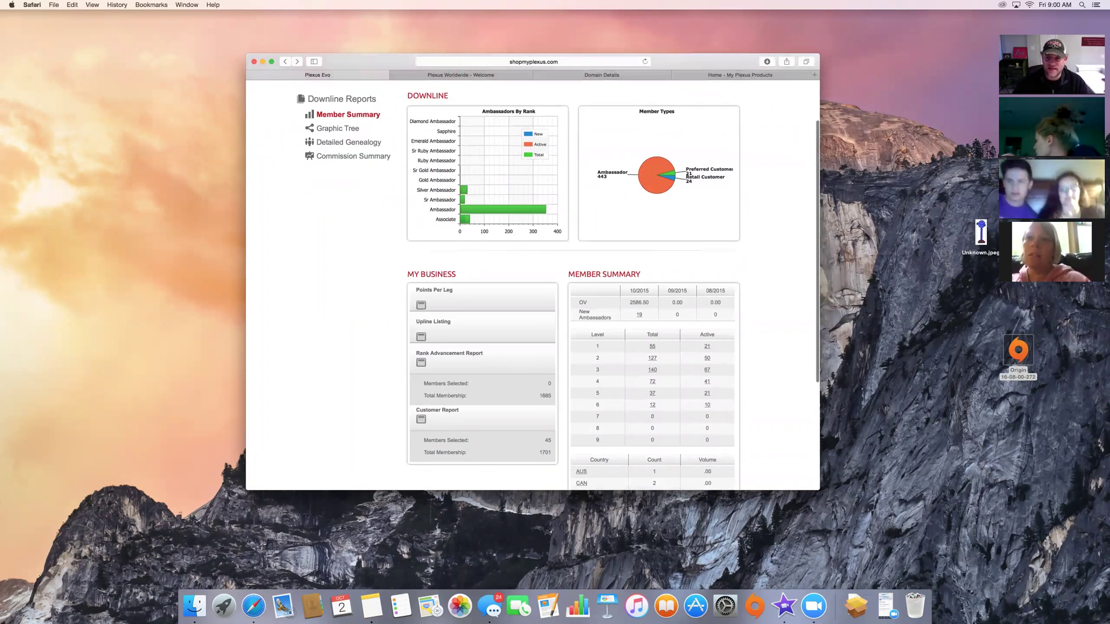
pyautogui.scroll(-5, 533, 276)
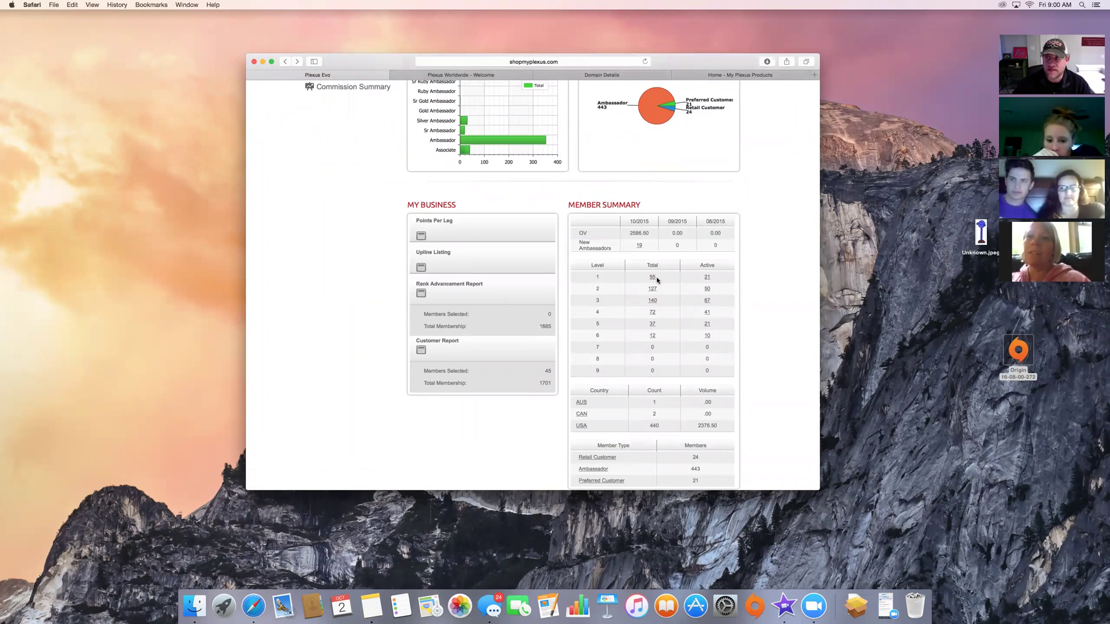
pyautogui.scroll(-1, 666, 379)
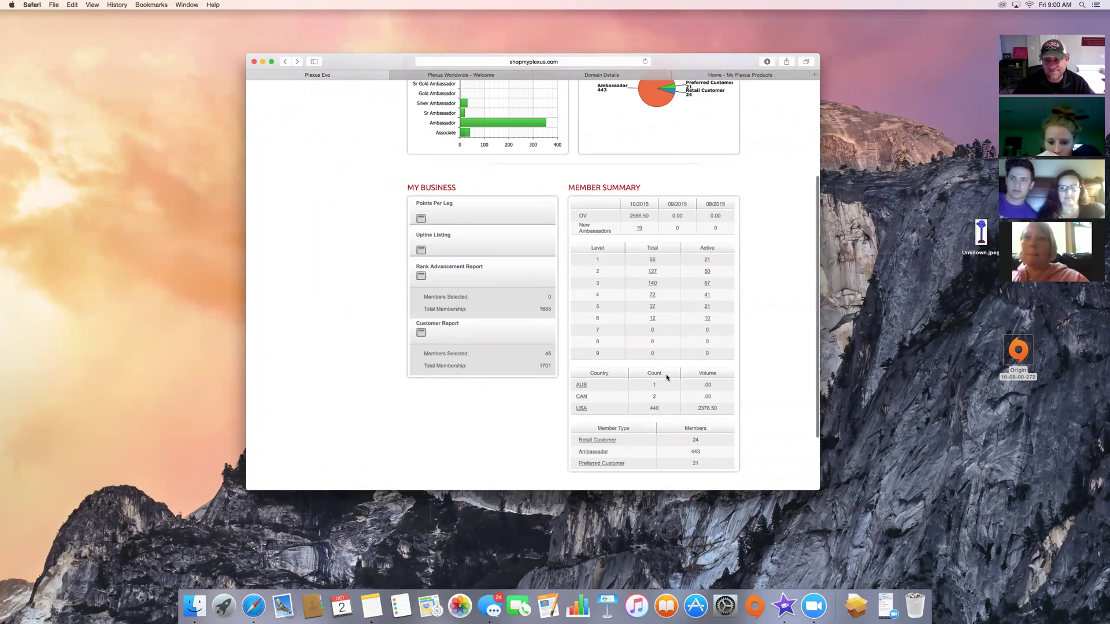
pyautogui.scroll(-1, 666, 377)
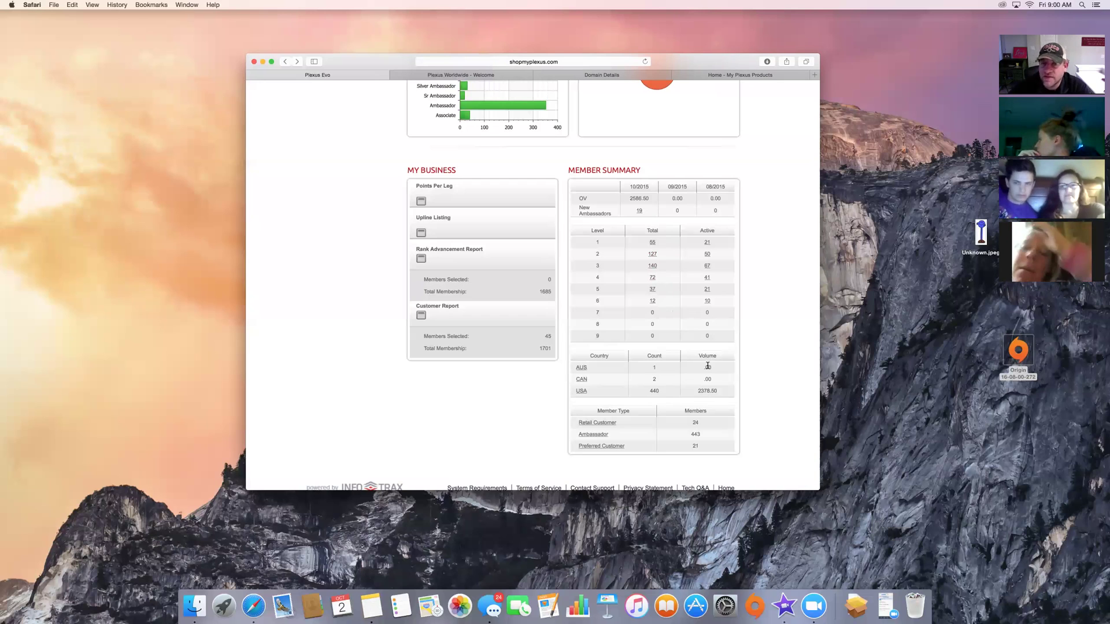
pyautogui.scroll(5, 708, 366)
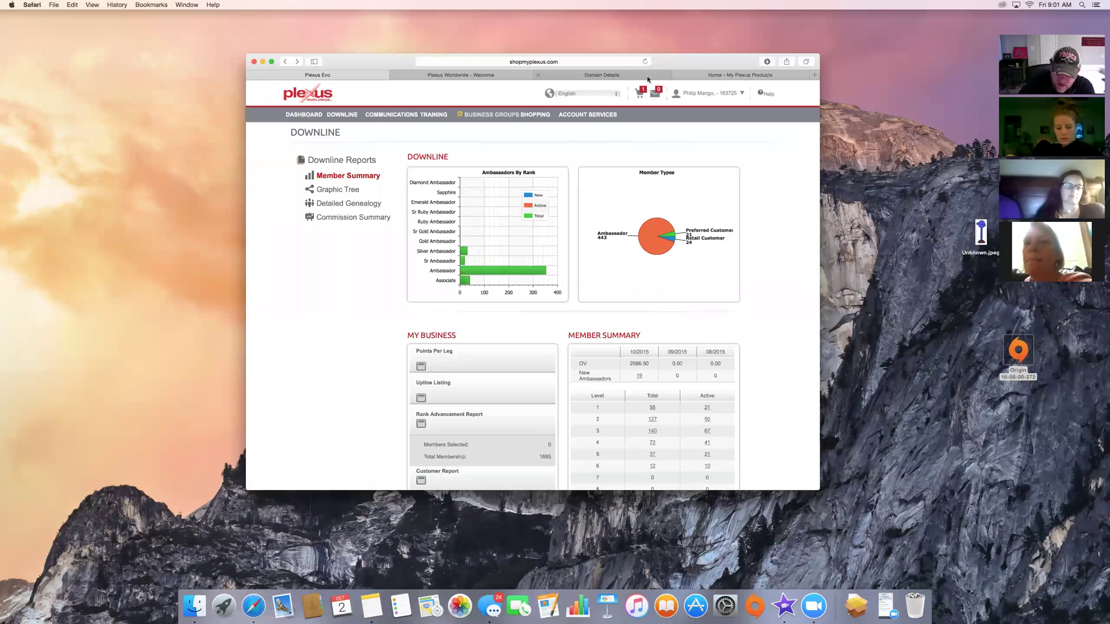
# - Return to the GoDaddy domain details and view the available domain management options
pyautogui.click(647, 75)
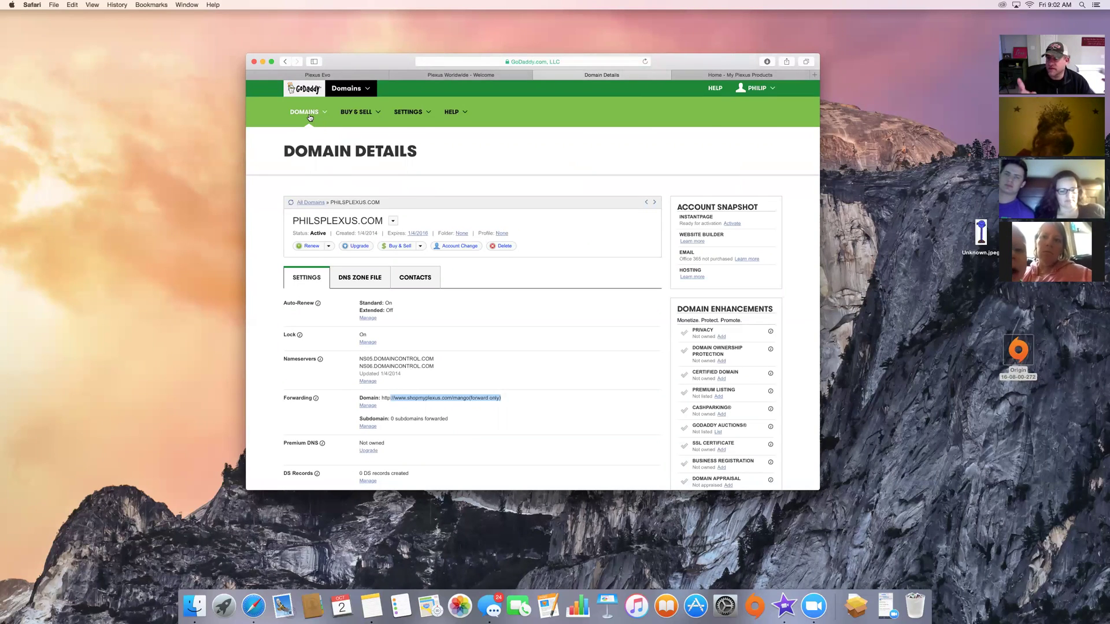
pyautogui.scroll(-1, 309, 117)
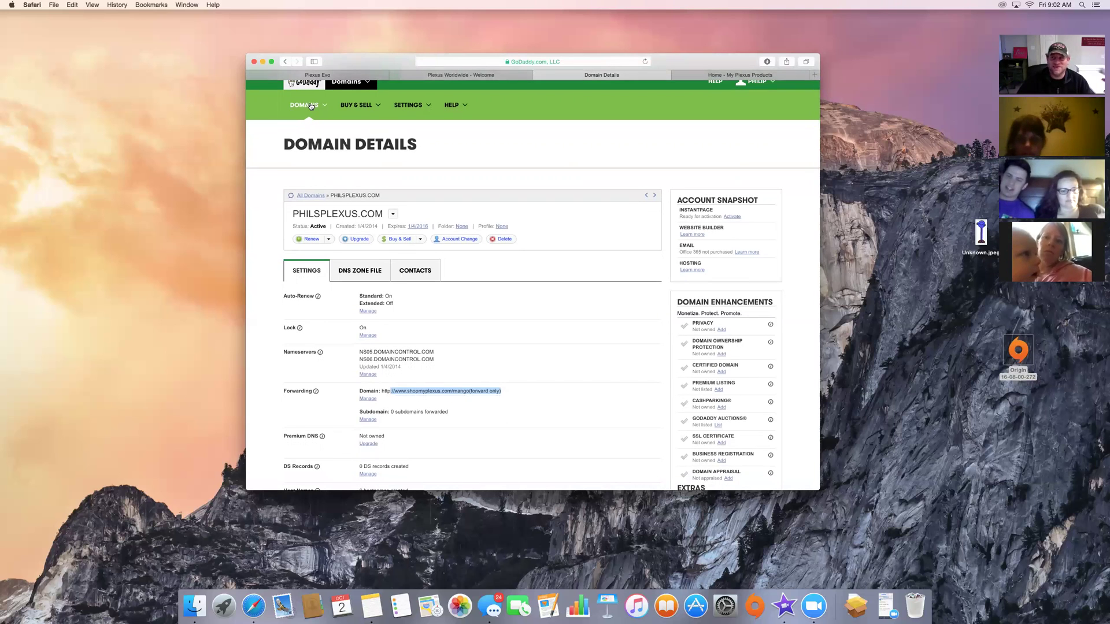
pyautogui.click(311, 106)
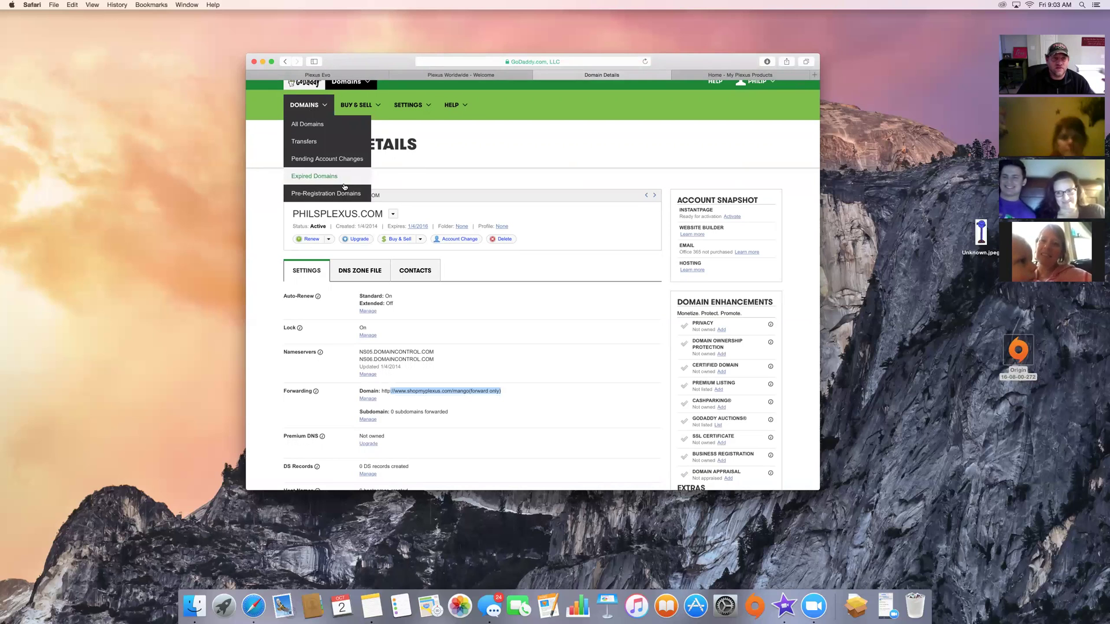
pyautogui.click(741, 135)
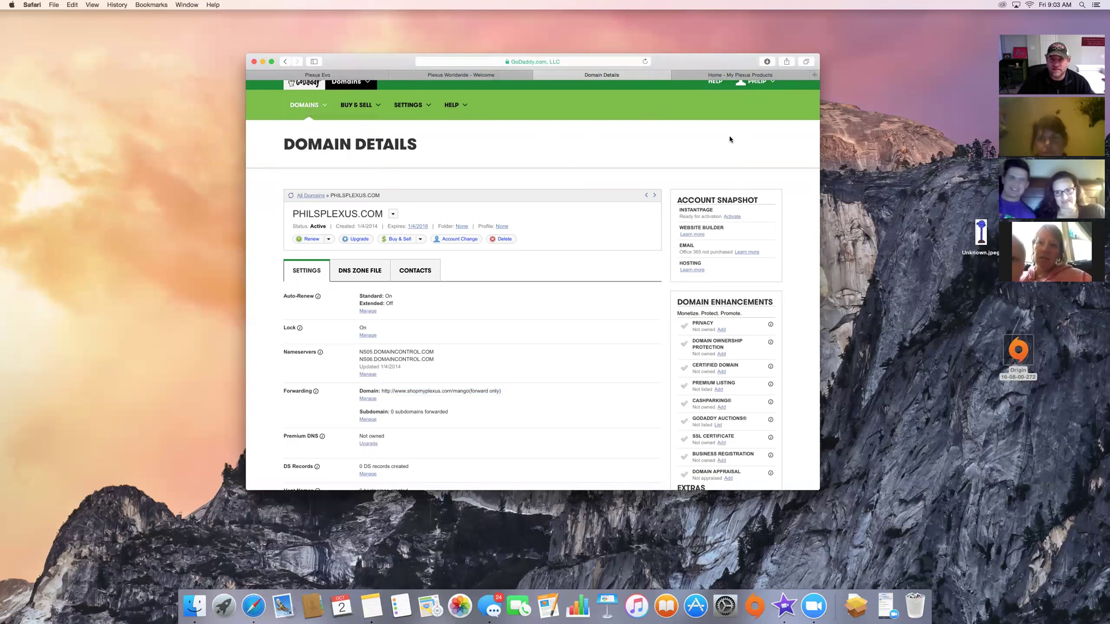
pyautogui.scroll(1, 732, 139)
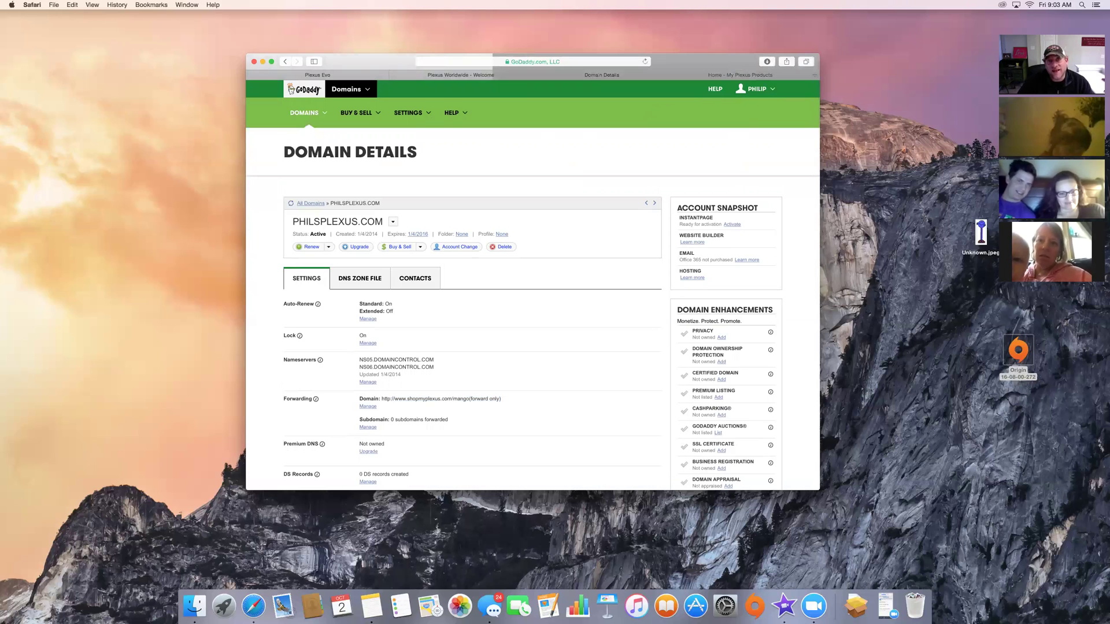
# - Search GoDaddy for the availability of the domain name plexusbyabbey
pyautogui.click(308, 91)
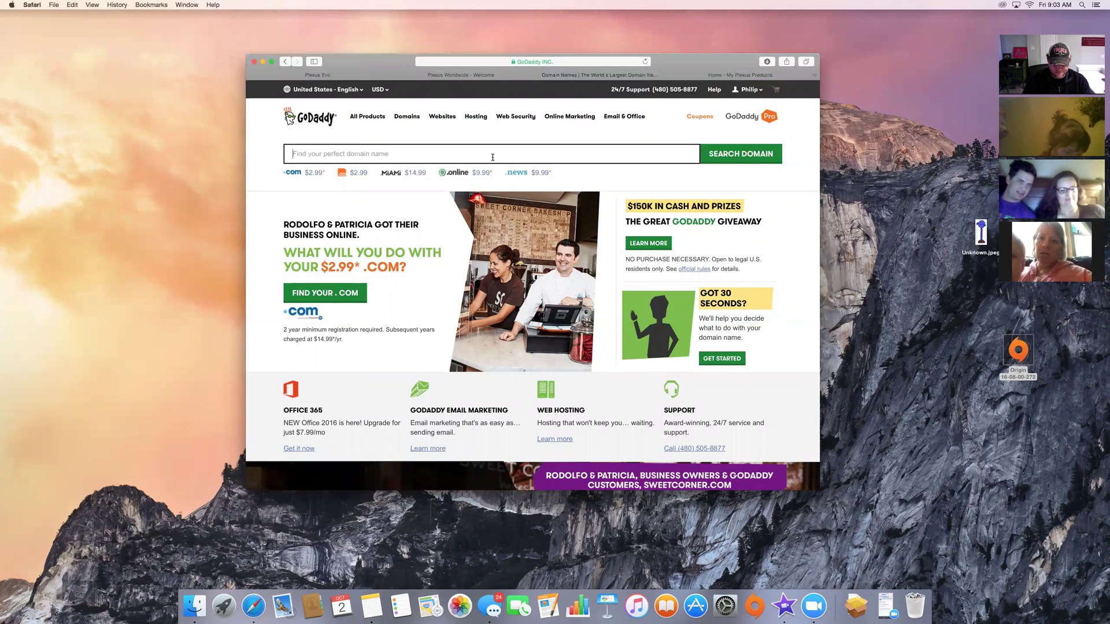
pyautogui.write('plexusbyabbey')
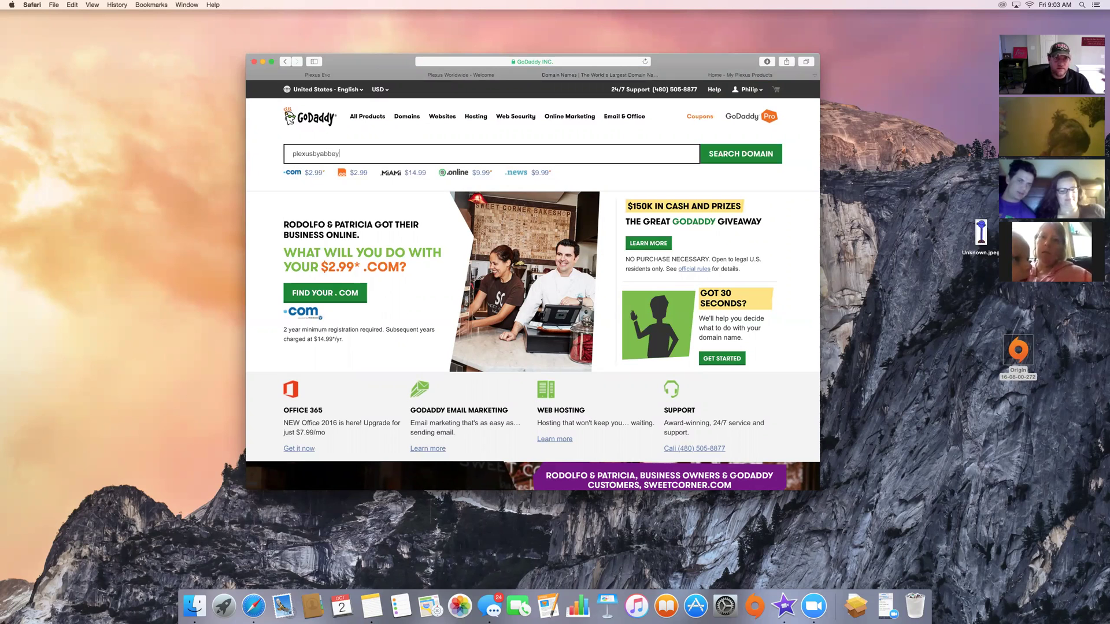
pyautogui.click(740, 160)
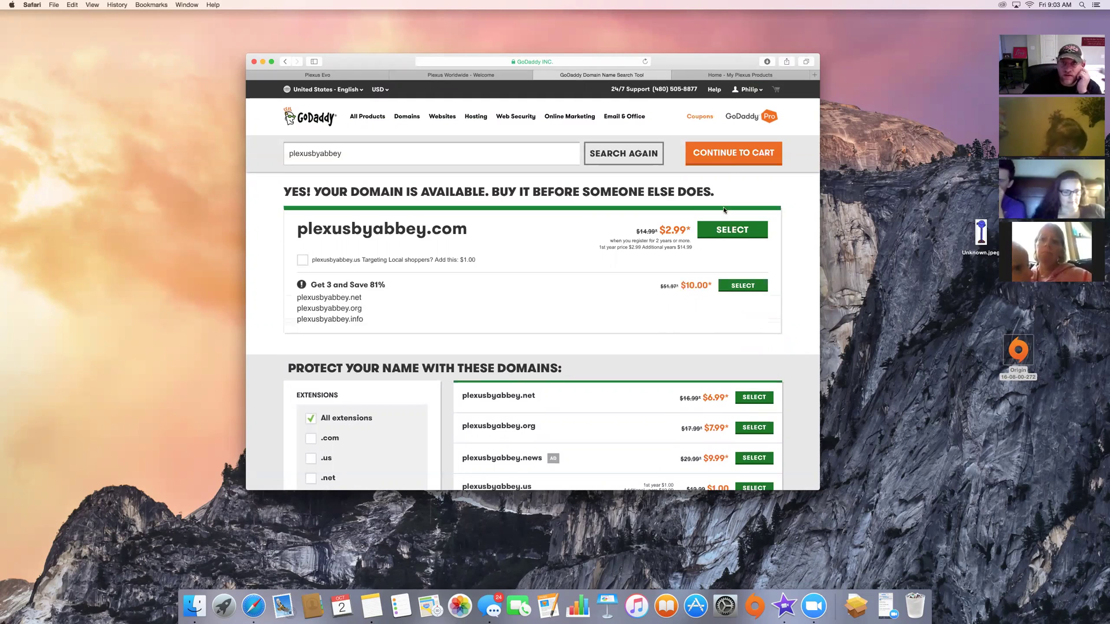
# - Return to the account's domain list and open the details of JENSPLEXUS.COM
pyautogui.click(749, 90)
pyautogui.click(333, 156)
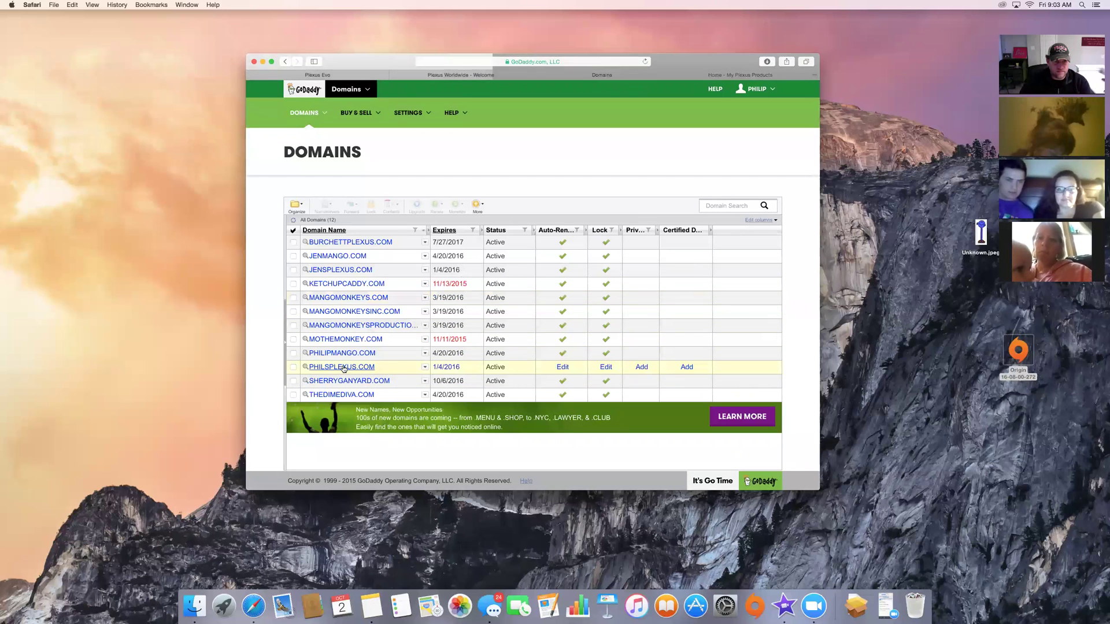
pyautogui.click(358, 269)
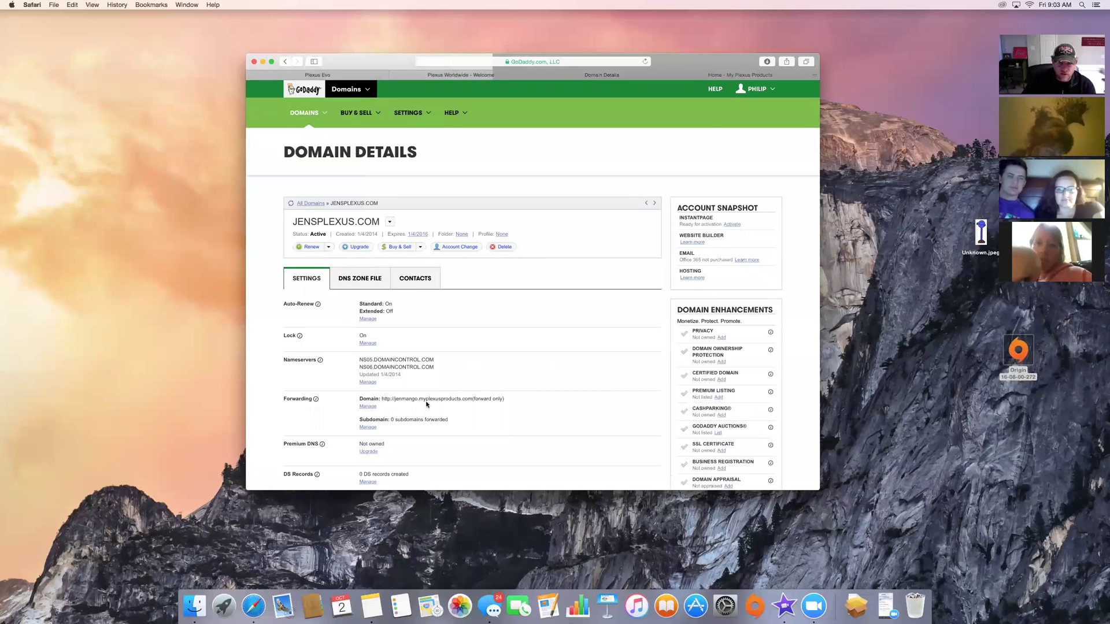
pyautogui.click(368, 407)
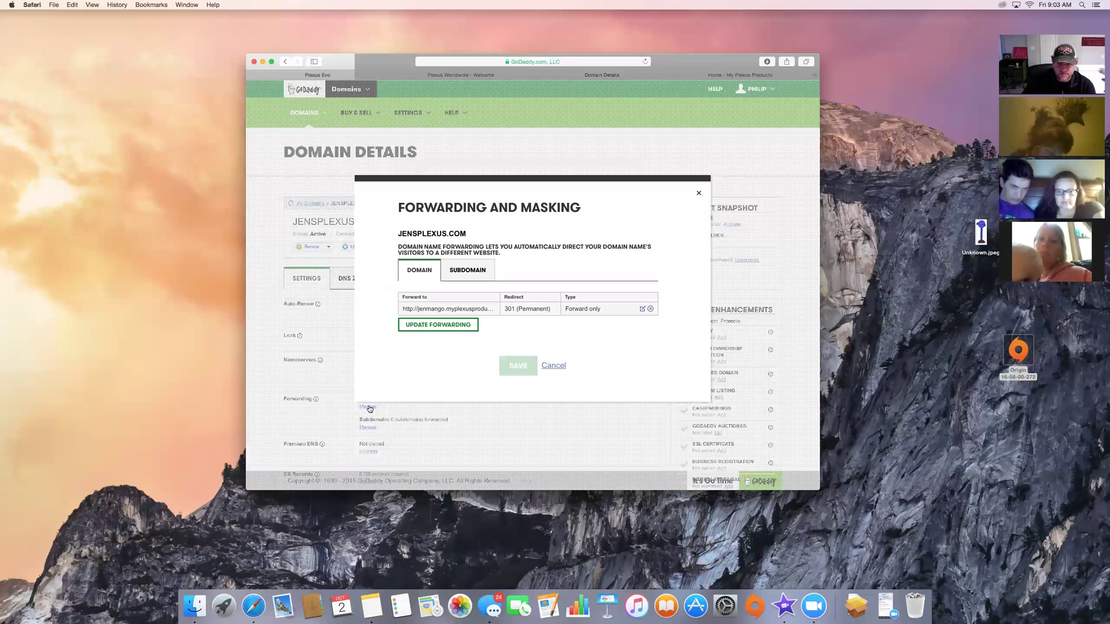
pyautogui.tripleClick(484, 309)
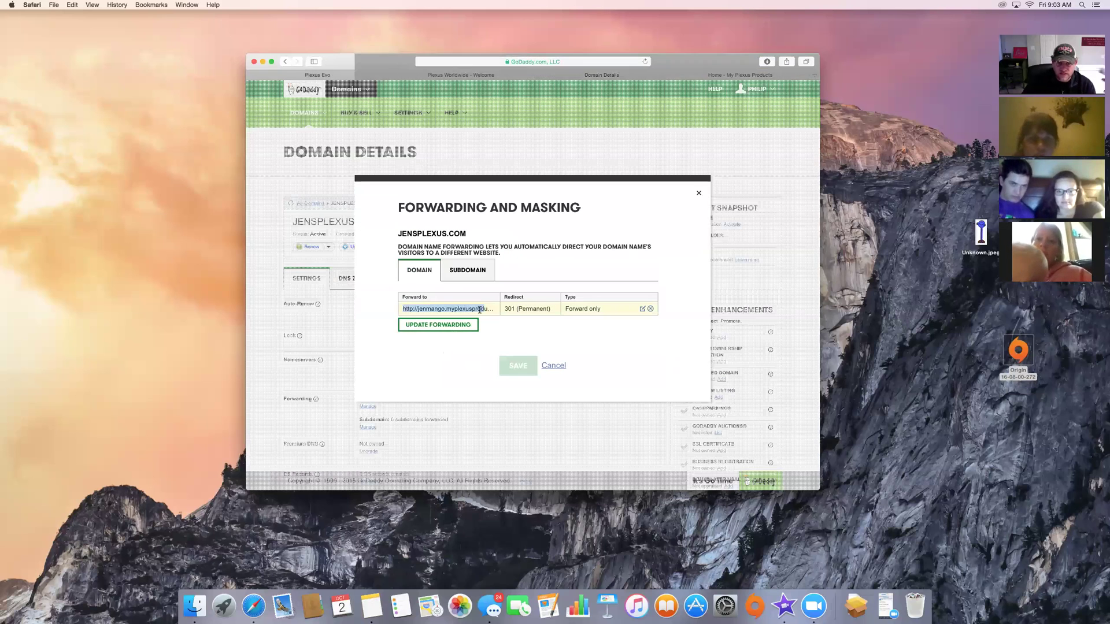
pyautogui.click(429, 325)
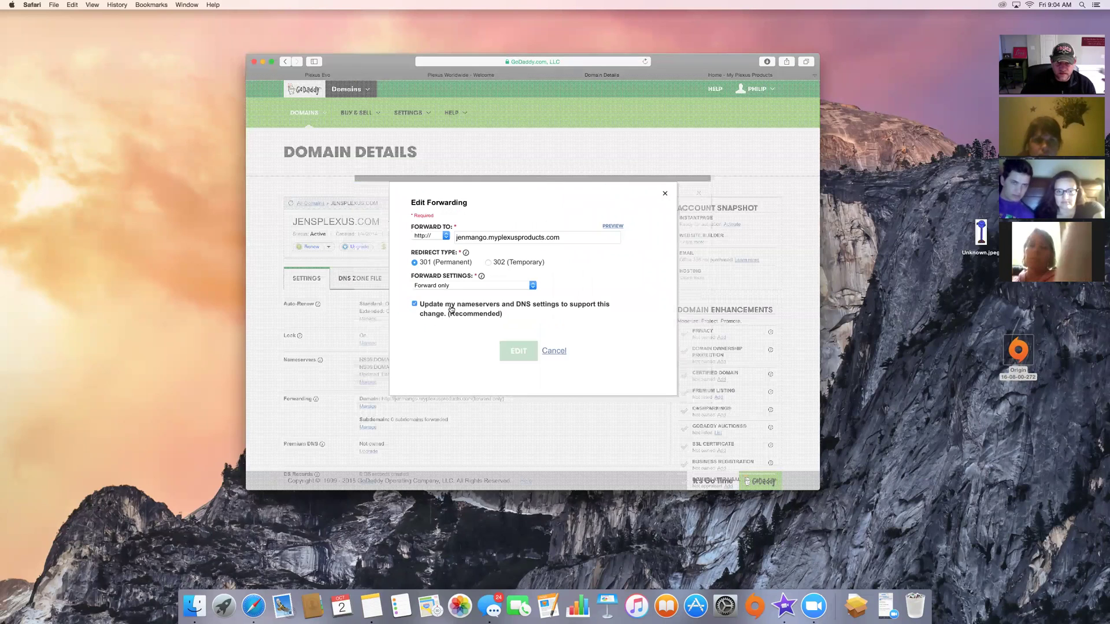
pyautogui.tripleClick(531, 241)
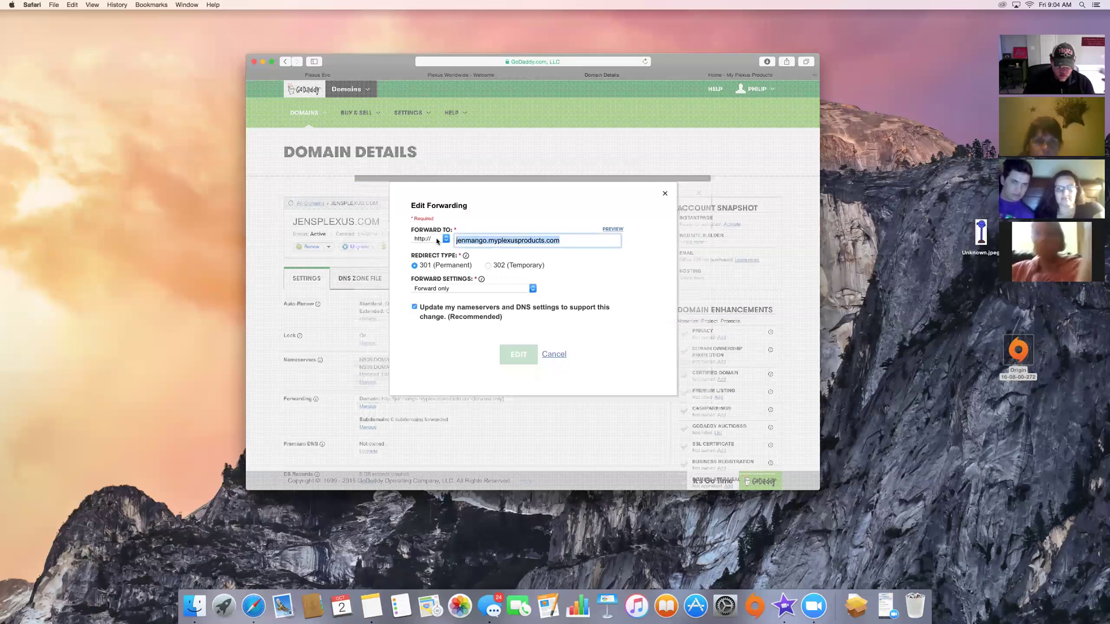
pyautogui.write('www.')
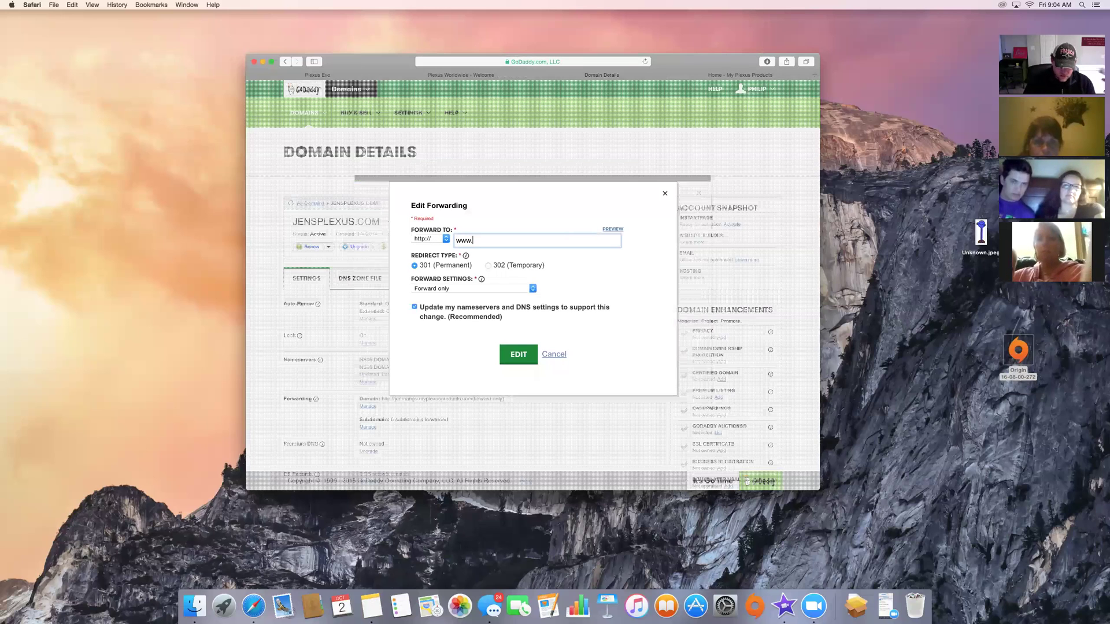
pyautogui.write('shop')
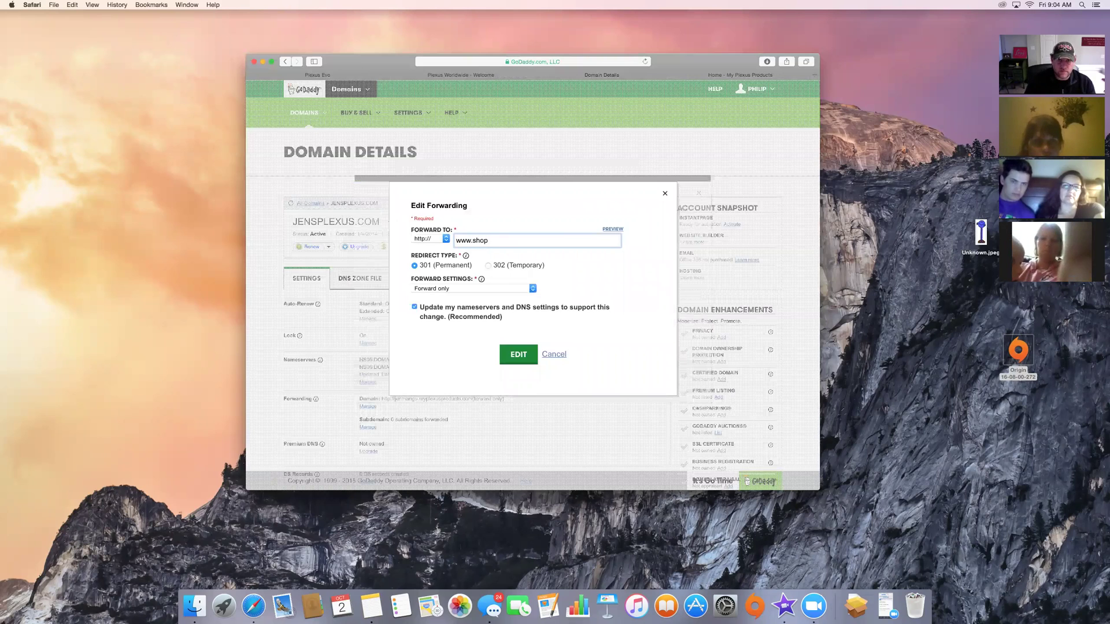
pyautogui.write('myplexus.com')
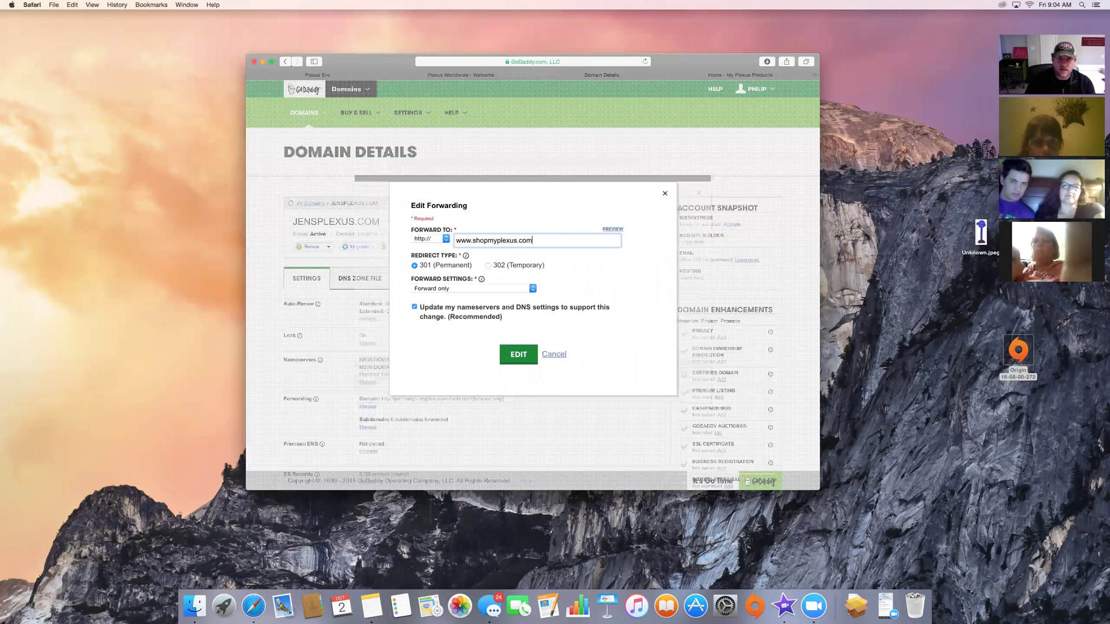
pyautogui.write('/jenmango')
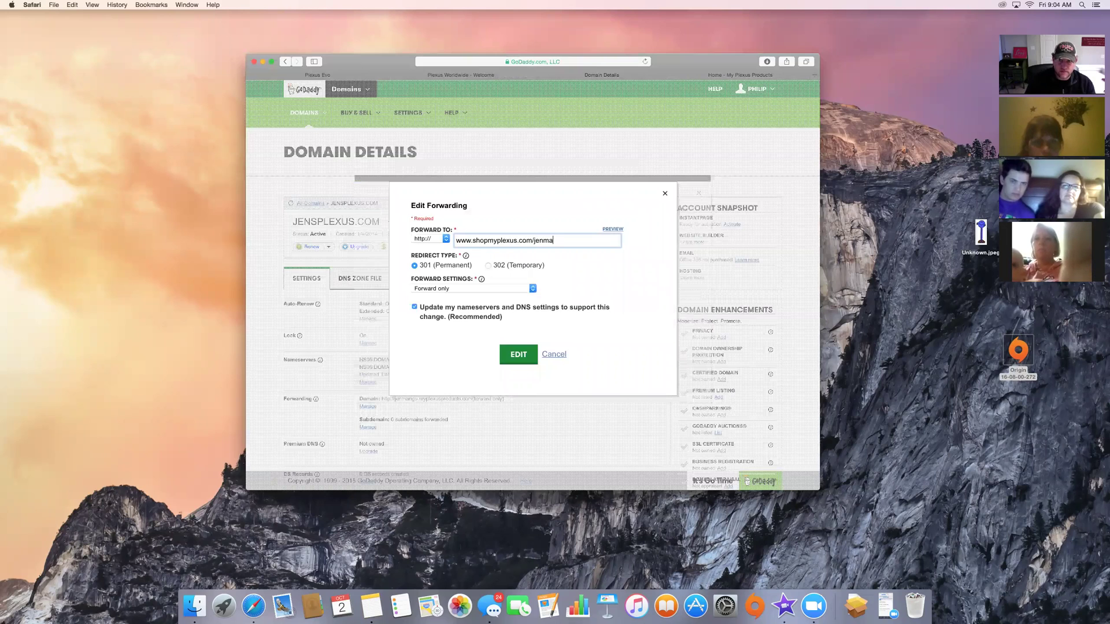
pyautogui.click(522, 356)
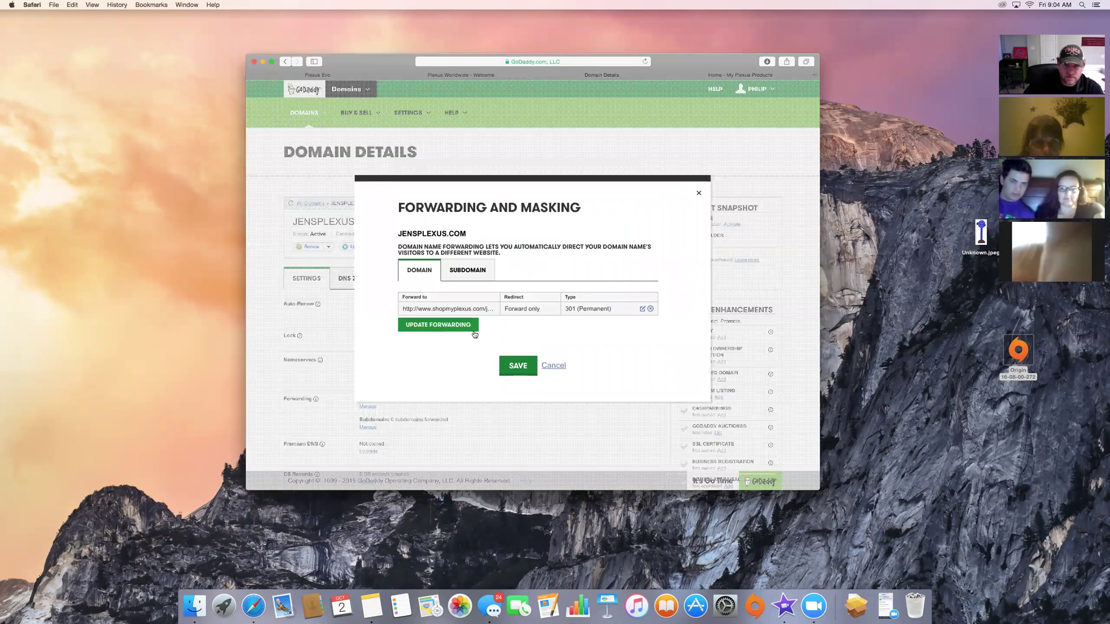
# - Preview the new forwarding address, close the preview and editing dialog, and save the domain forwarding
pyautogui.click(445, 324)
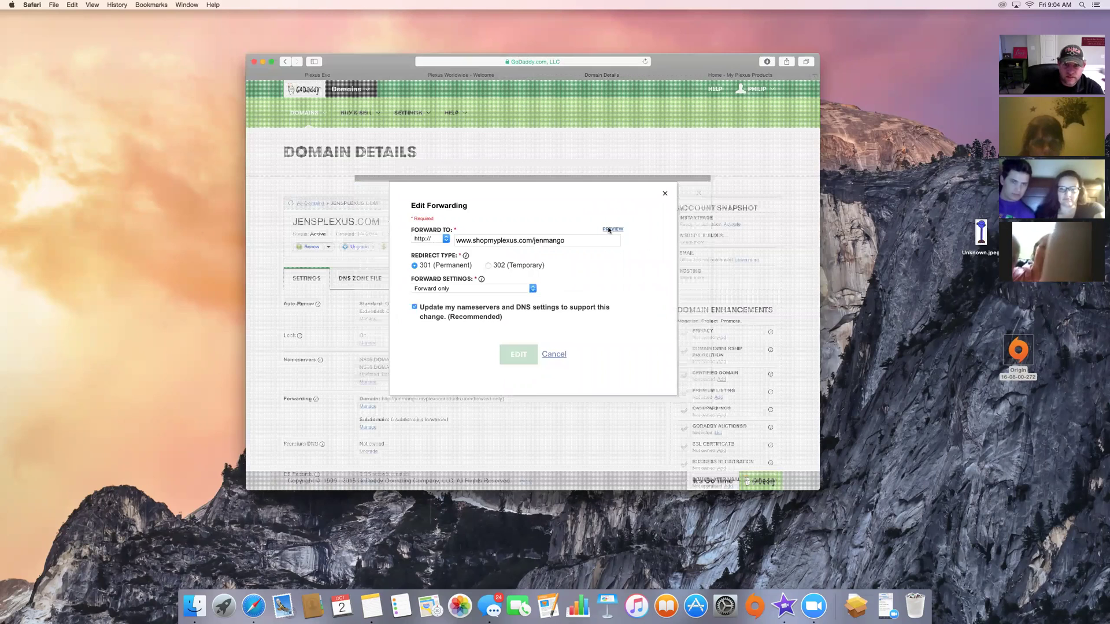
pyautogui.click(610, 230)
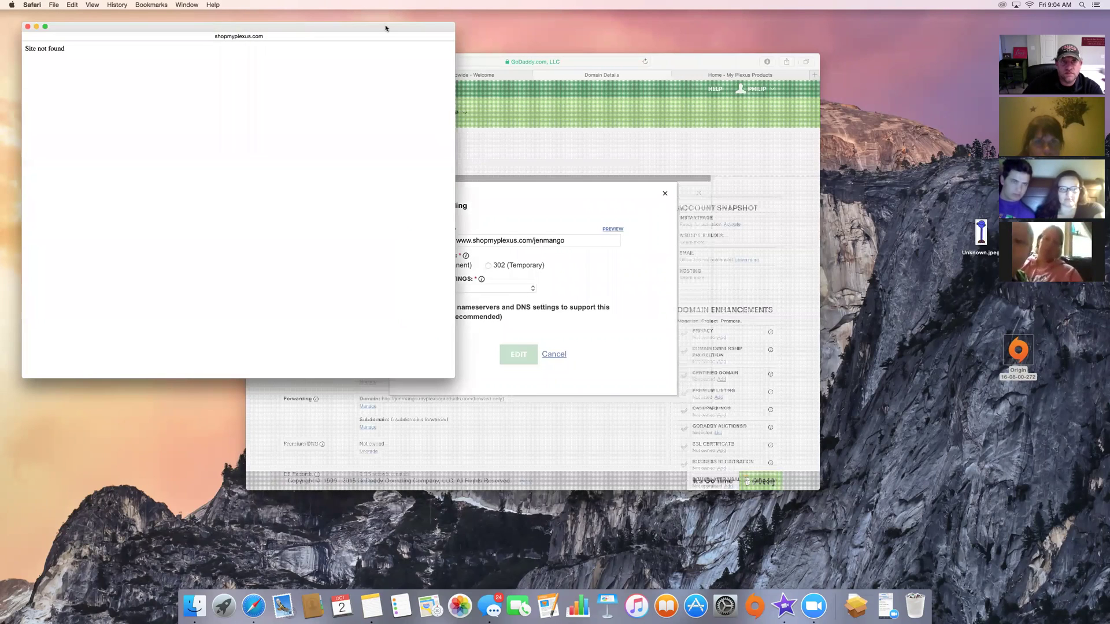
pyautogui.click(28, 27)
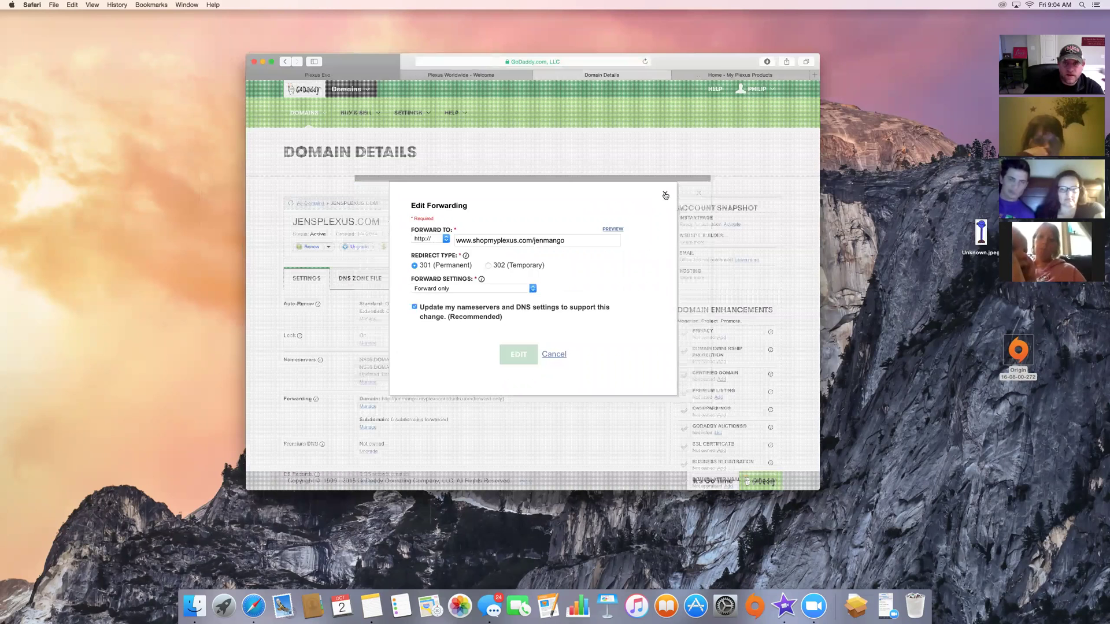
pyautogui.click(664, 194)
pyautogui.click(518, 366)
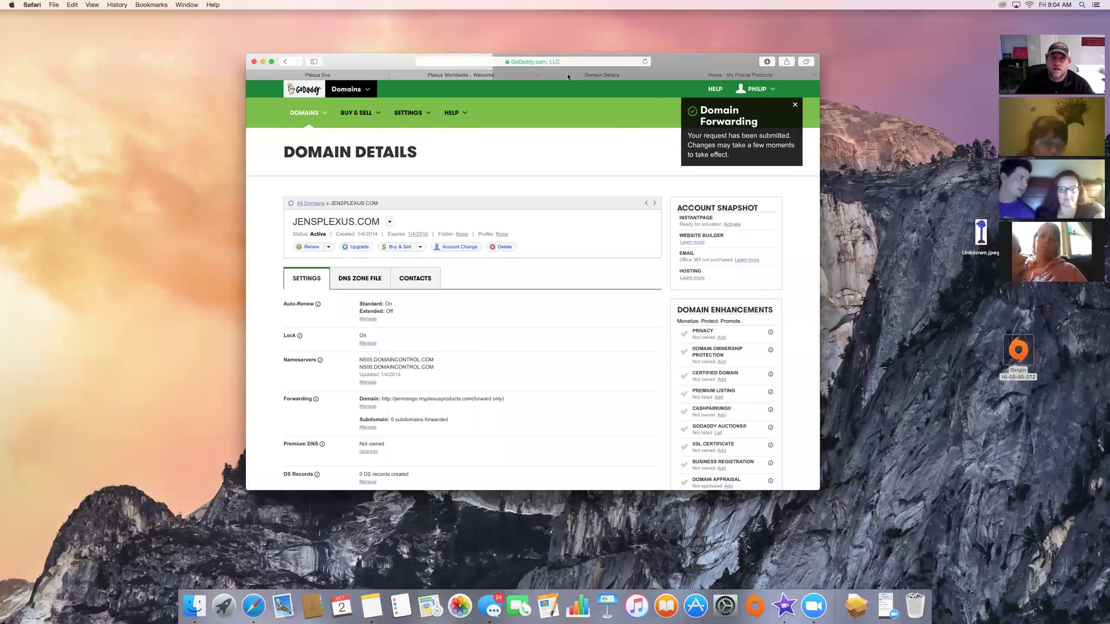
# - Load jensplexus.com in place of the Plexus shop page and reload the redirected address to test the forwarding
pyautogui.press('super+l')
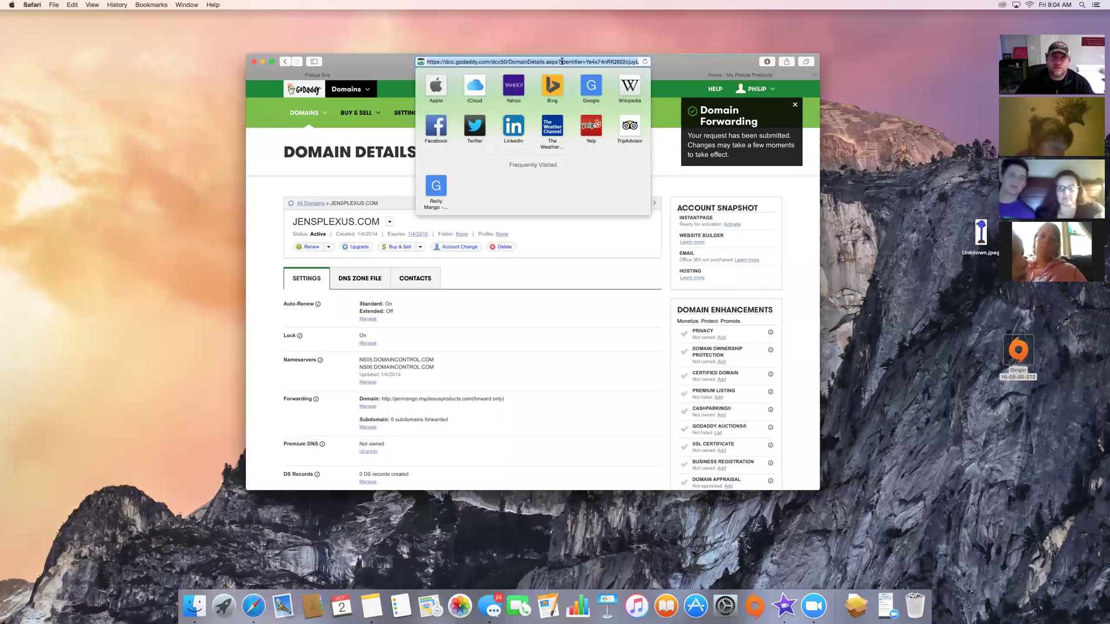
pyautogui.click(749, 75)
pyautogui.click(557, 61)
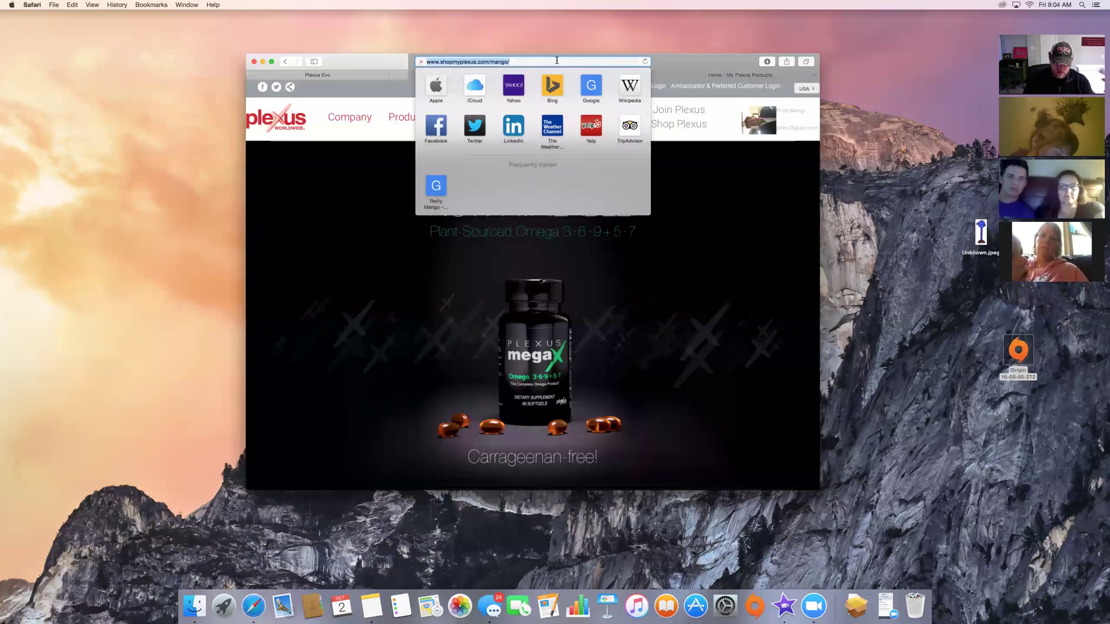
pyautogui.write('jensplexus.com')
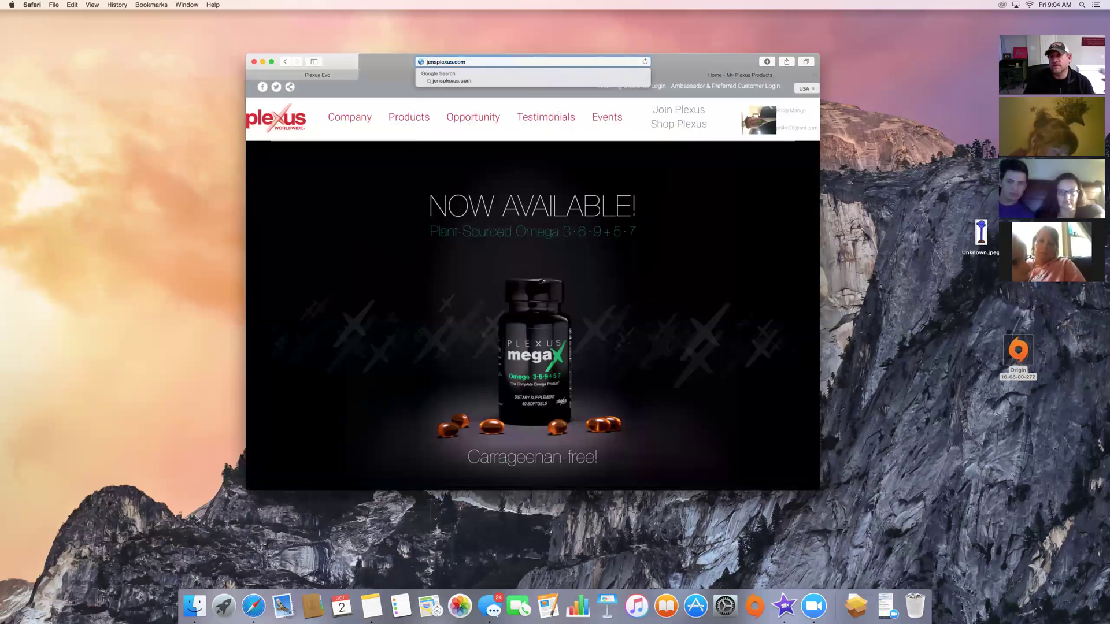
pyautogui.press('Return')
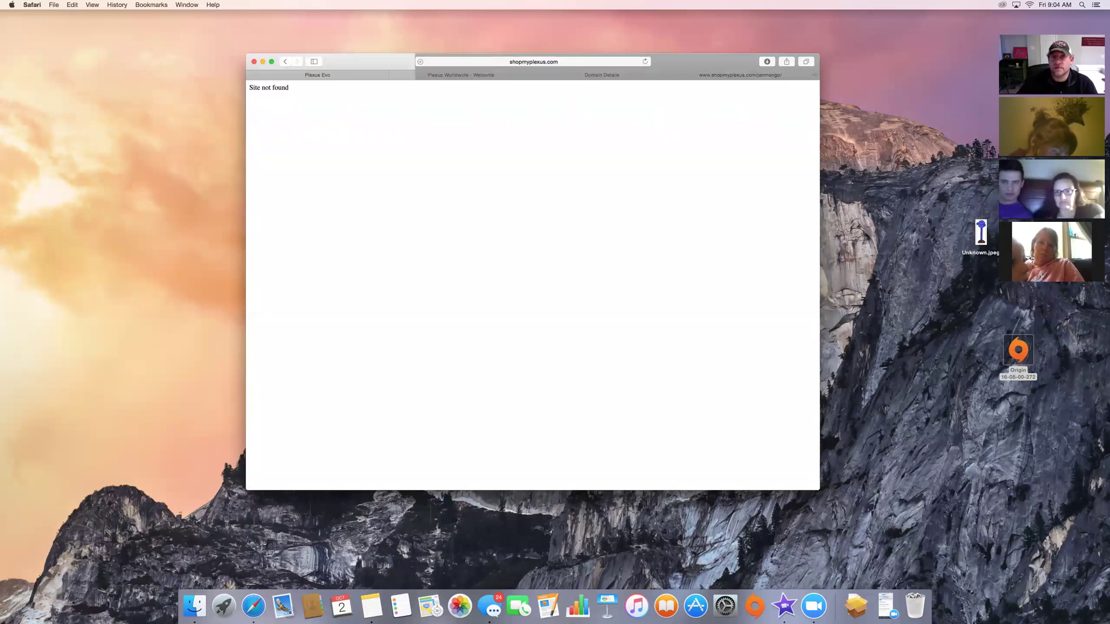
pyautogui.click(569, 62)
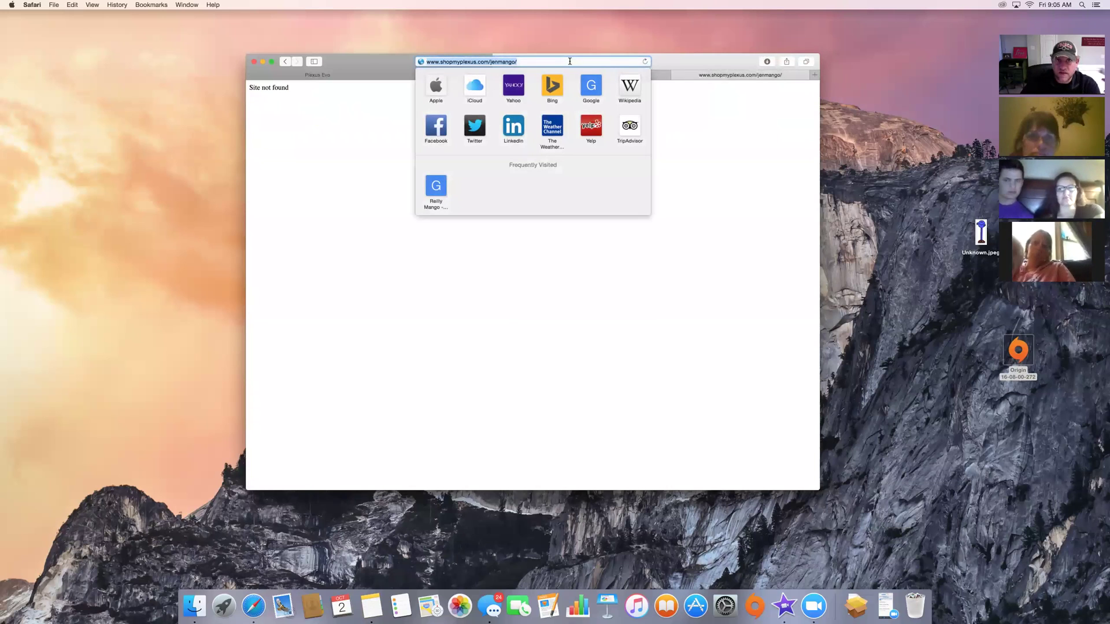
pyautogui.press('Return')
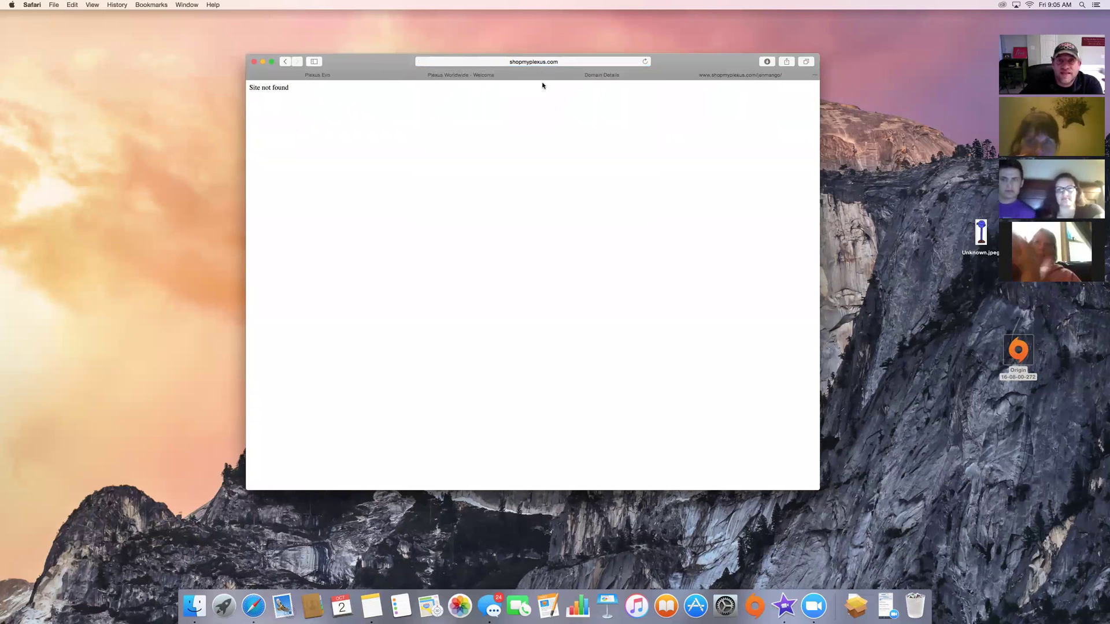
# - Check the GoDaddy domain details again, return to the Plexus back office, and open its Training page
pyautogui.click(563, 78)
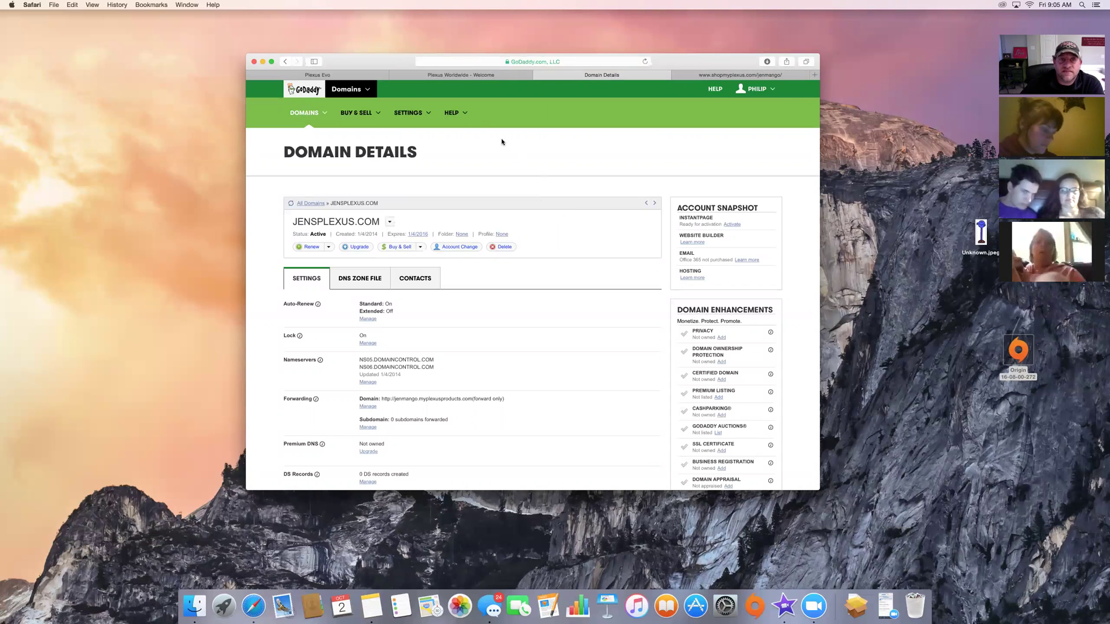
pyautogui.click(374, 77)
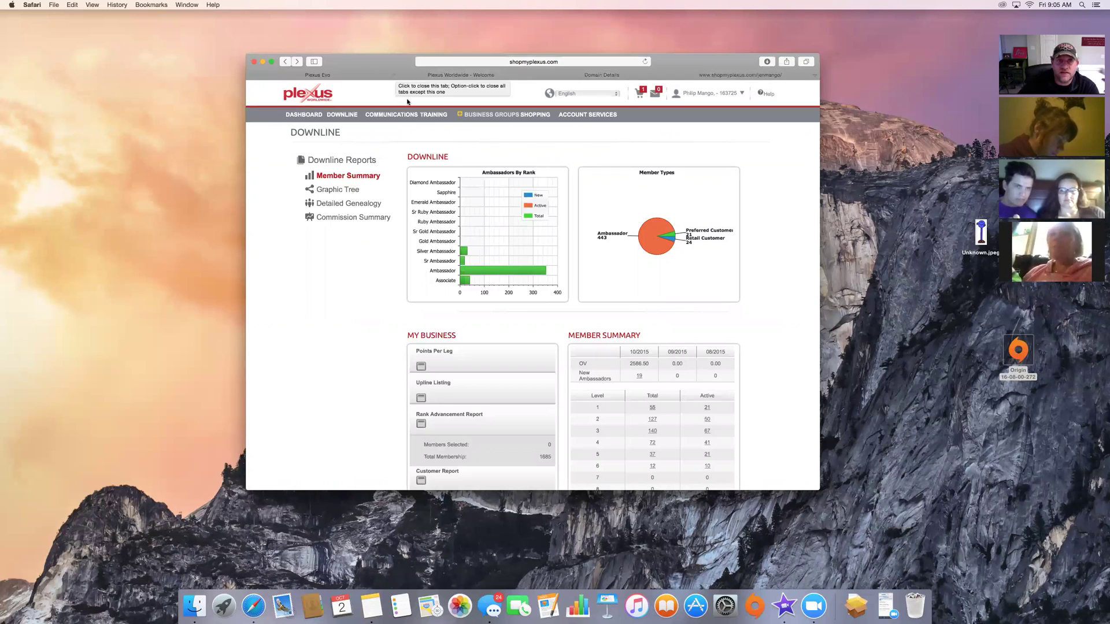
pyautogui.moveTo(406, 118)
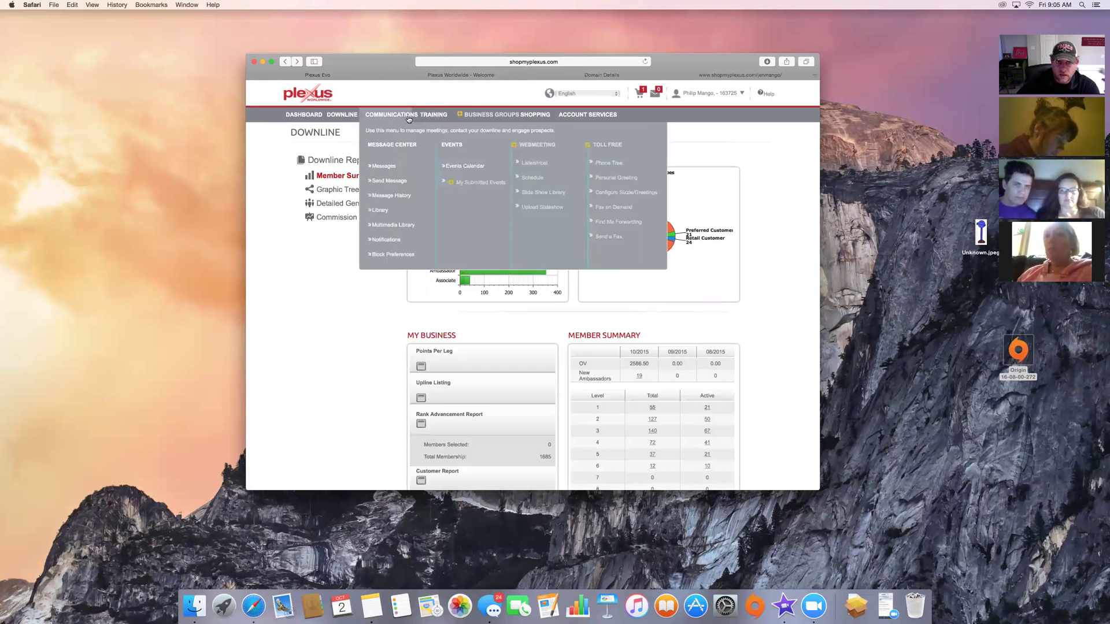
pyautogui.click(432, 115)
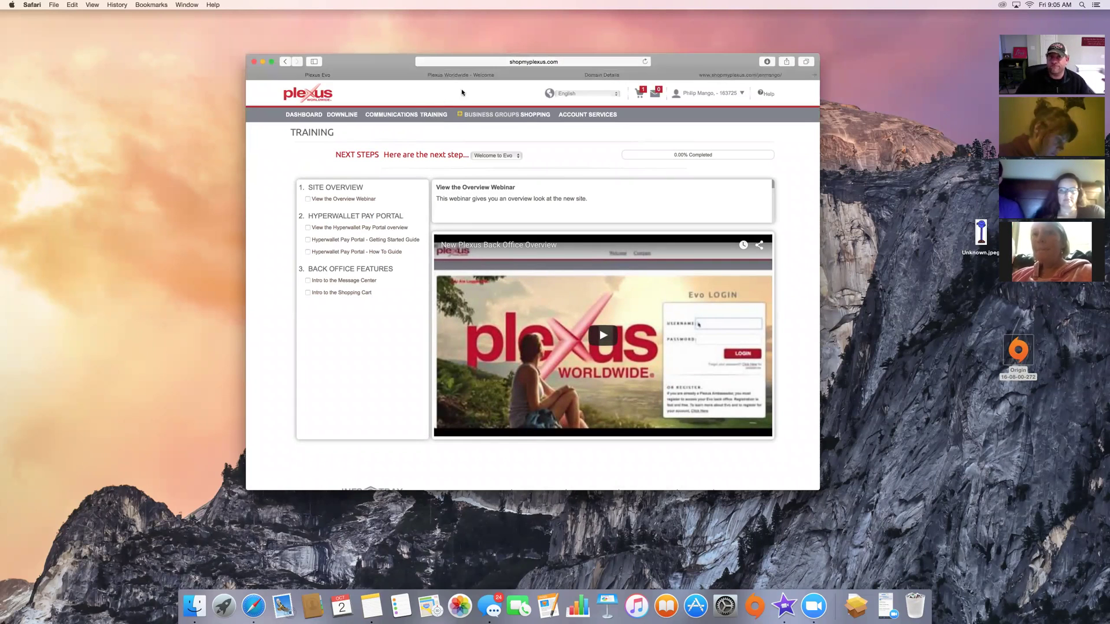
pyautogui.click(595, 13)
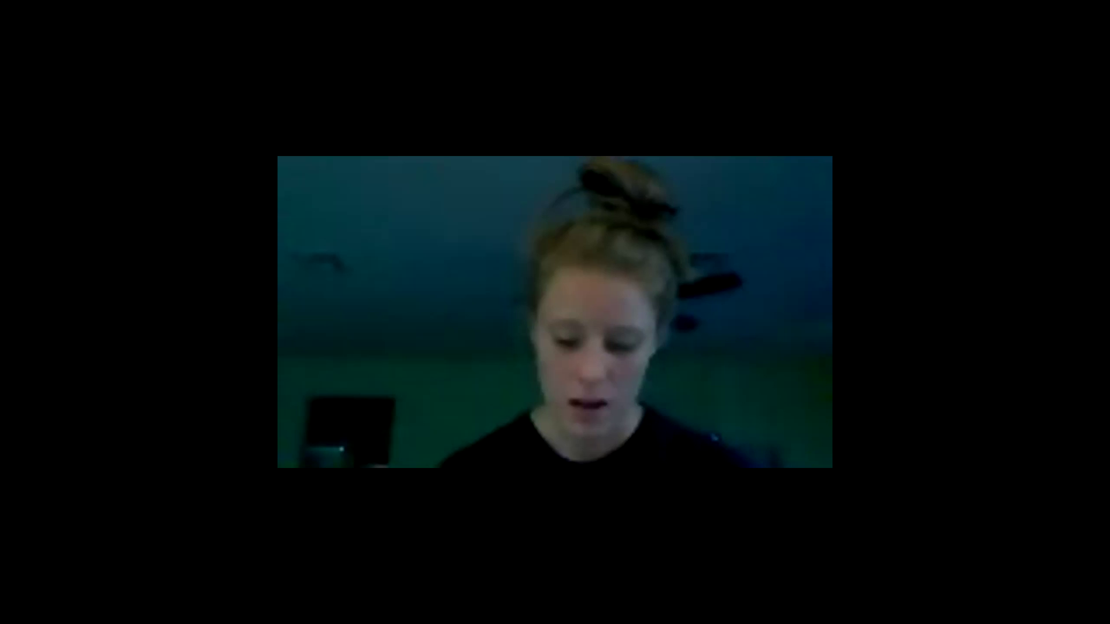